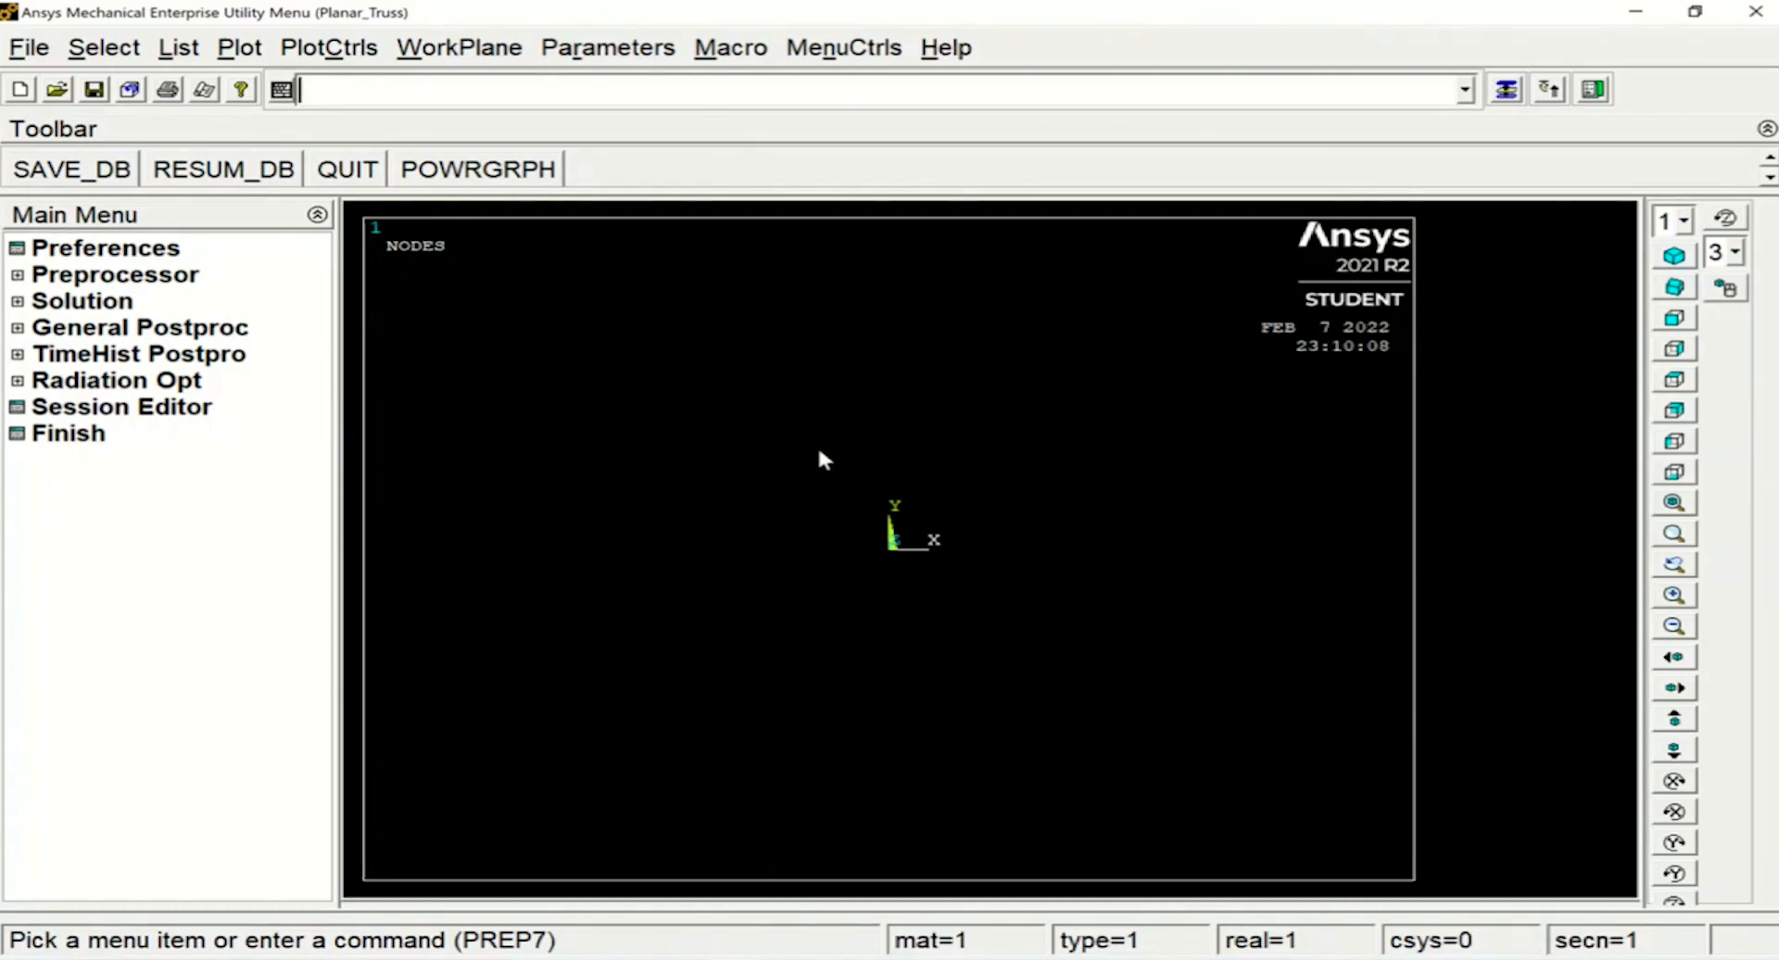
# Define element type 1 as LINK180 with the ET command
pyautogui.write('E')
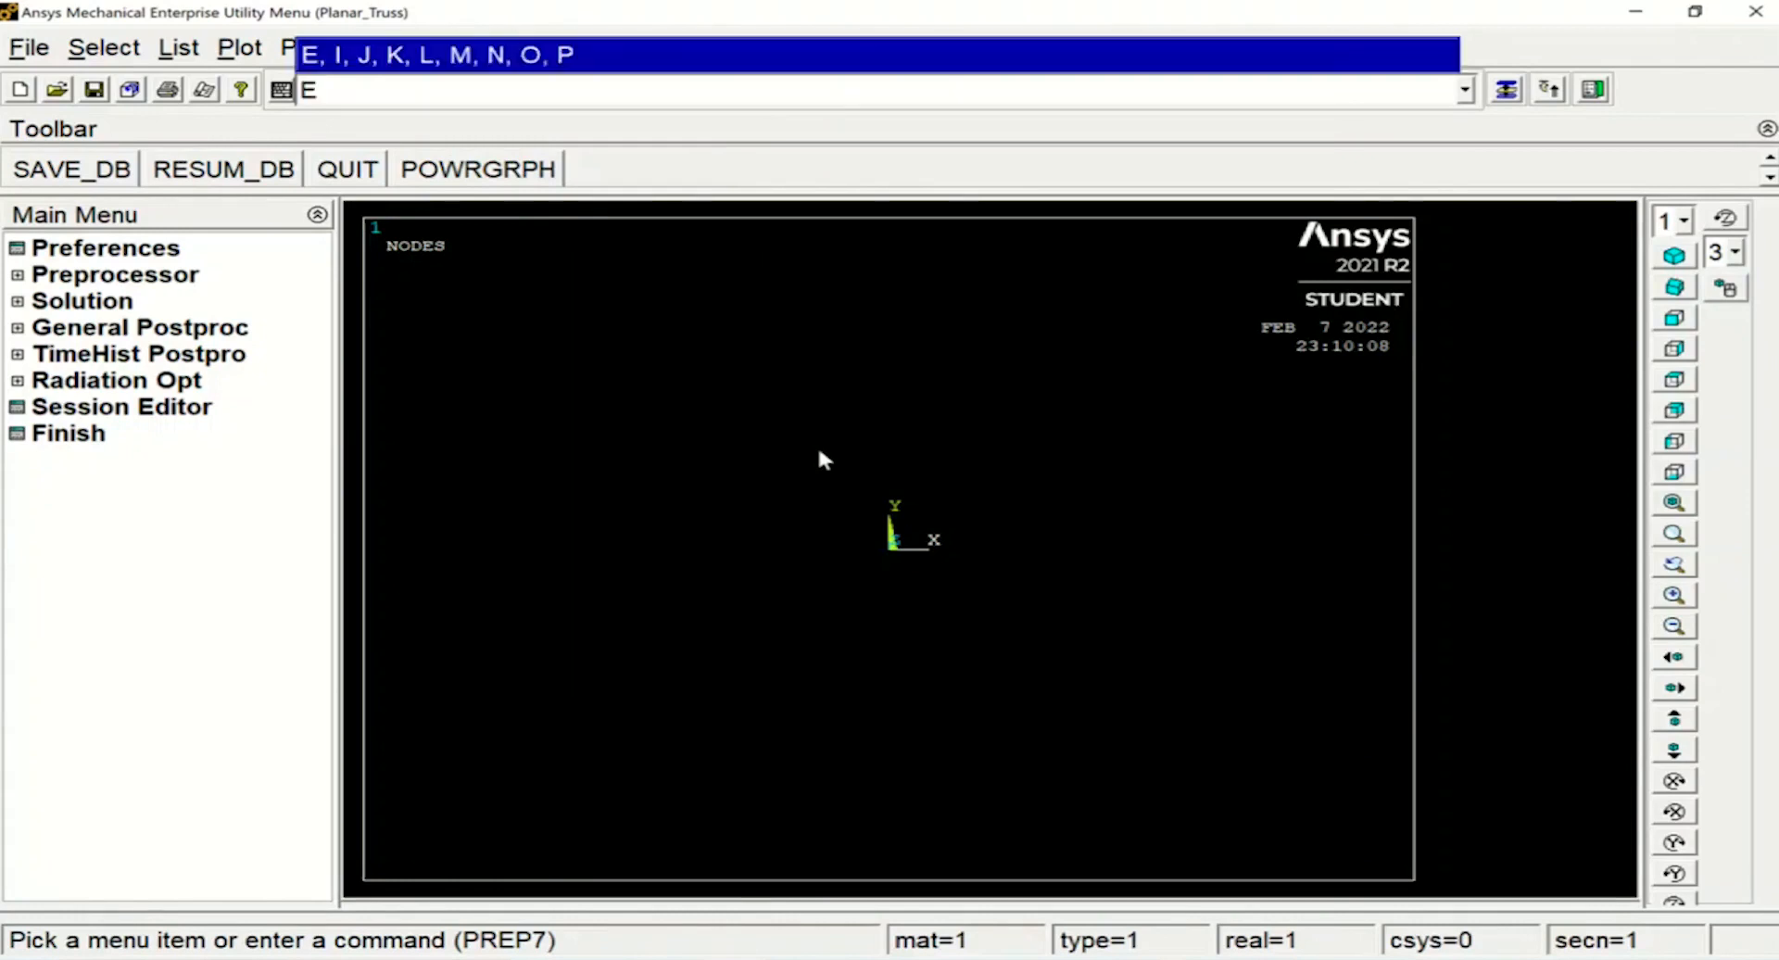
pyautogui.write('T,')
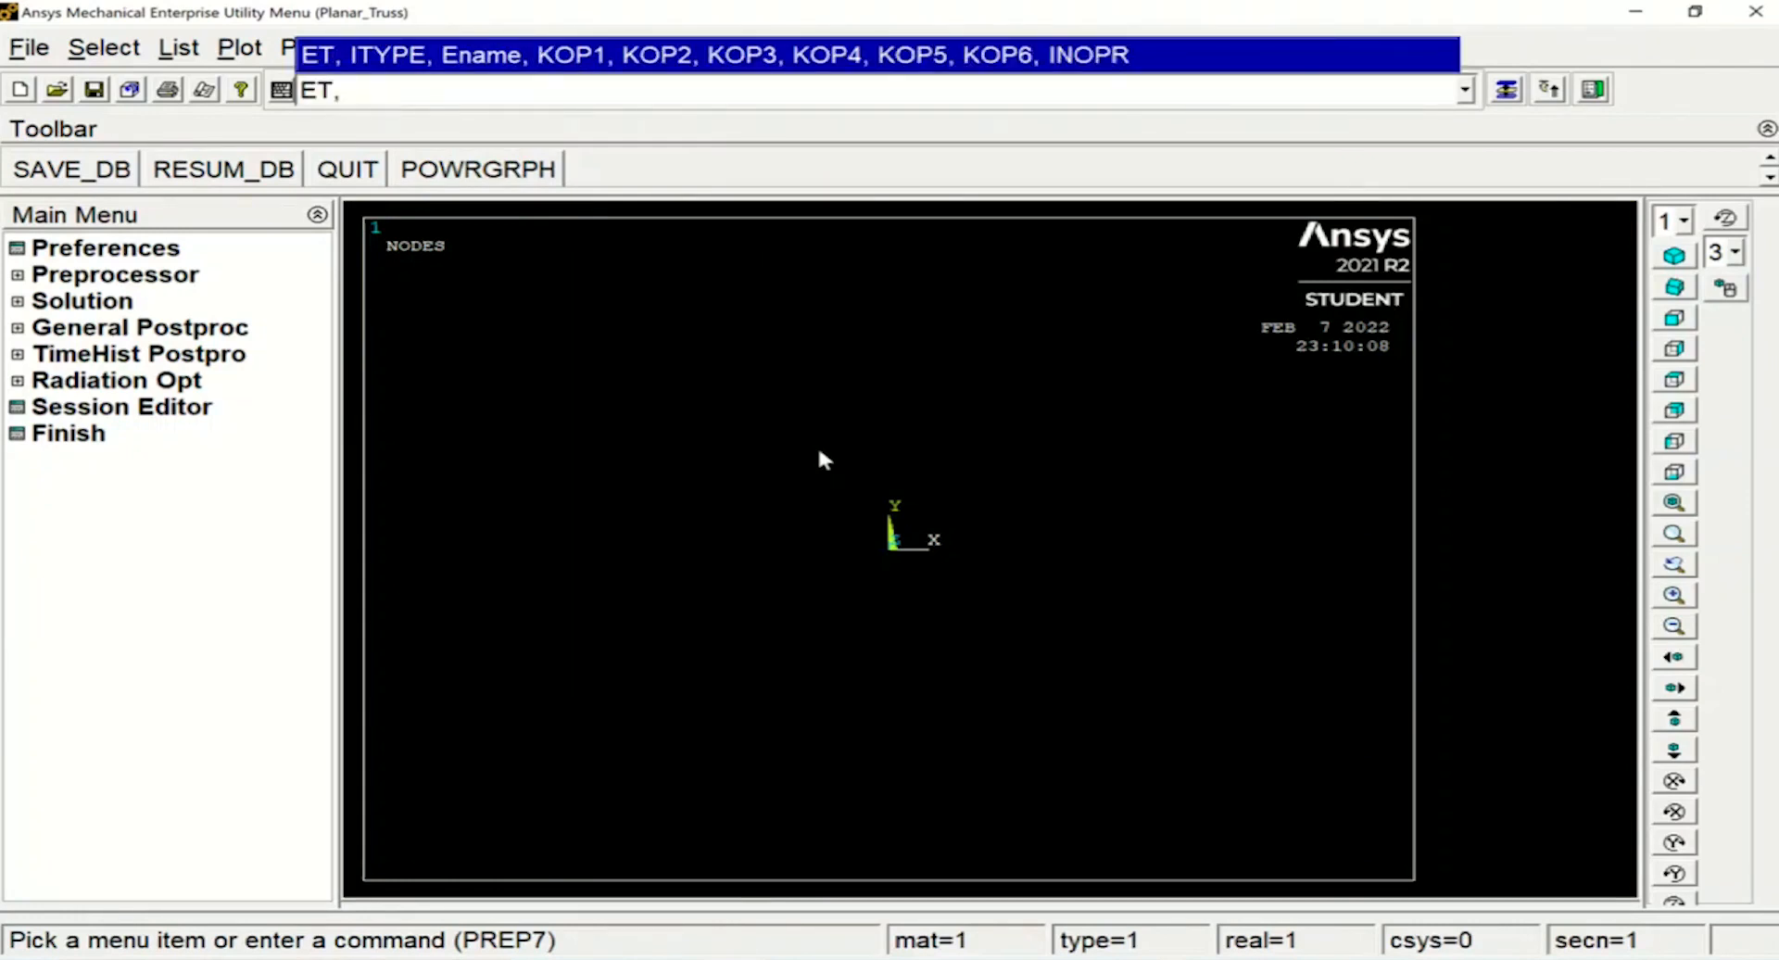
pyautogui.write('1,LINK180')
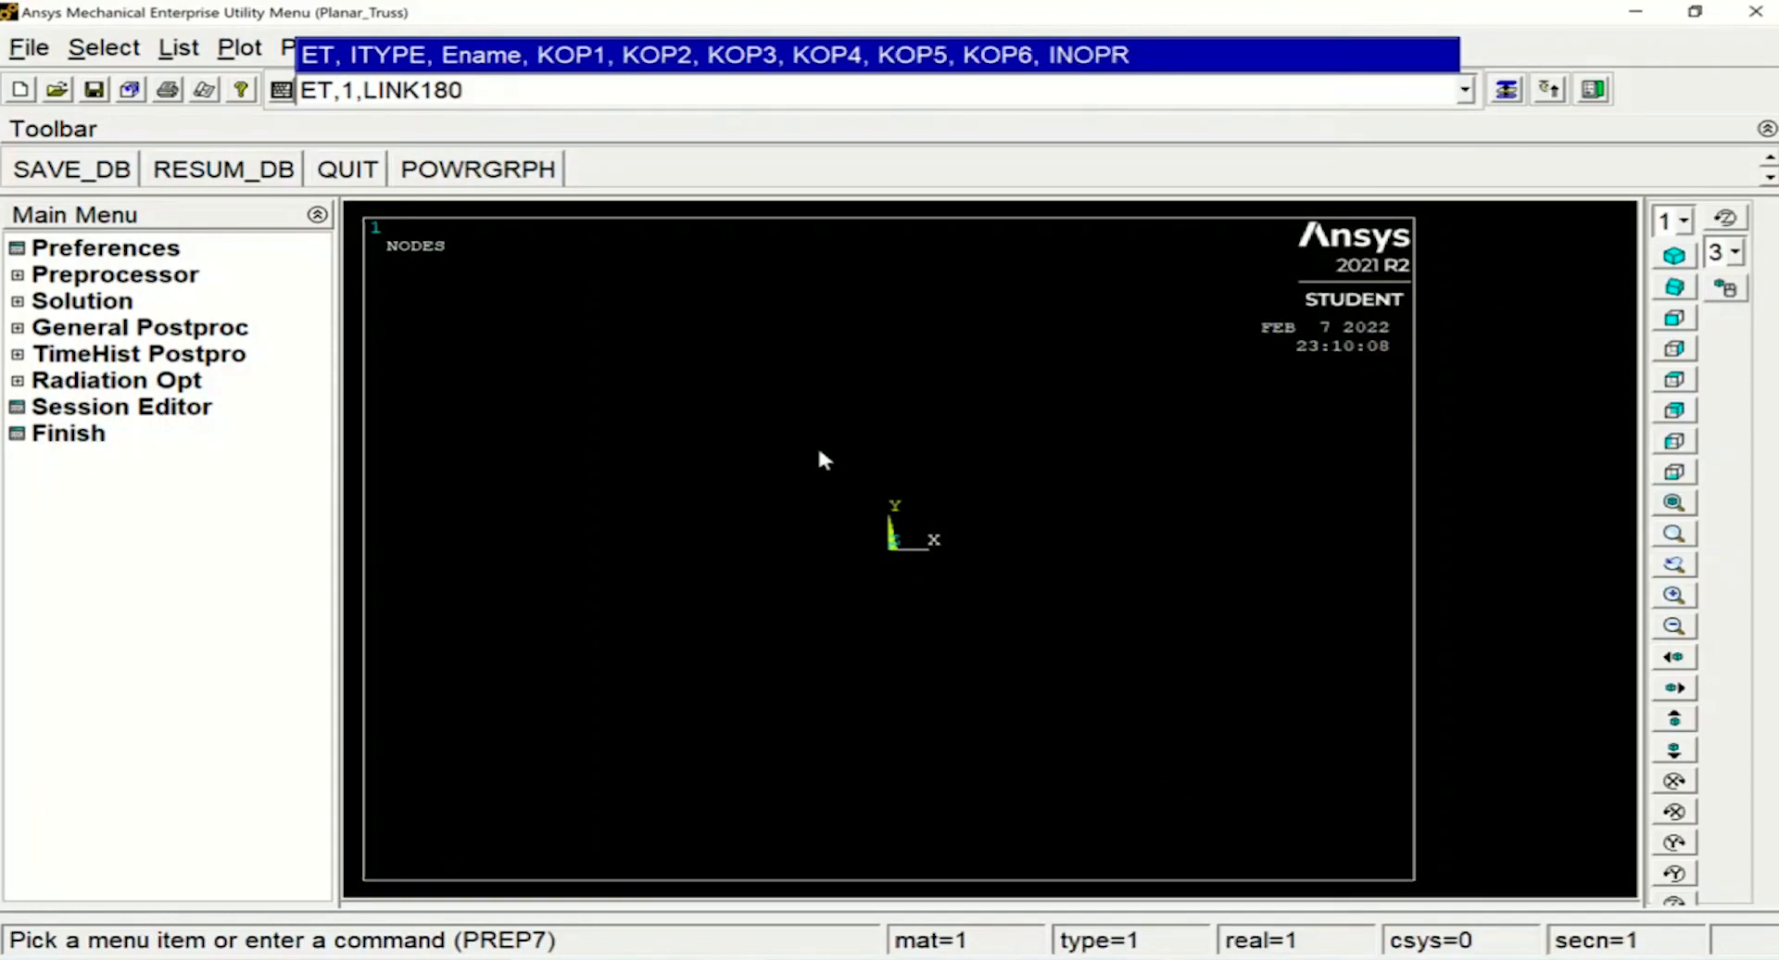
pyautogui.press('Return')
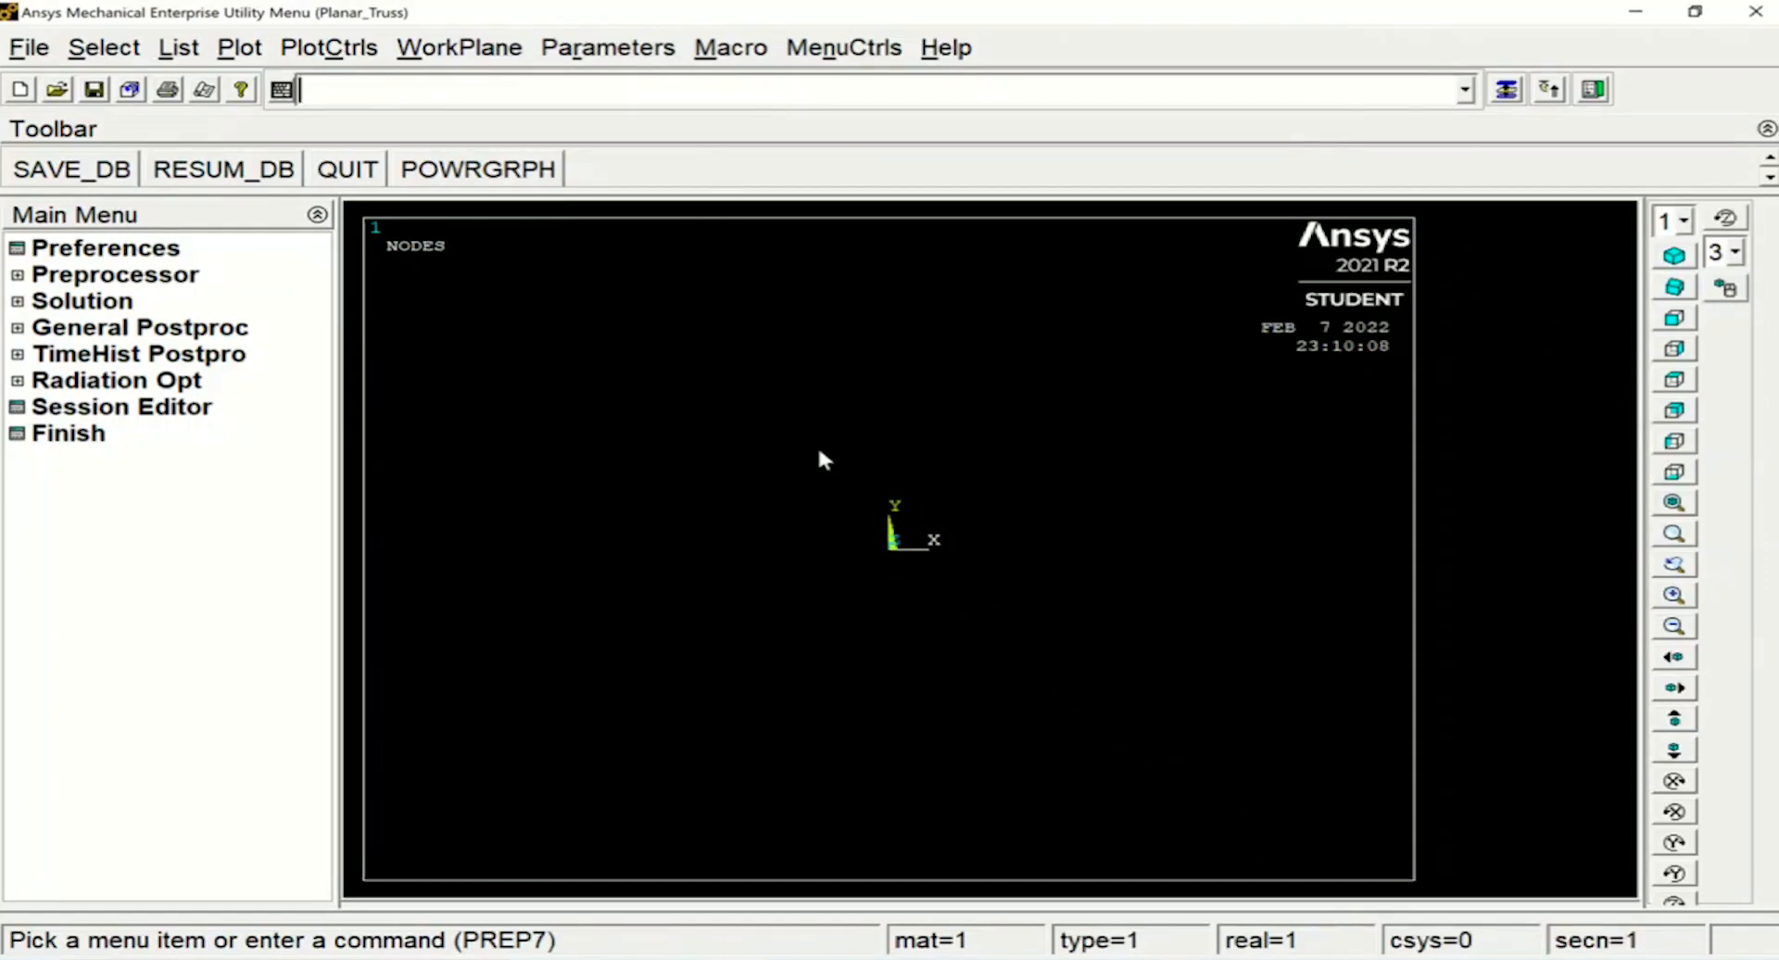
# Define section 1 as a LINK section with the SECTYPE command
pyautogui.write('SE')
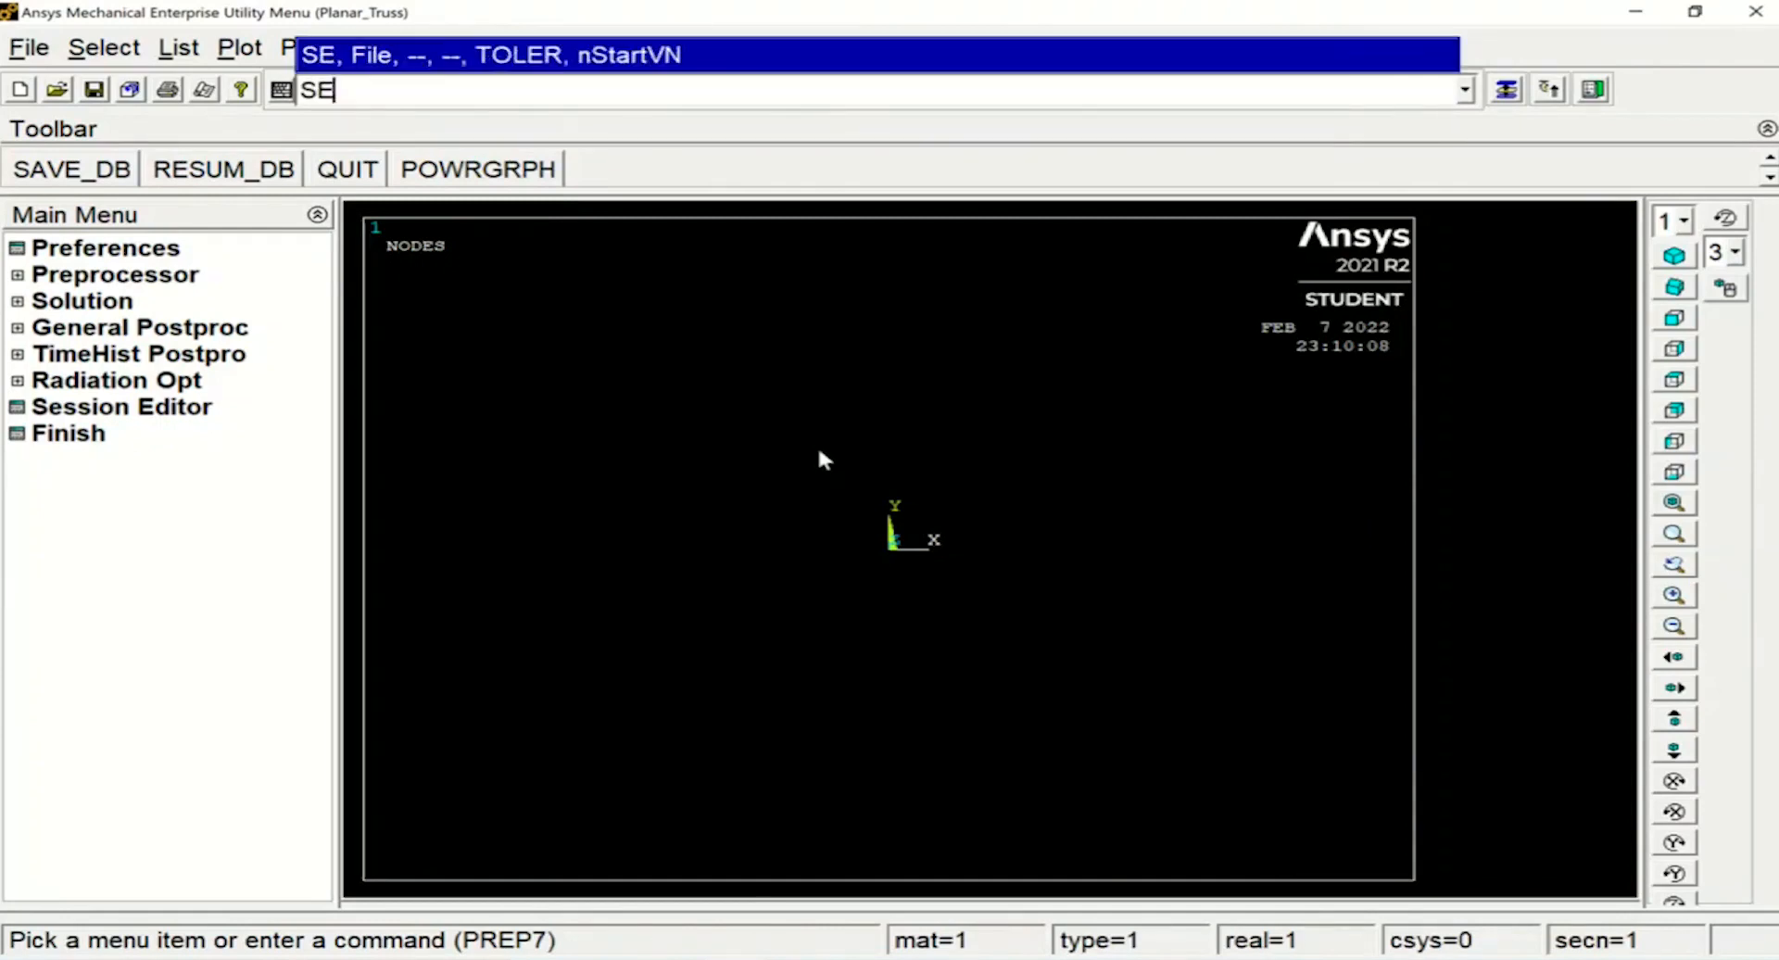
pyautogui.write('CTY')
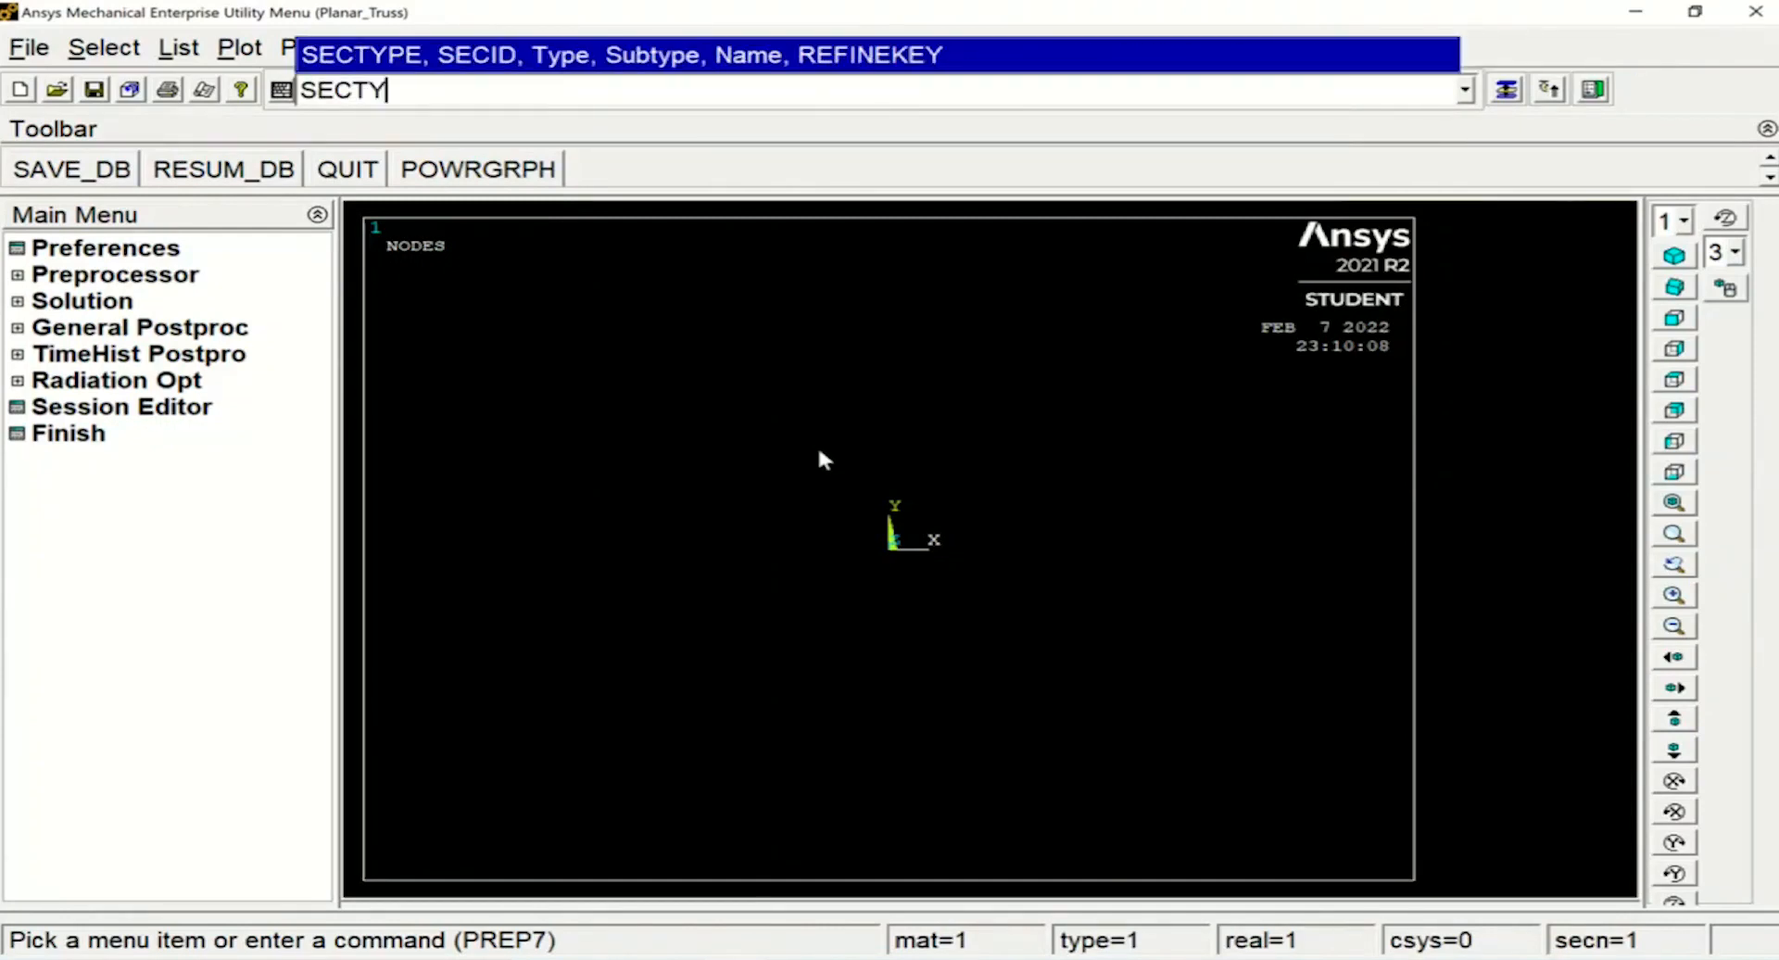
pyautogui.write('PE,1,LINK')
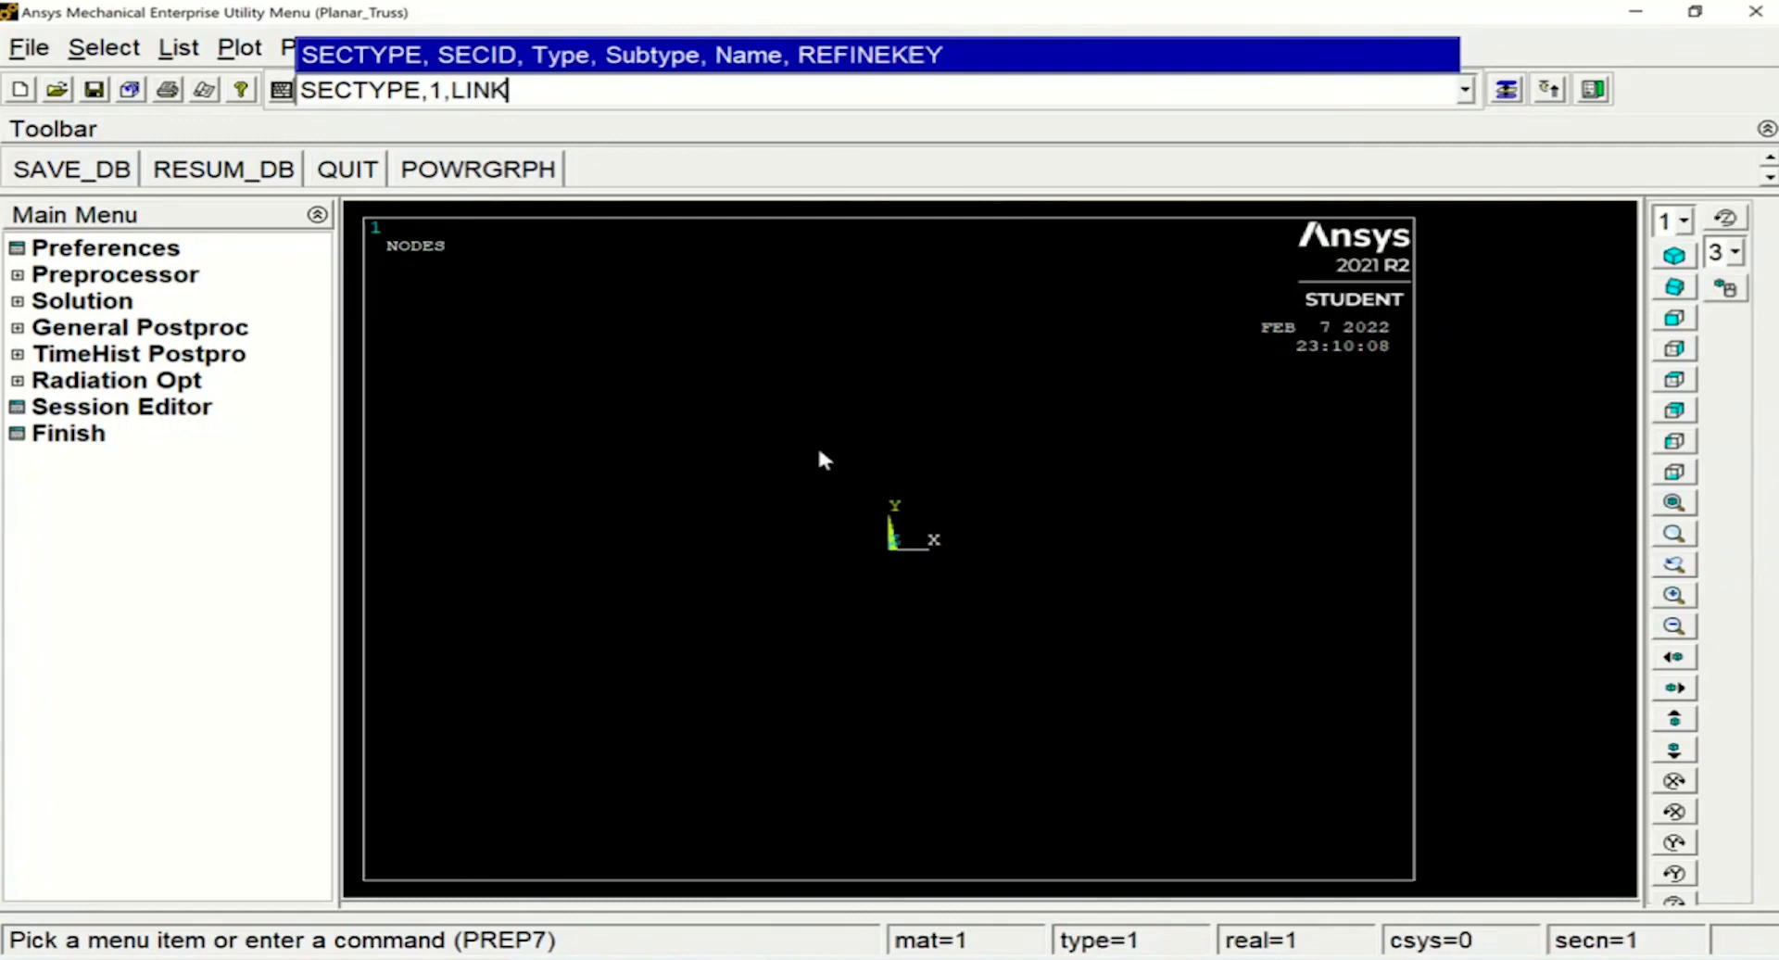
pyautogui.press('Return')
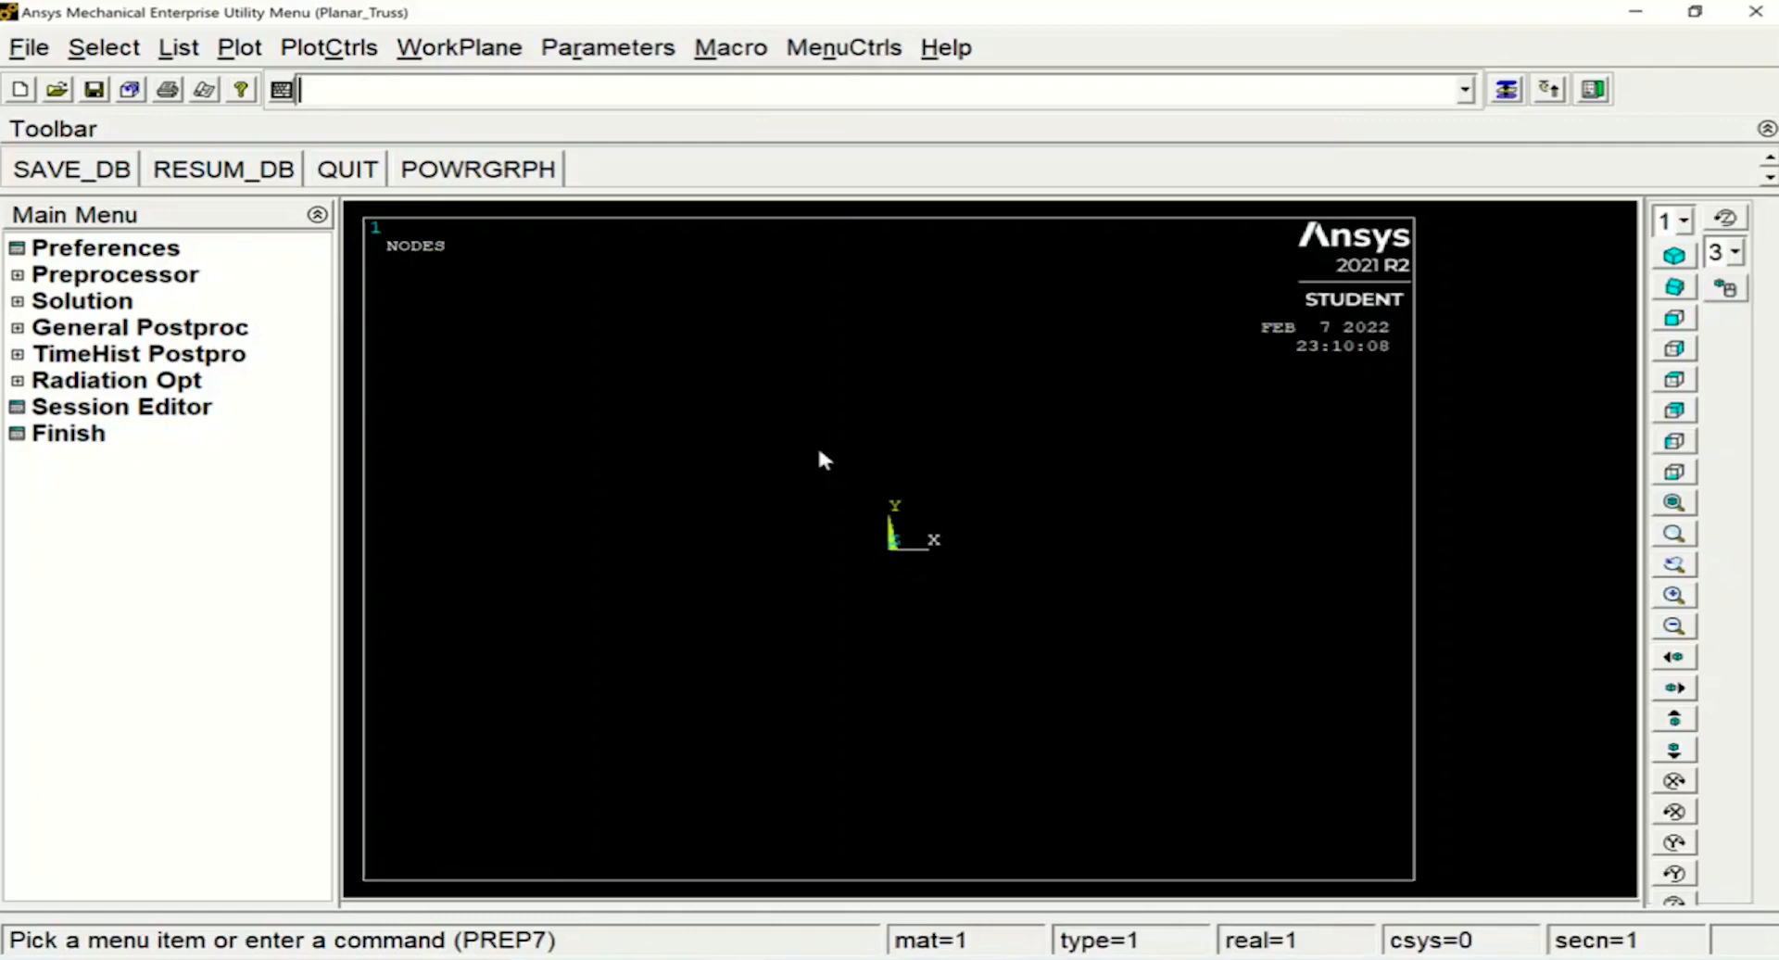
# Set the link section's cross-sectional area to 1 with the SECDATA command
pyautogui.write('SEC')
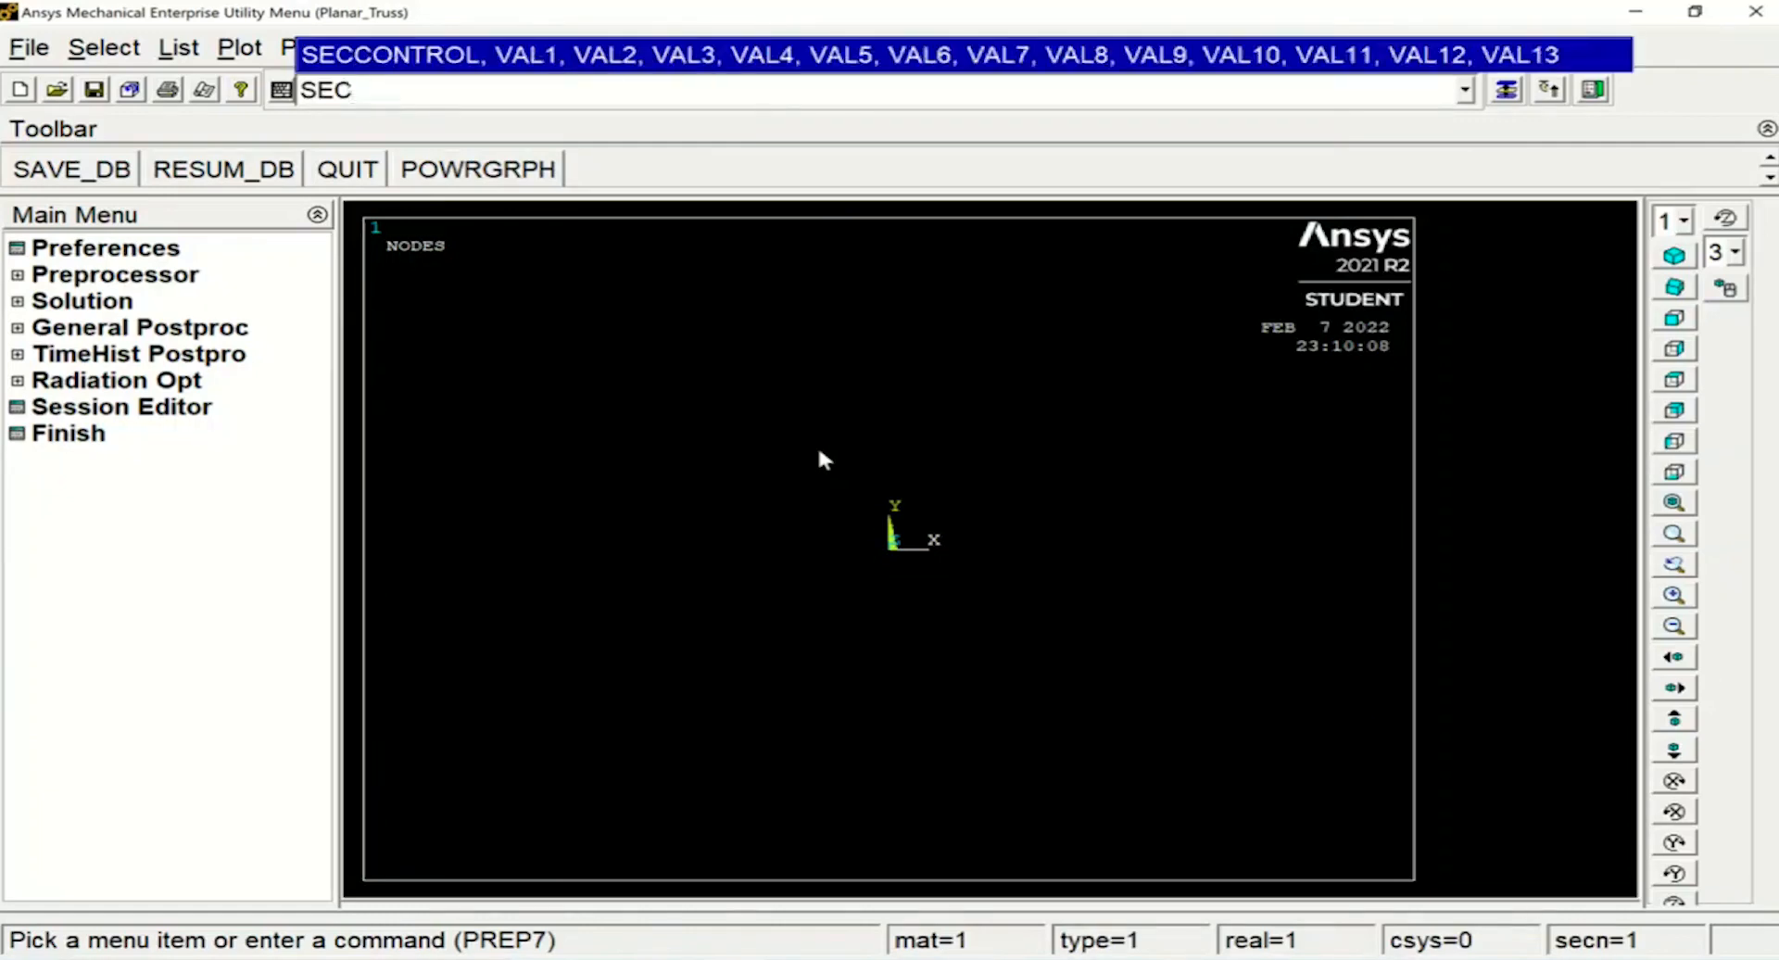
pyautogui.write('DAT')
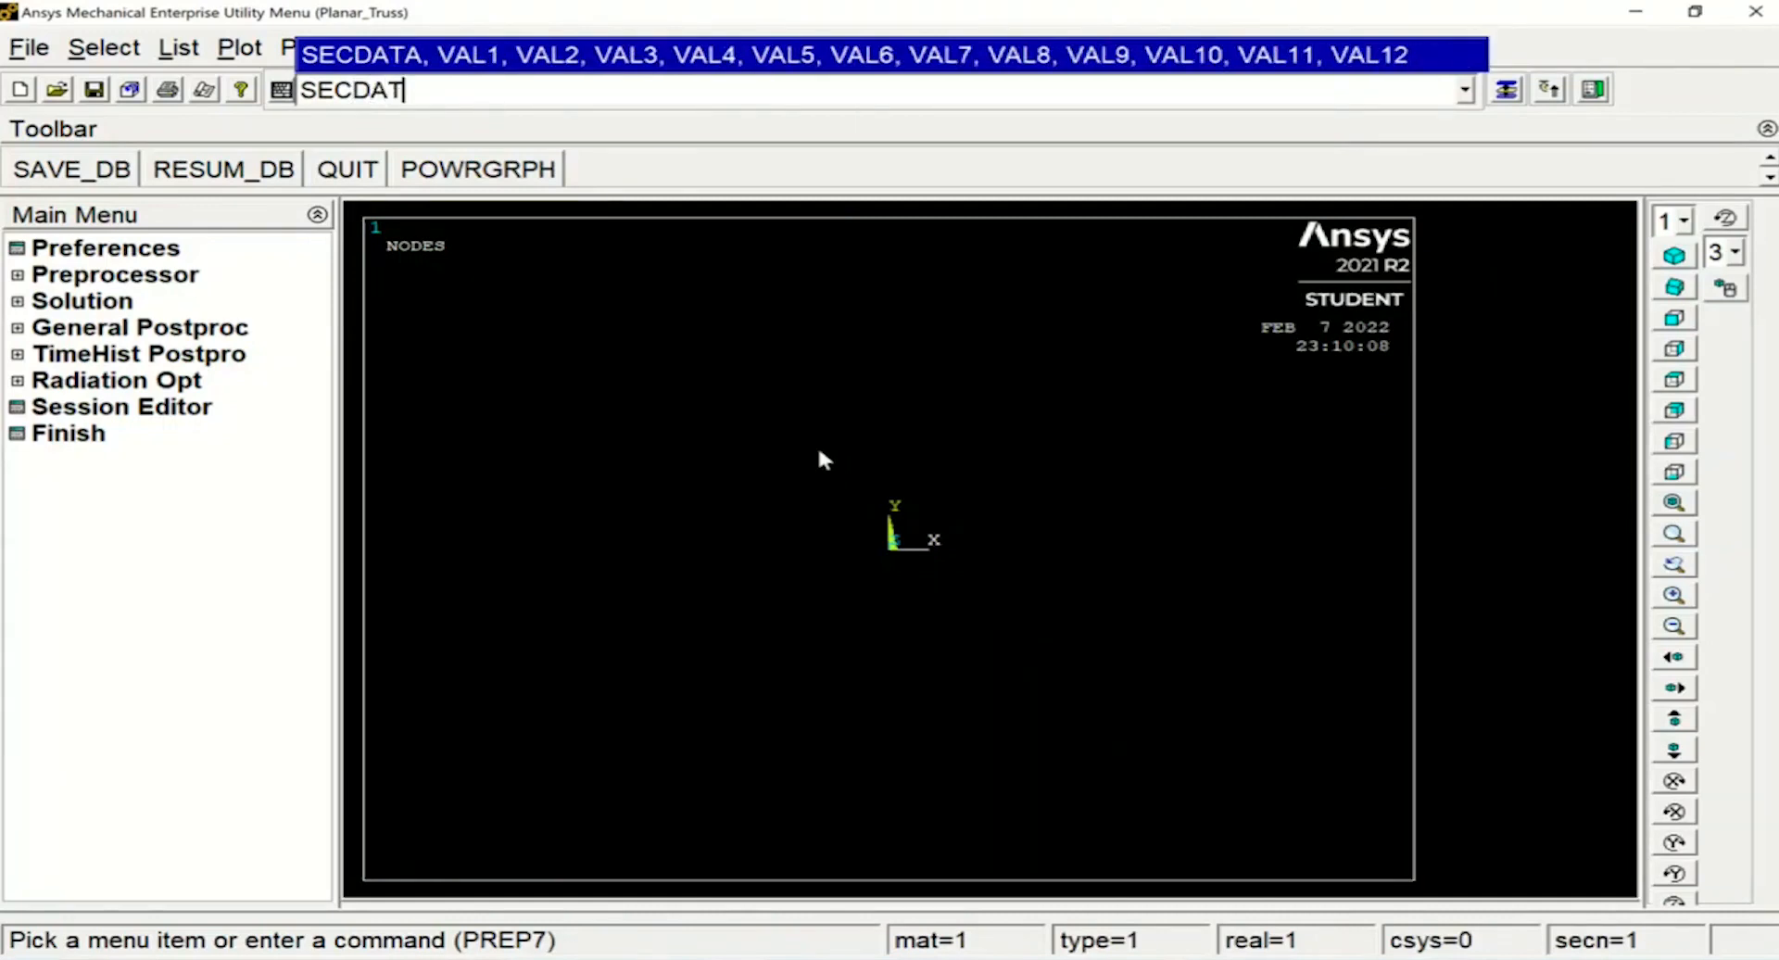
pyautogui.write('A,1')
pyautogui.press('Return')
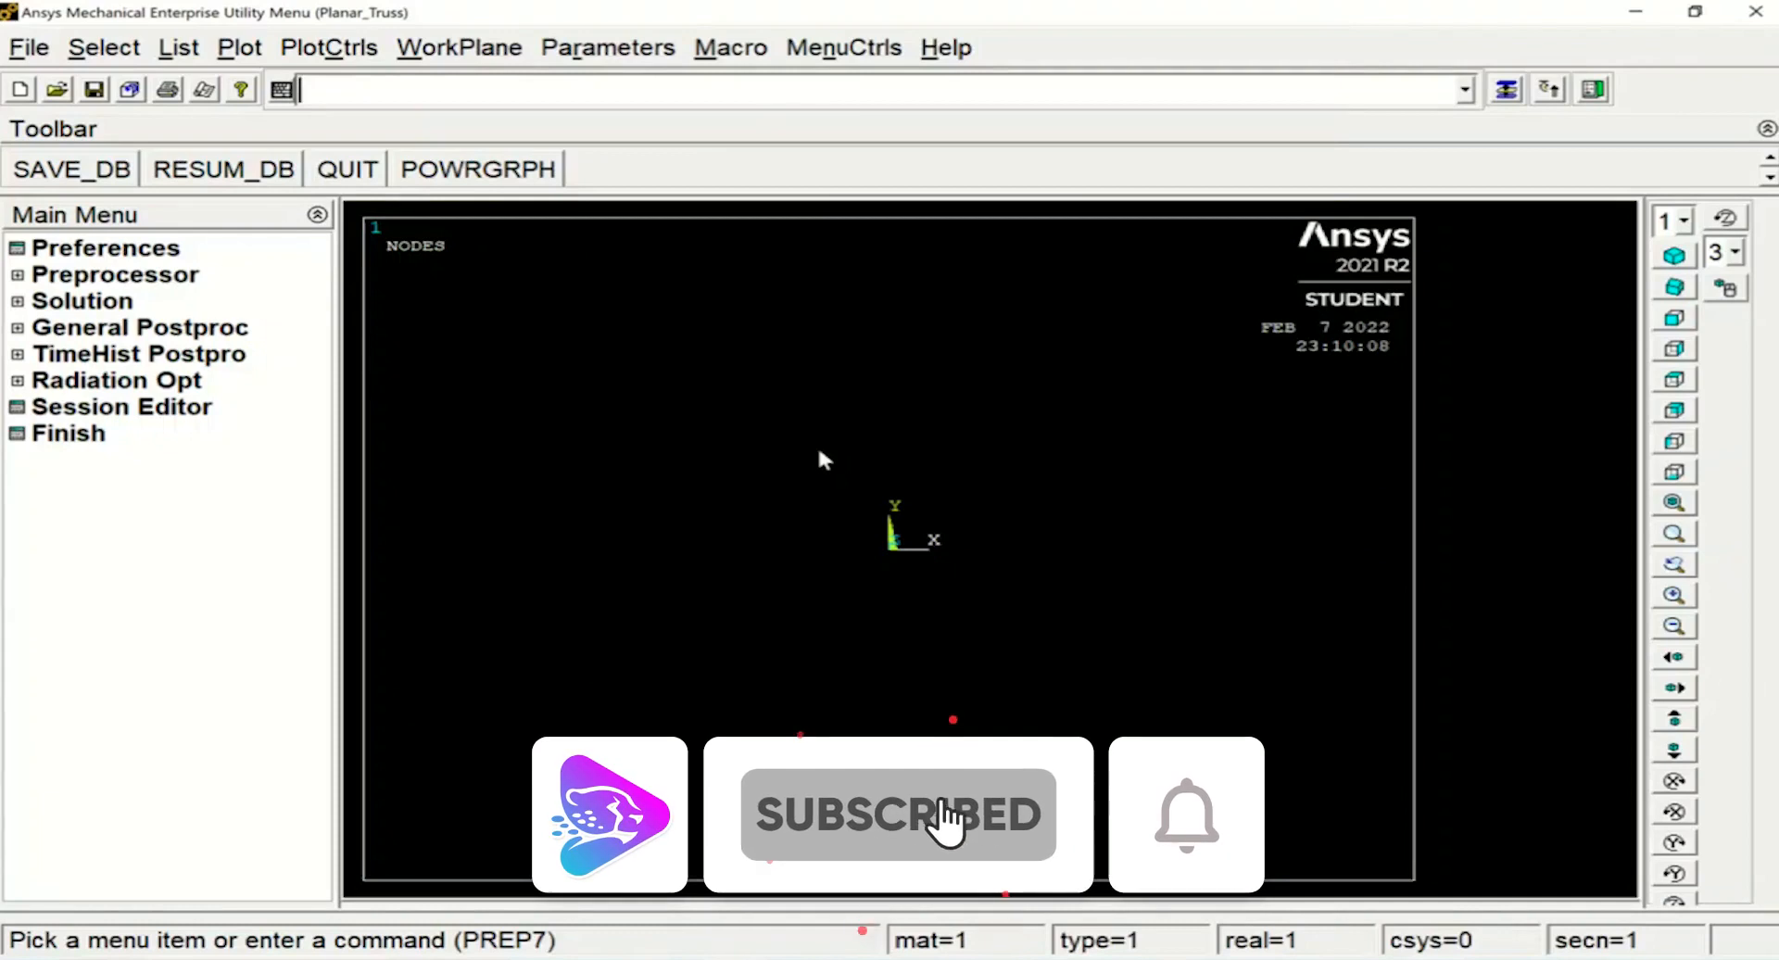
# Create node 1 at the origin (0,0) with the N command
pyautogui.write('N')
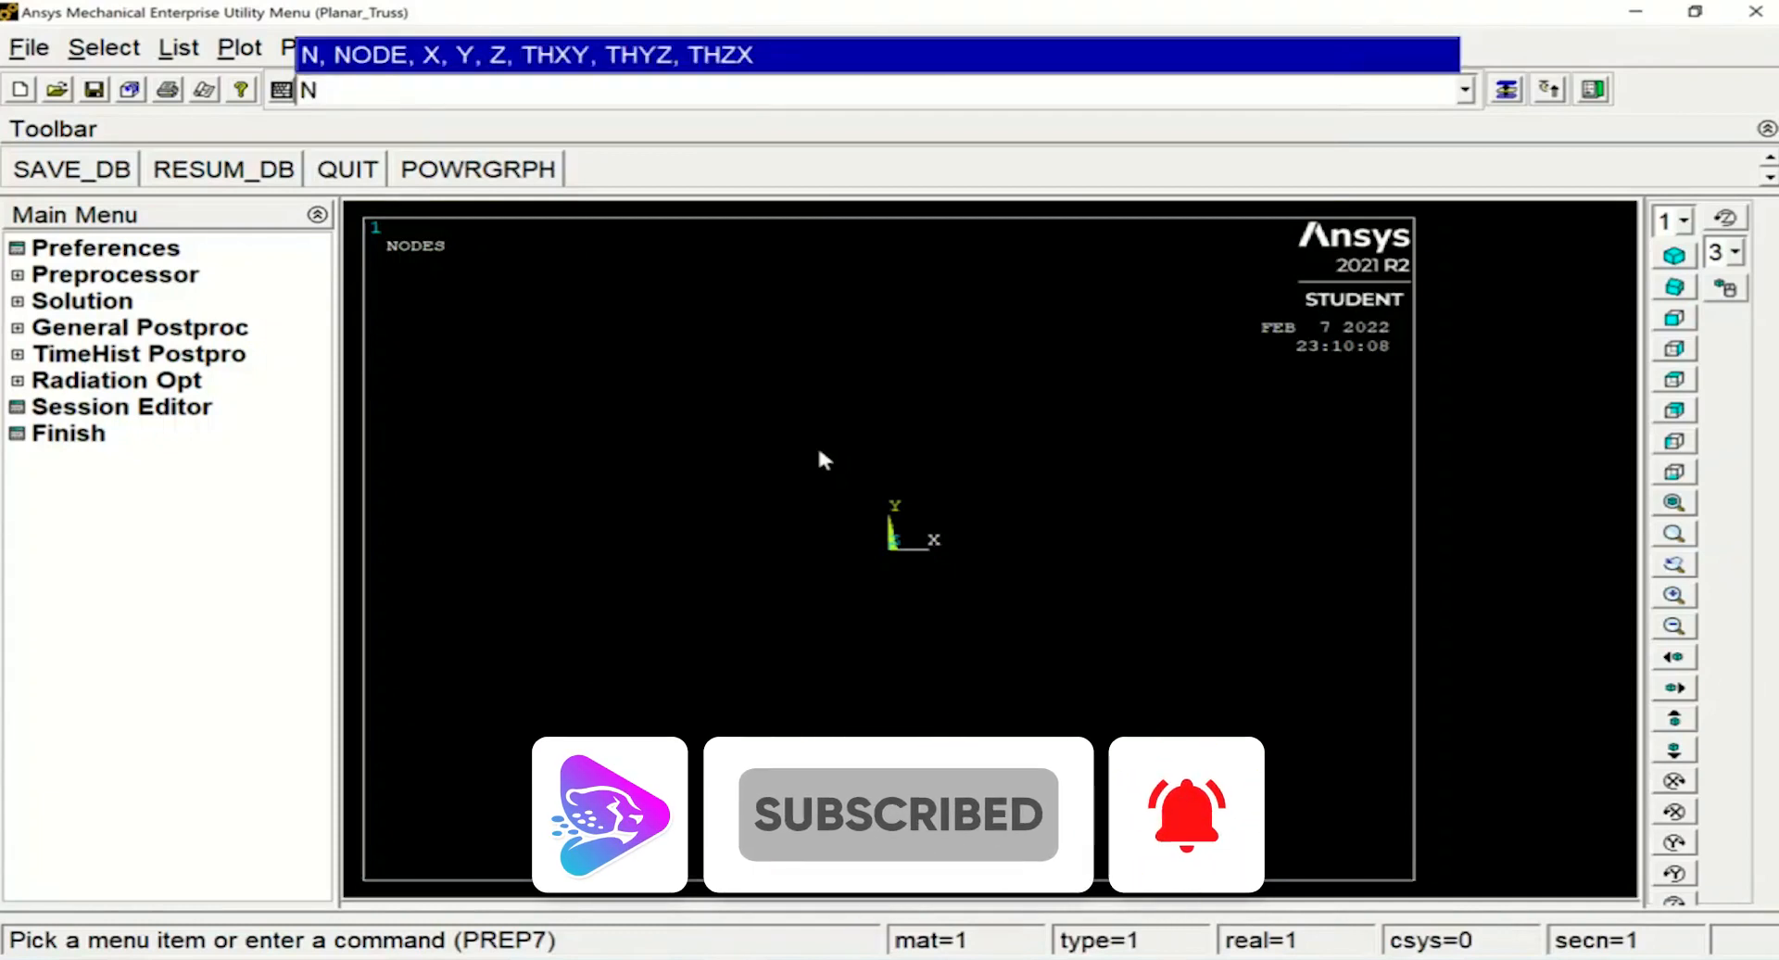
pyautogui.write(',1')
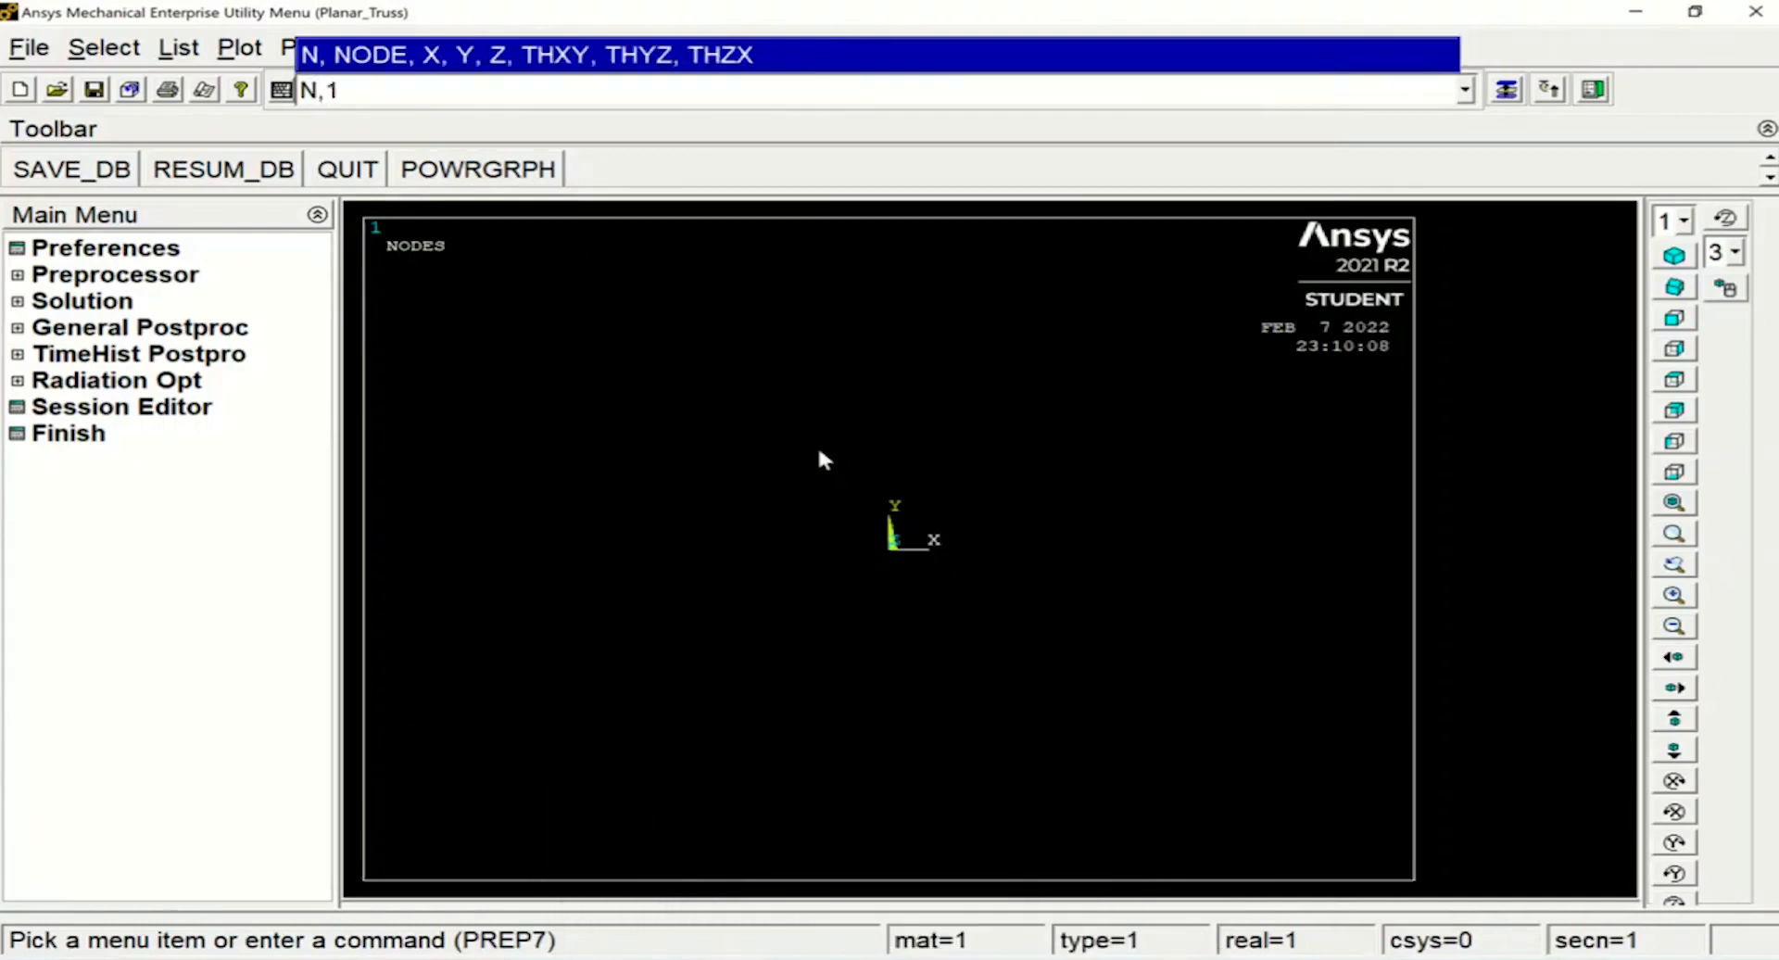
pyautogui.write(',0,0')
pyautogui.press('Return')
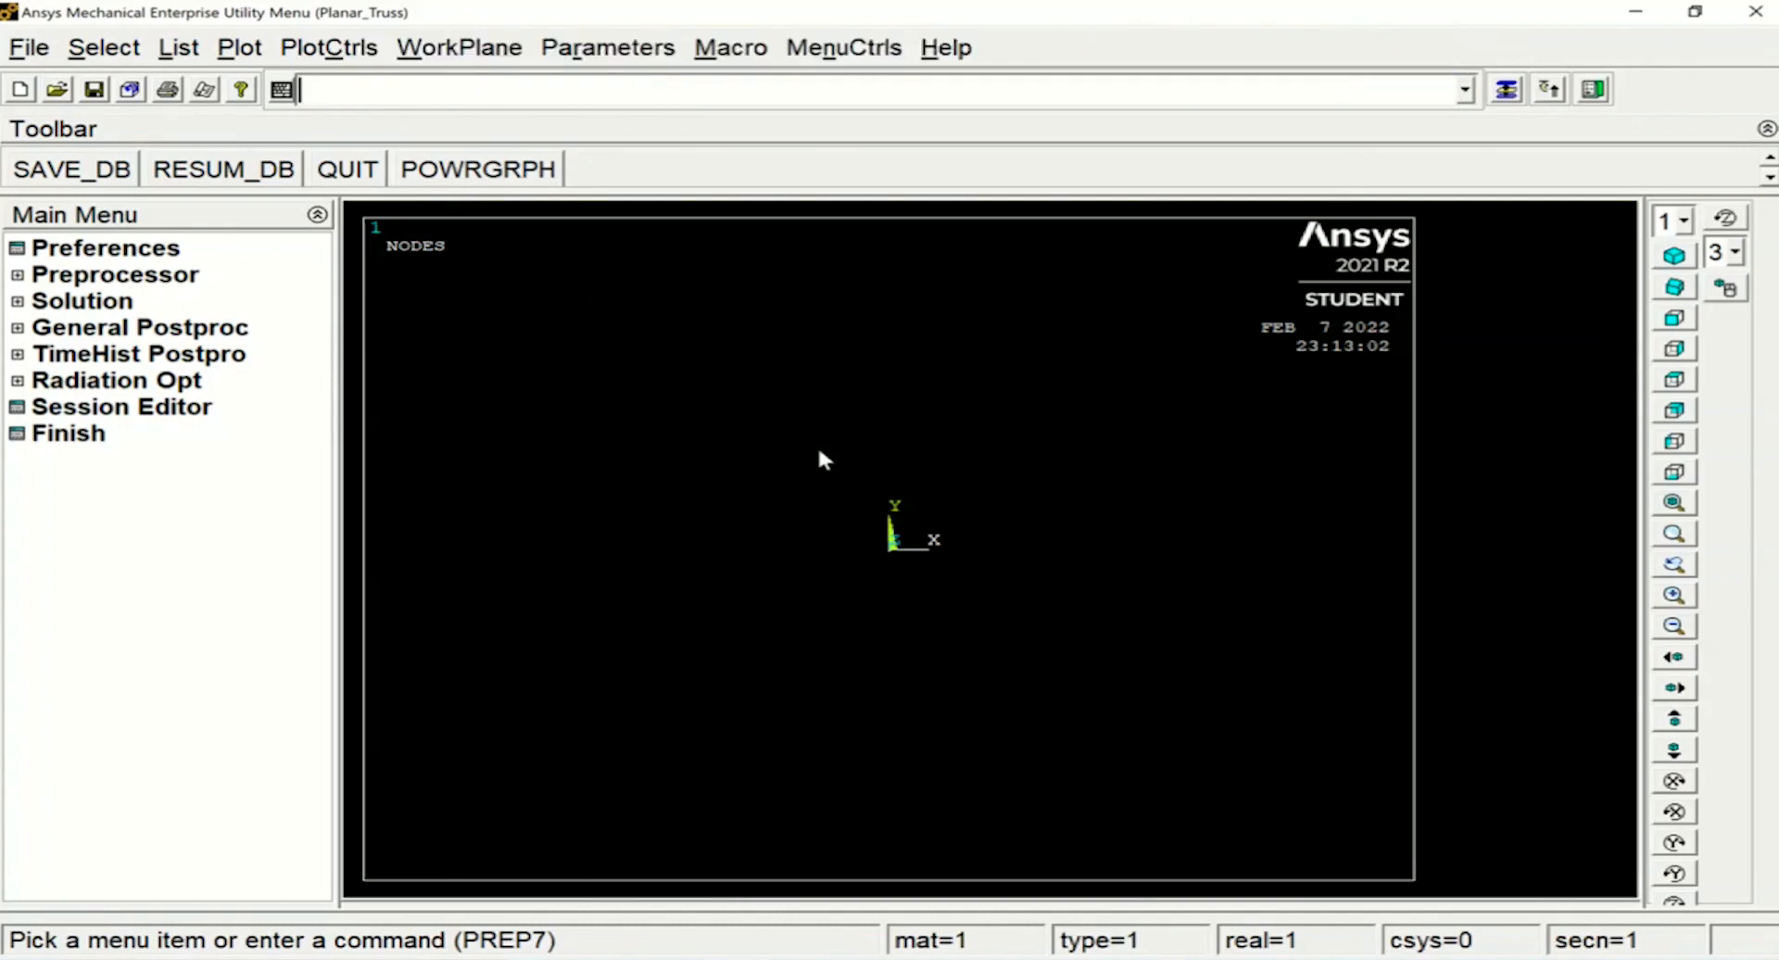
# Create the remaining bottom nodes of the truss: node 2 at (10,0) and node 3 at (20,0)
pyautogui.write('N')
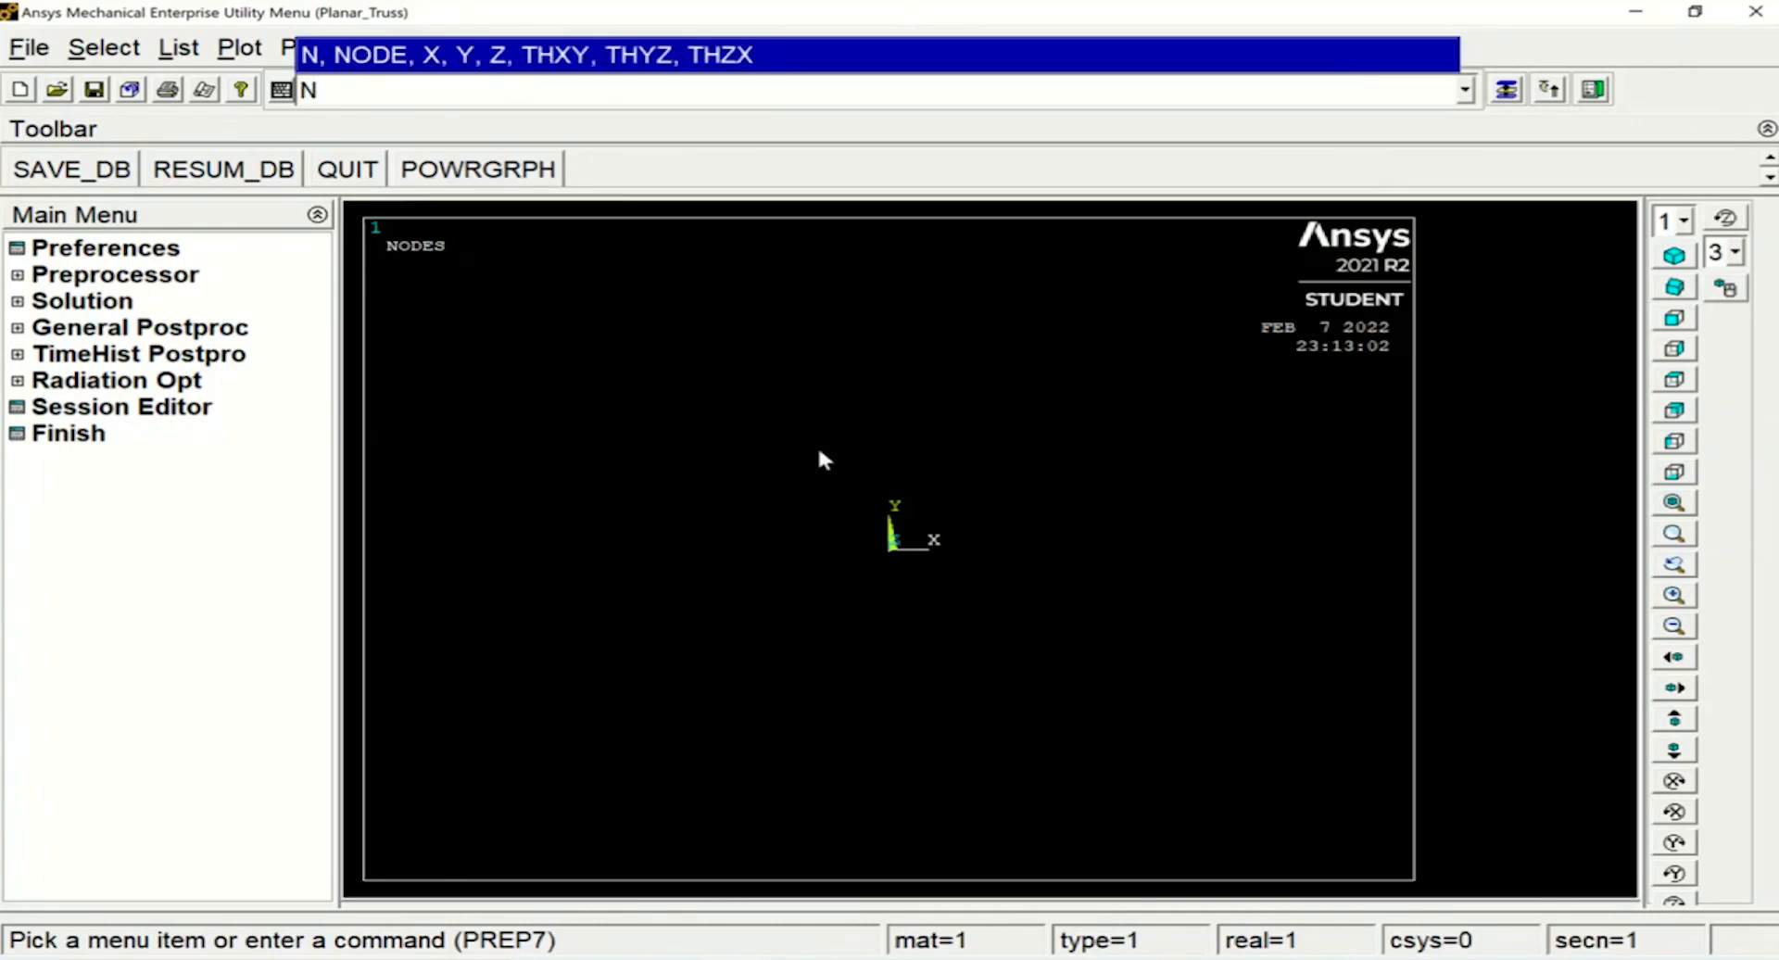
pyautogui.write(',2,10,0')
pyautogui.press('Return')
pyautogui.write('N,')
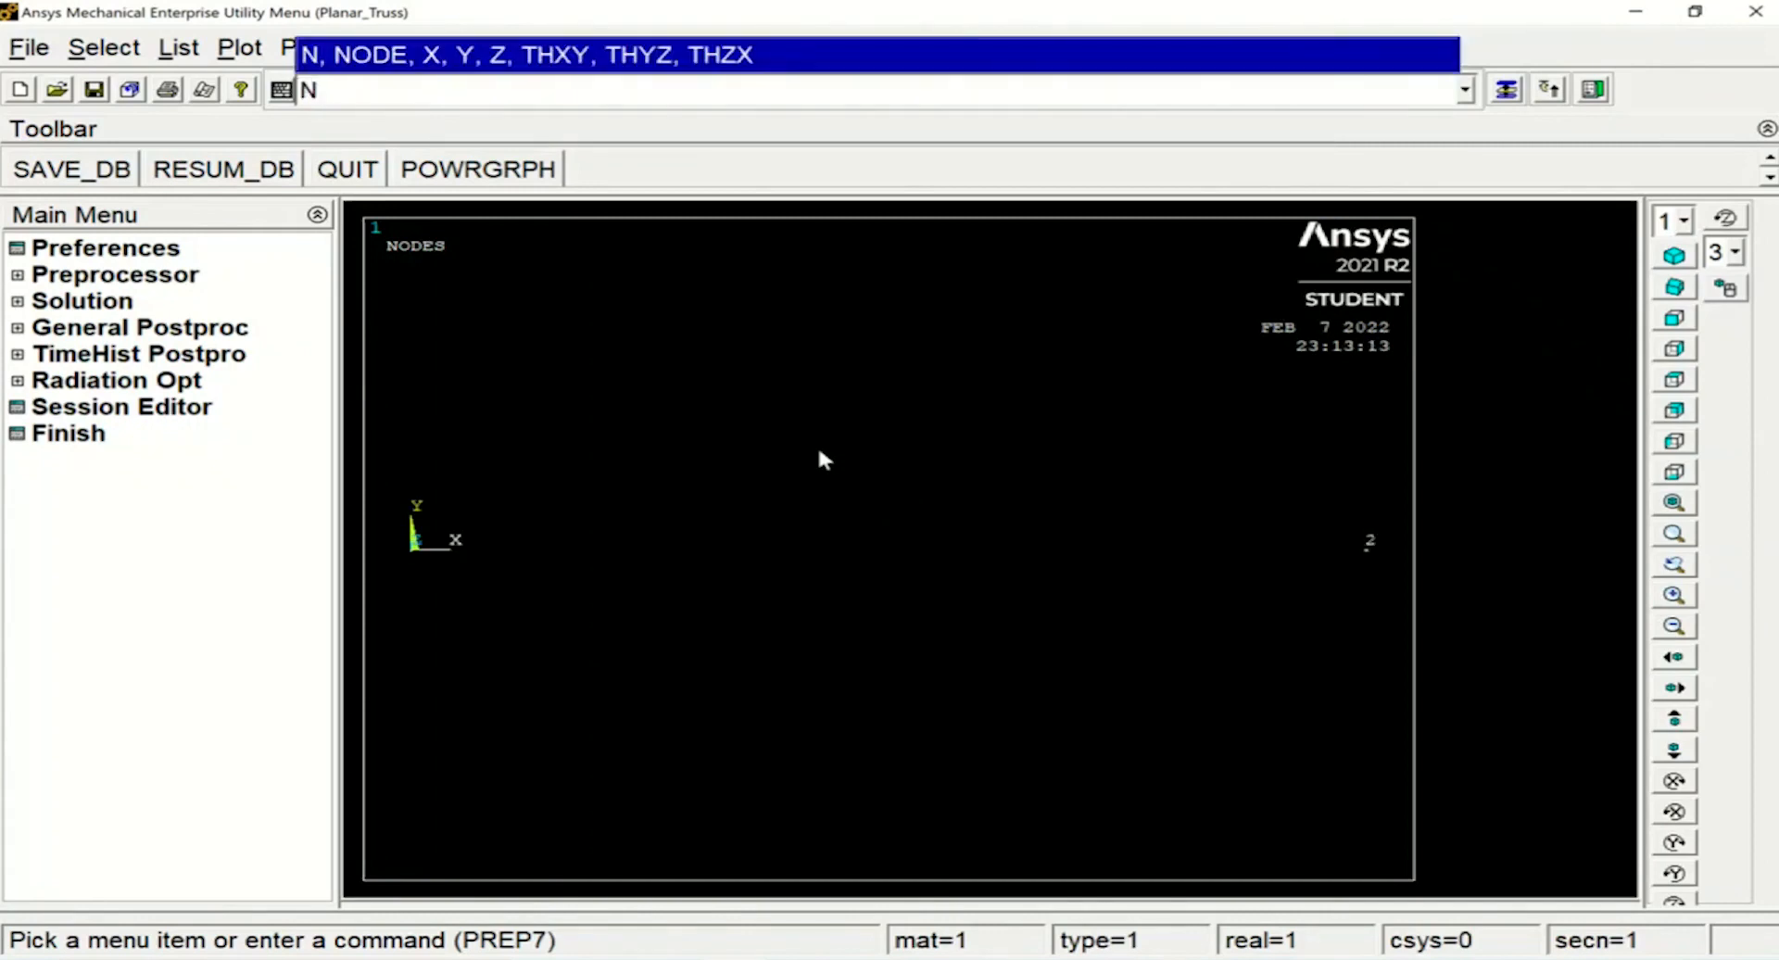
pyautogui.write('3,20,0')
pyautogui.press('Return')
# Create the top nodes of the truss: node 4 at (5,10) and node 5 at (15,10)
pyautogui.write('N,4,5,10')
pyautogui.press('Return')
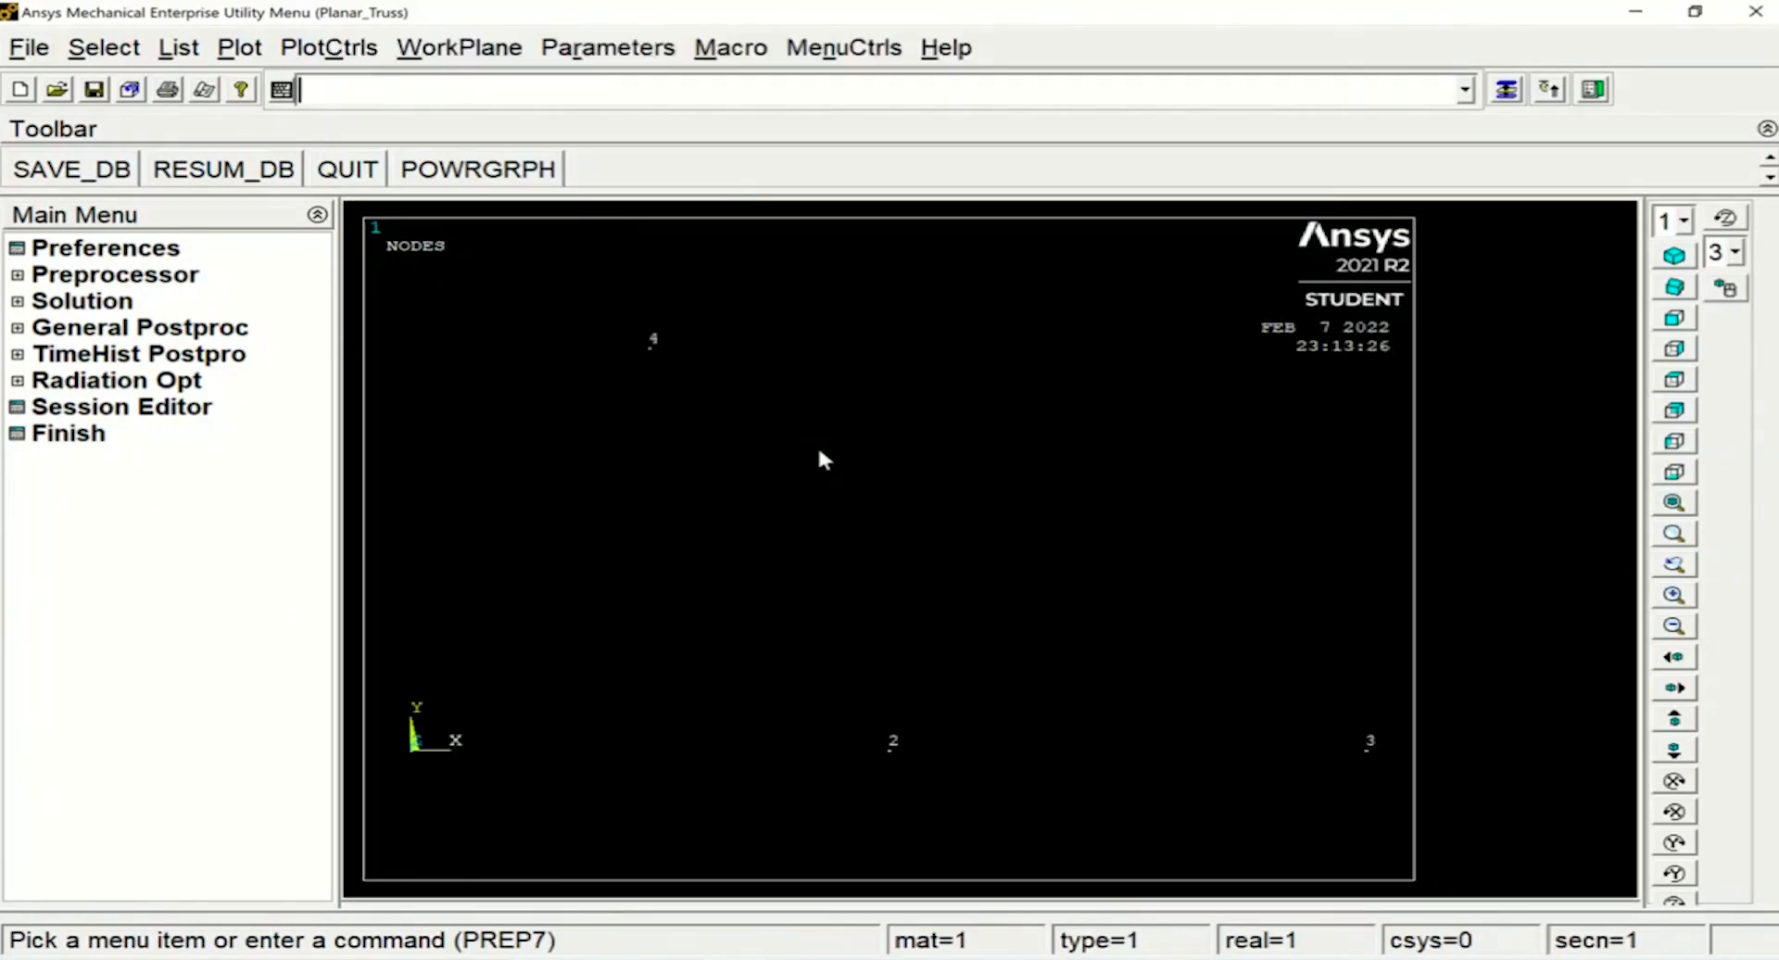
pyautogui.write('N')
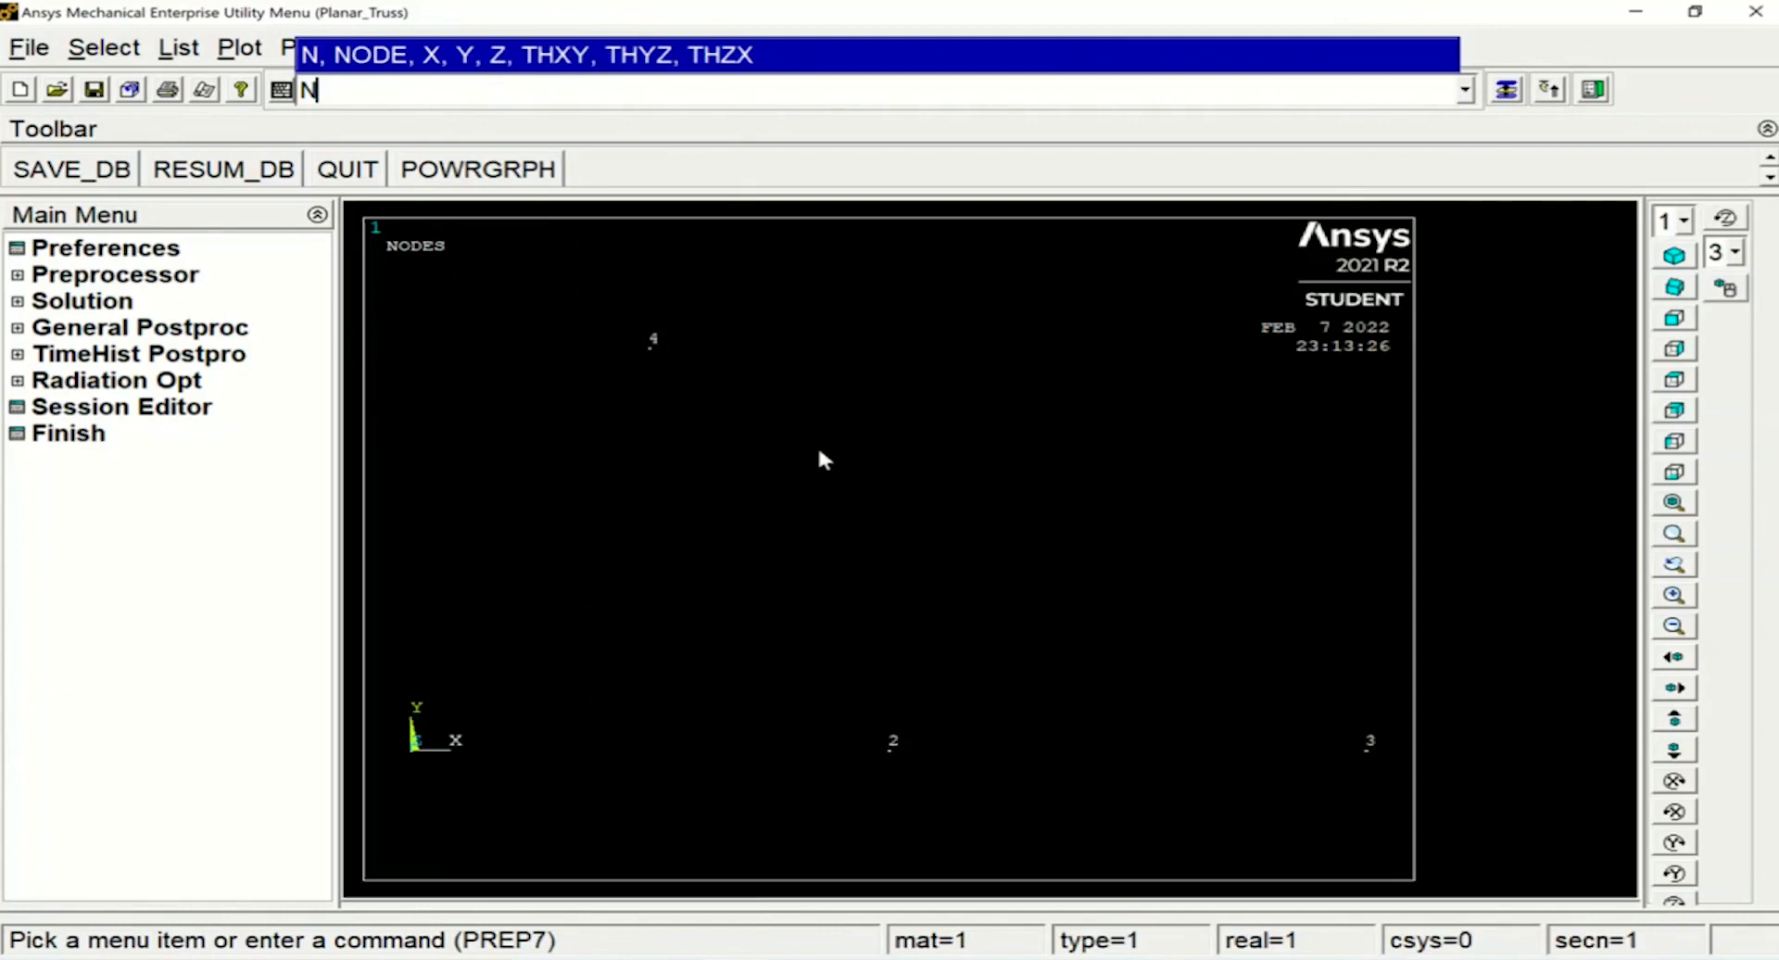
pyautogui.write(',5,15,10')
pyautogui.press('Return')
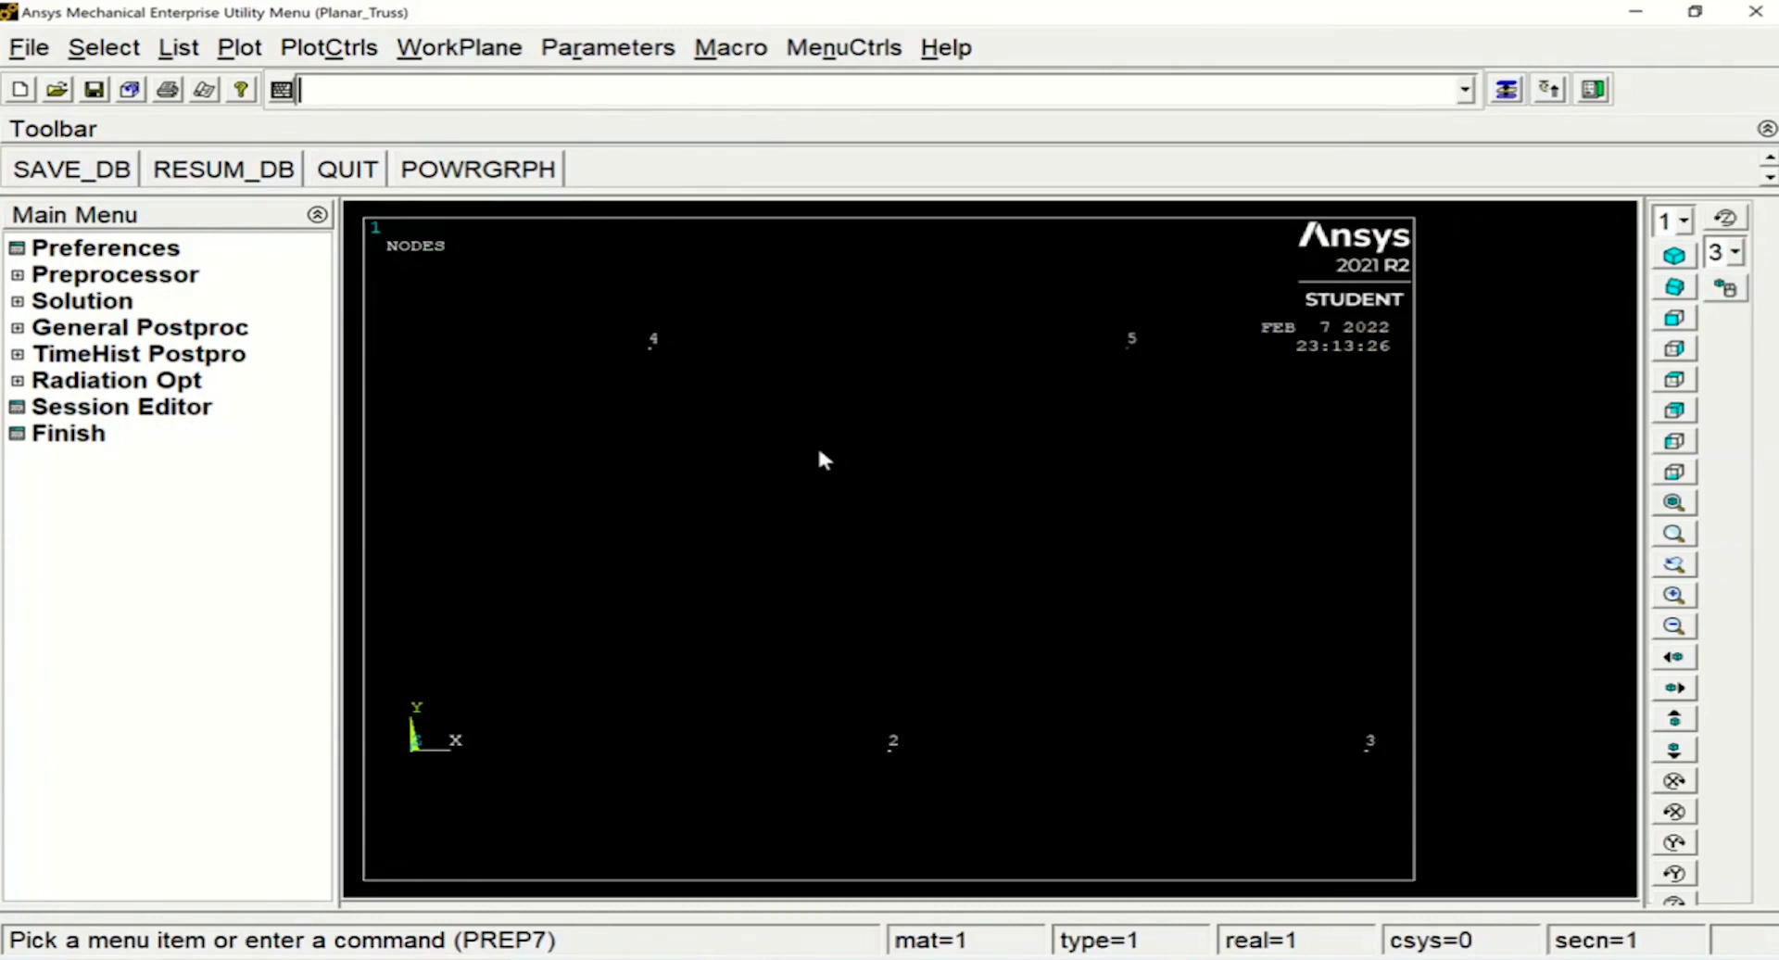
# Create the bottom chord elements between nodes 1 and 2 and between nodes 2 and 3 with the E command
pyautogui.write('E')
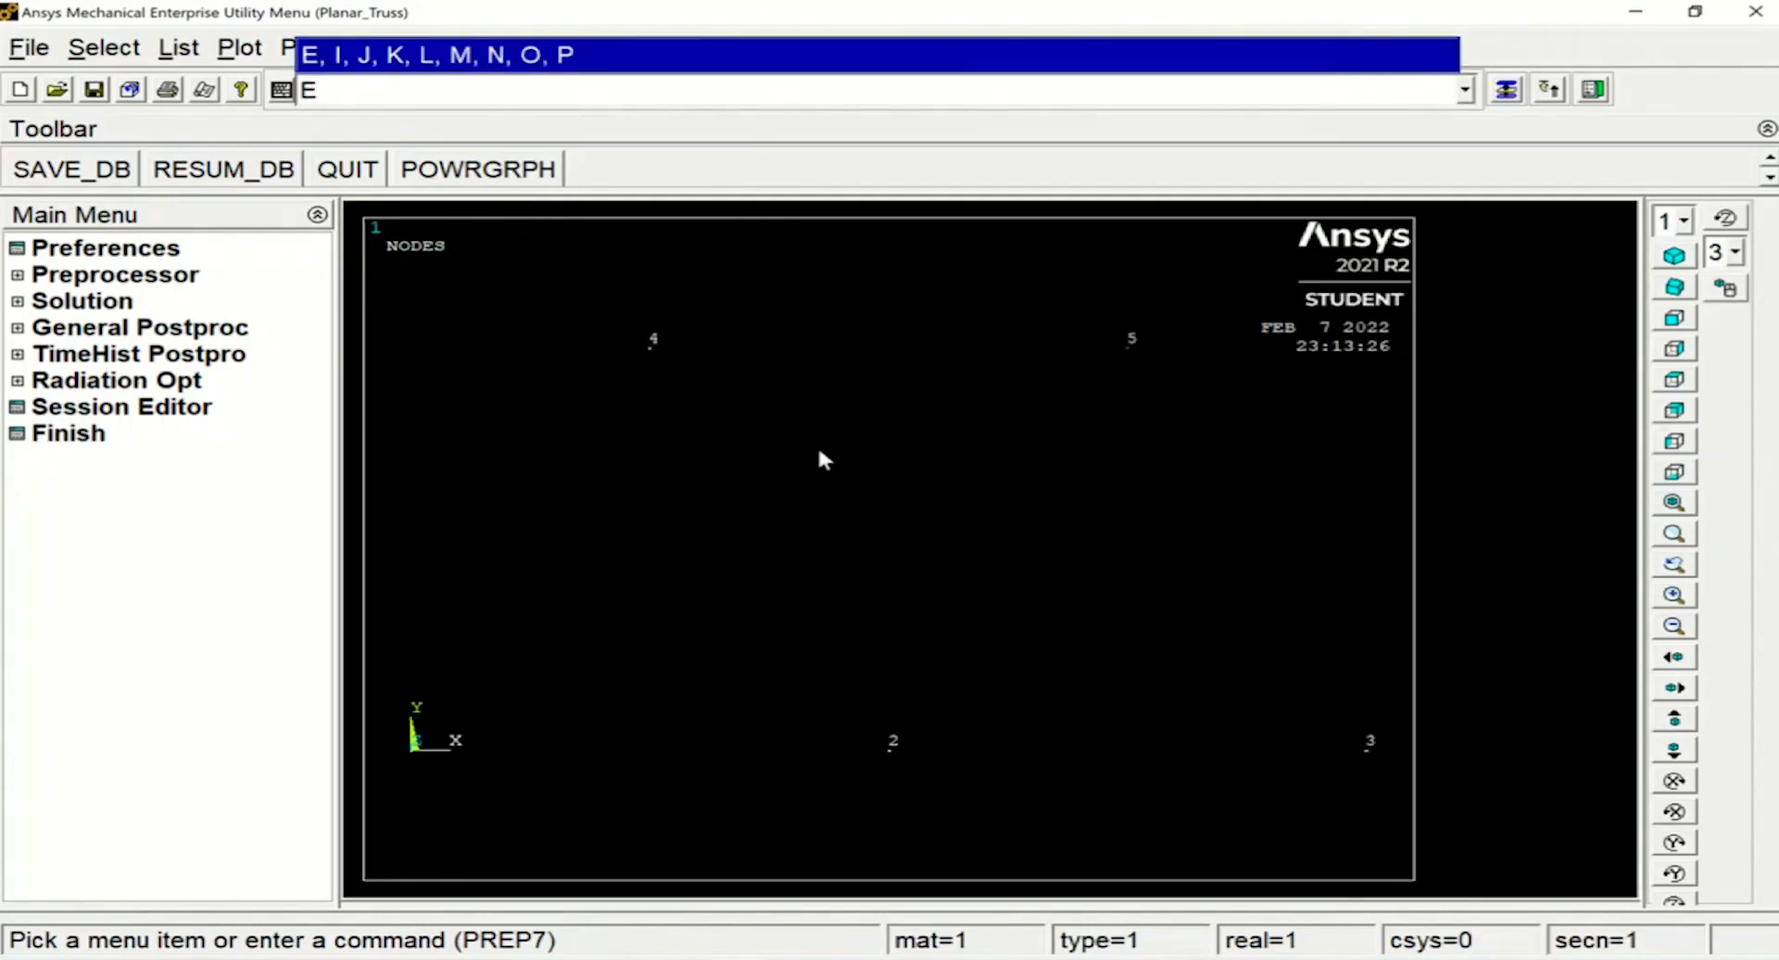
pyautogui.write(',1,2')
pyautogui.press('Return')
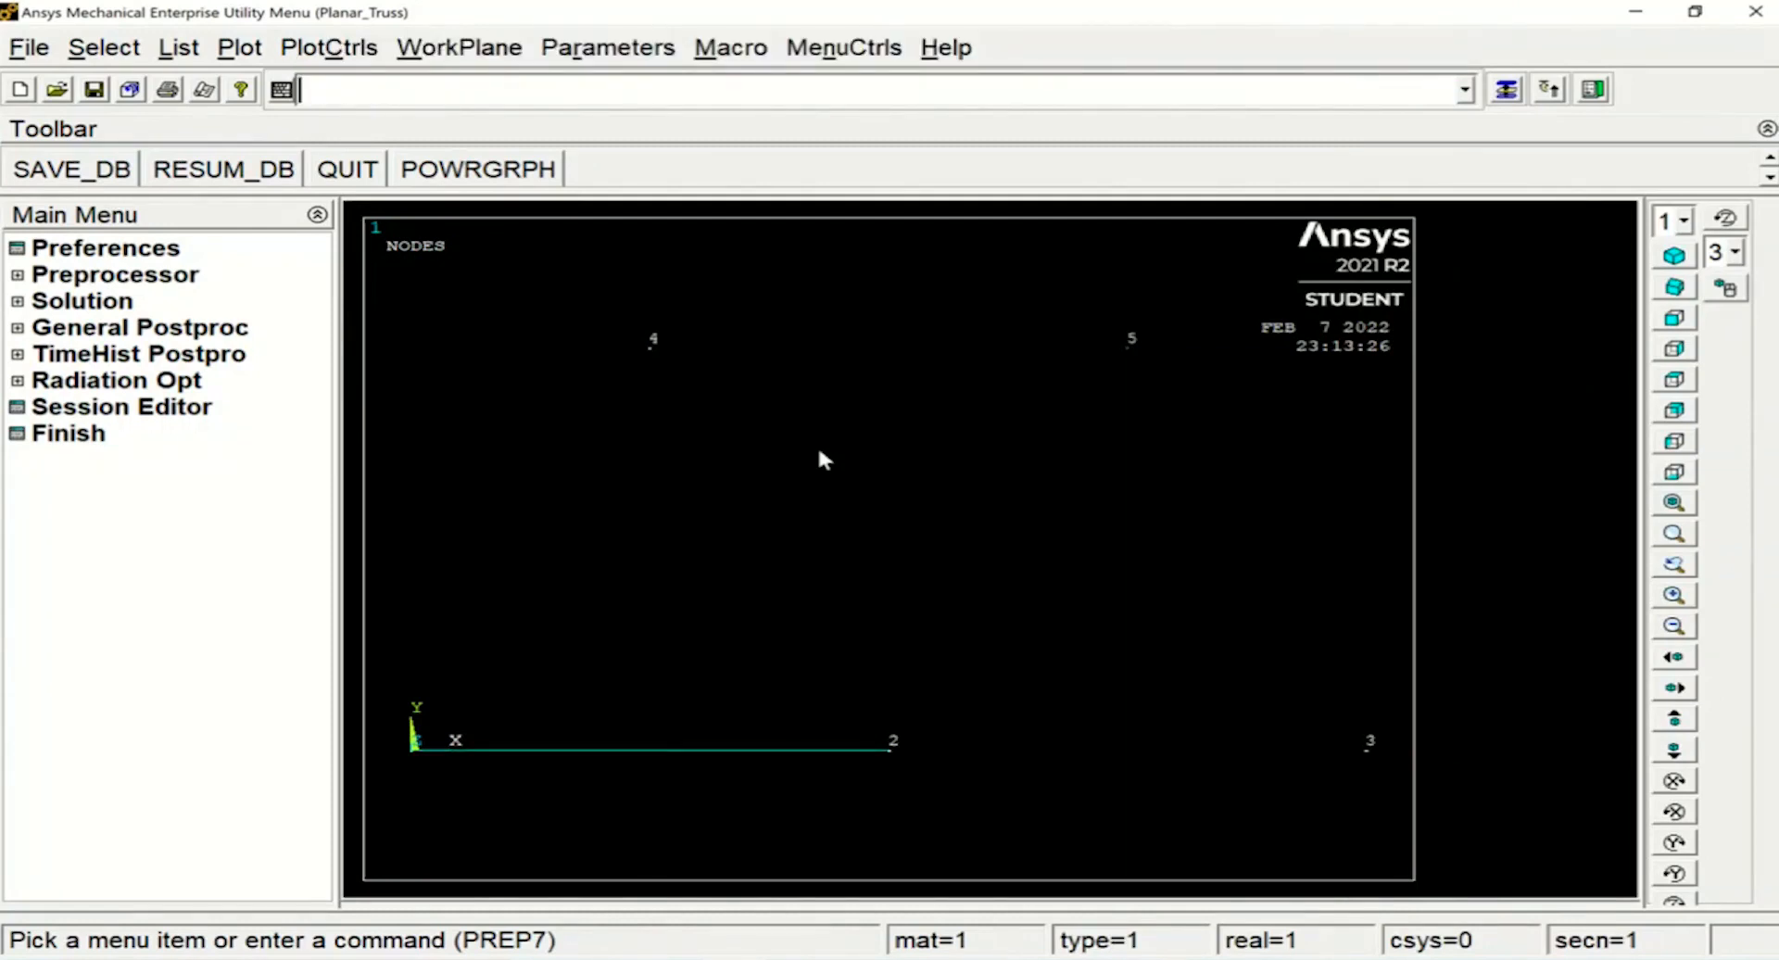
pyautogui.write('@')
pyautogui.press('BackSpace')
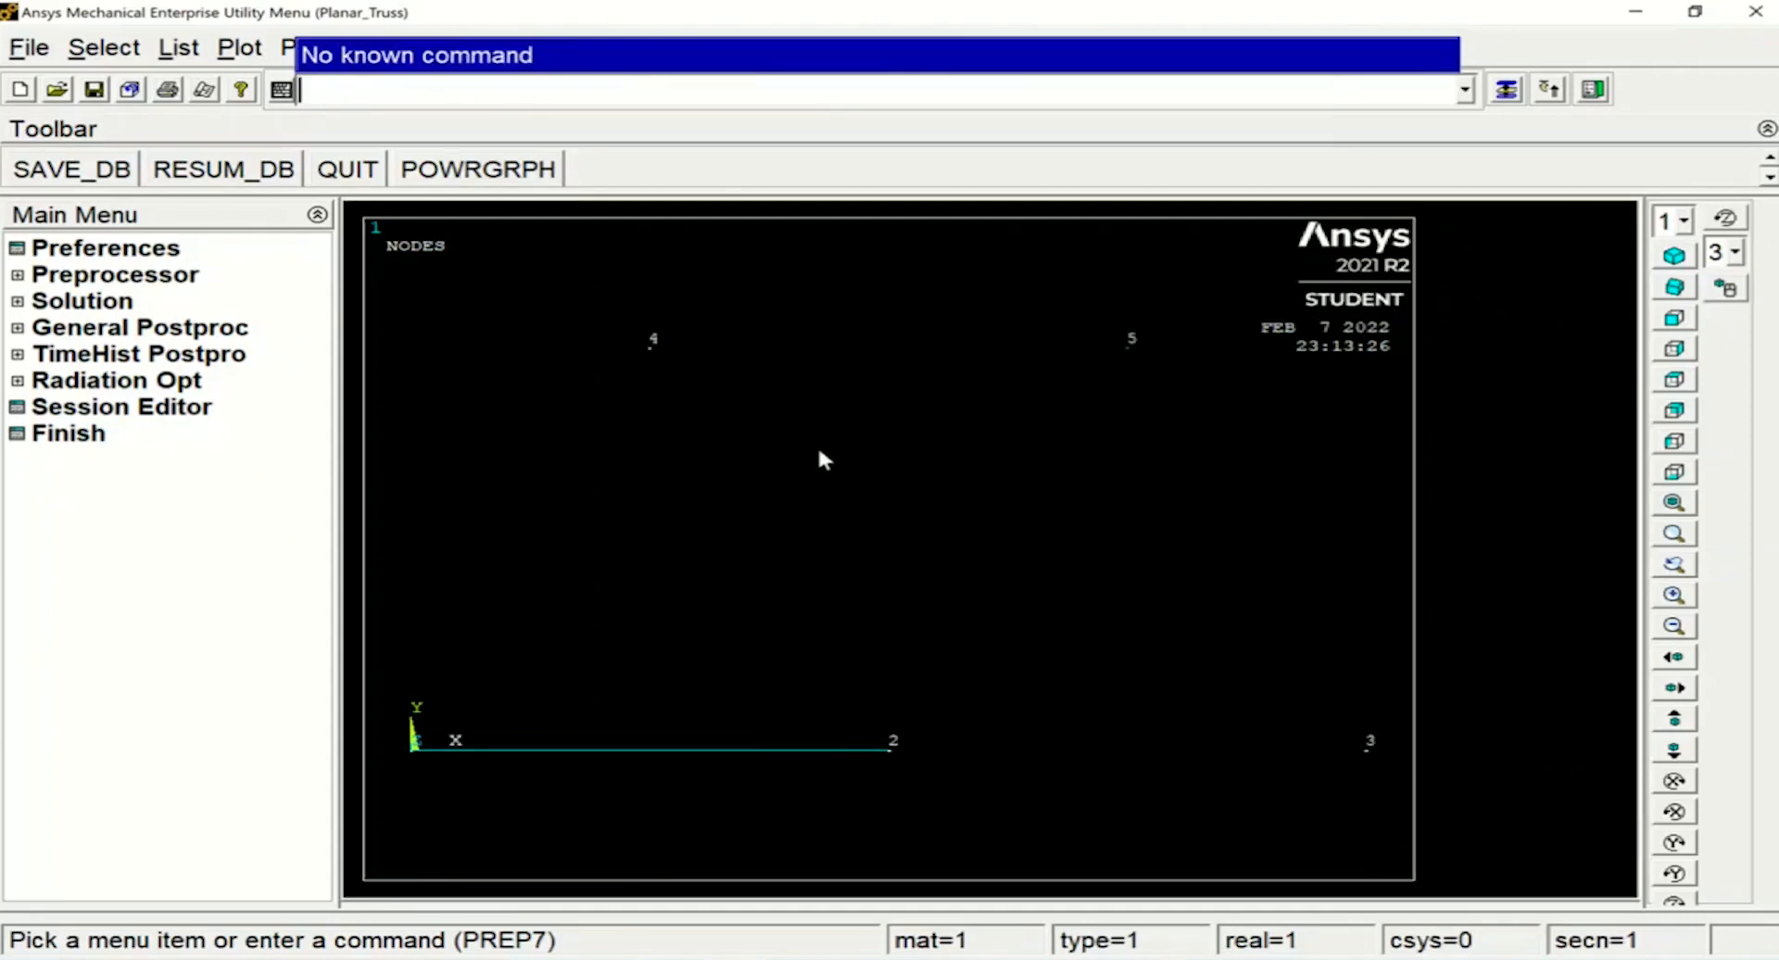
pyautogui.write('E,2')
pyautogui.write(',3')
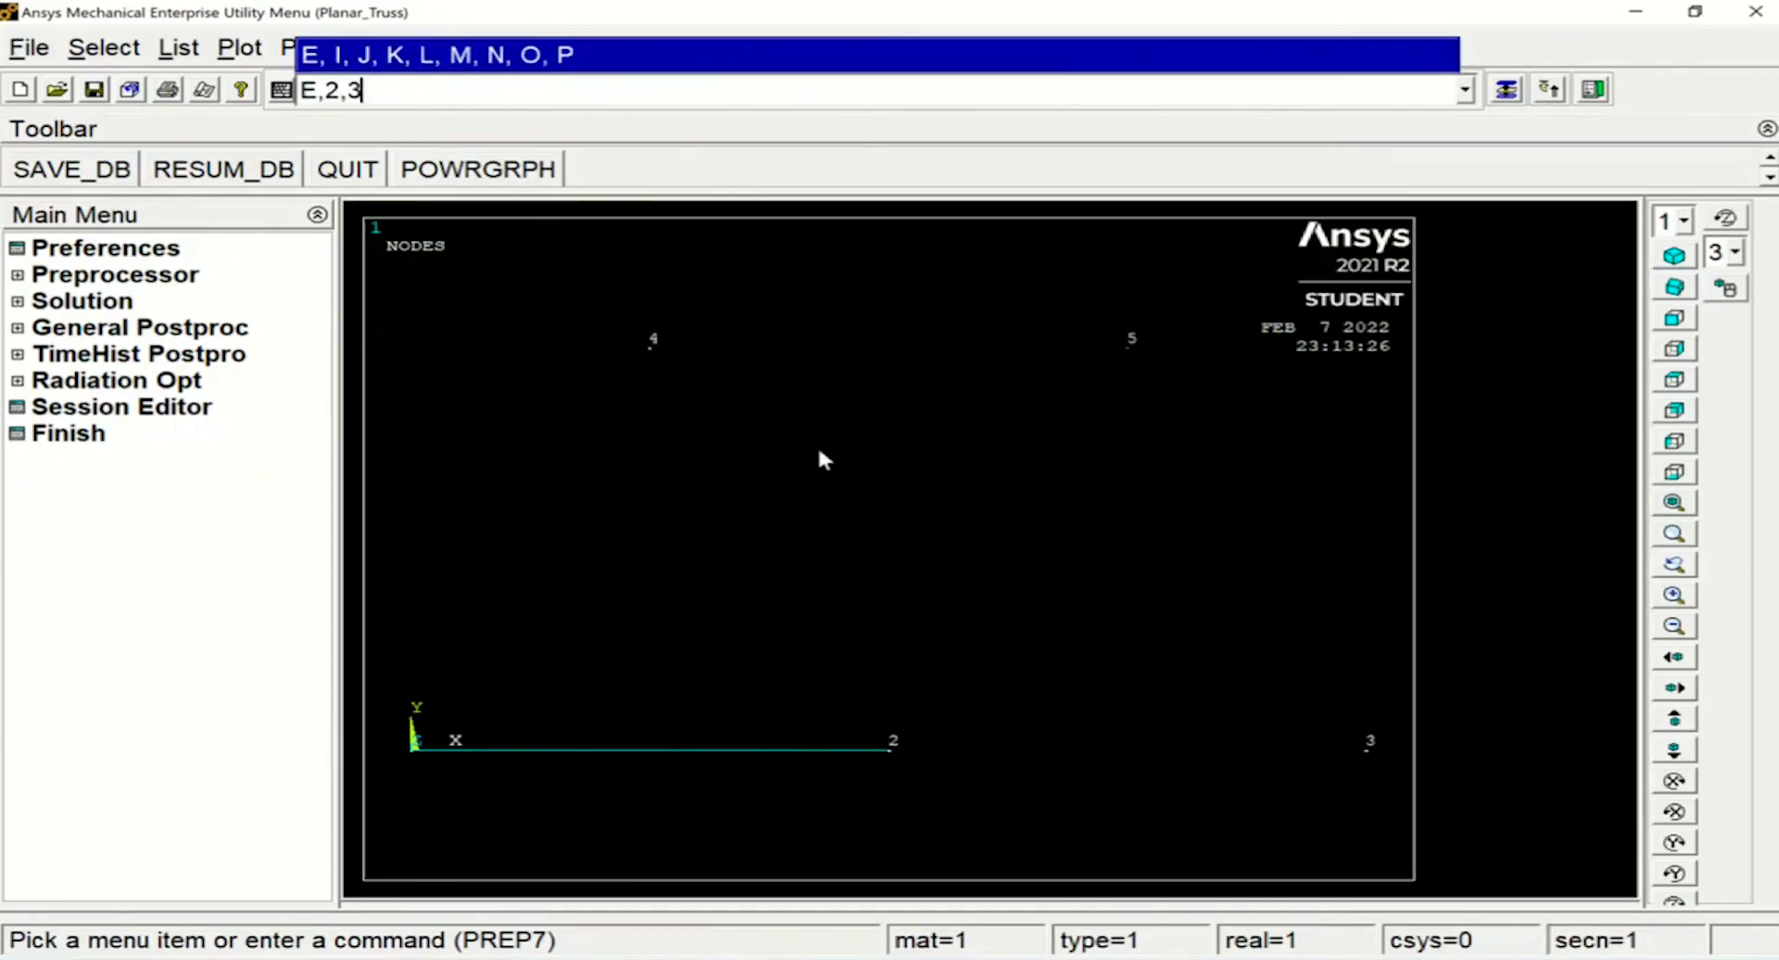
pyautogui.press('Return')
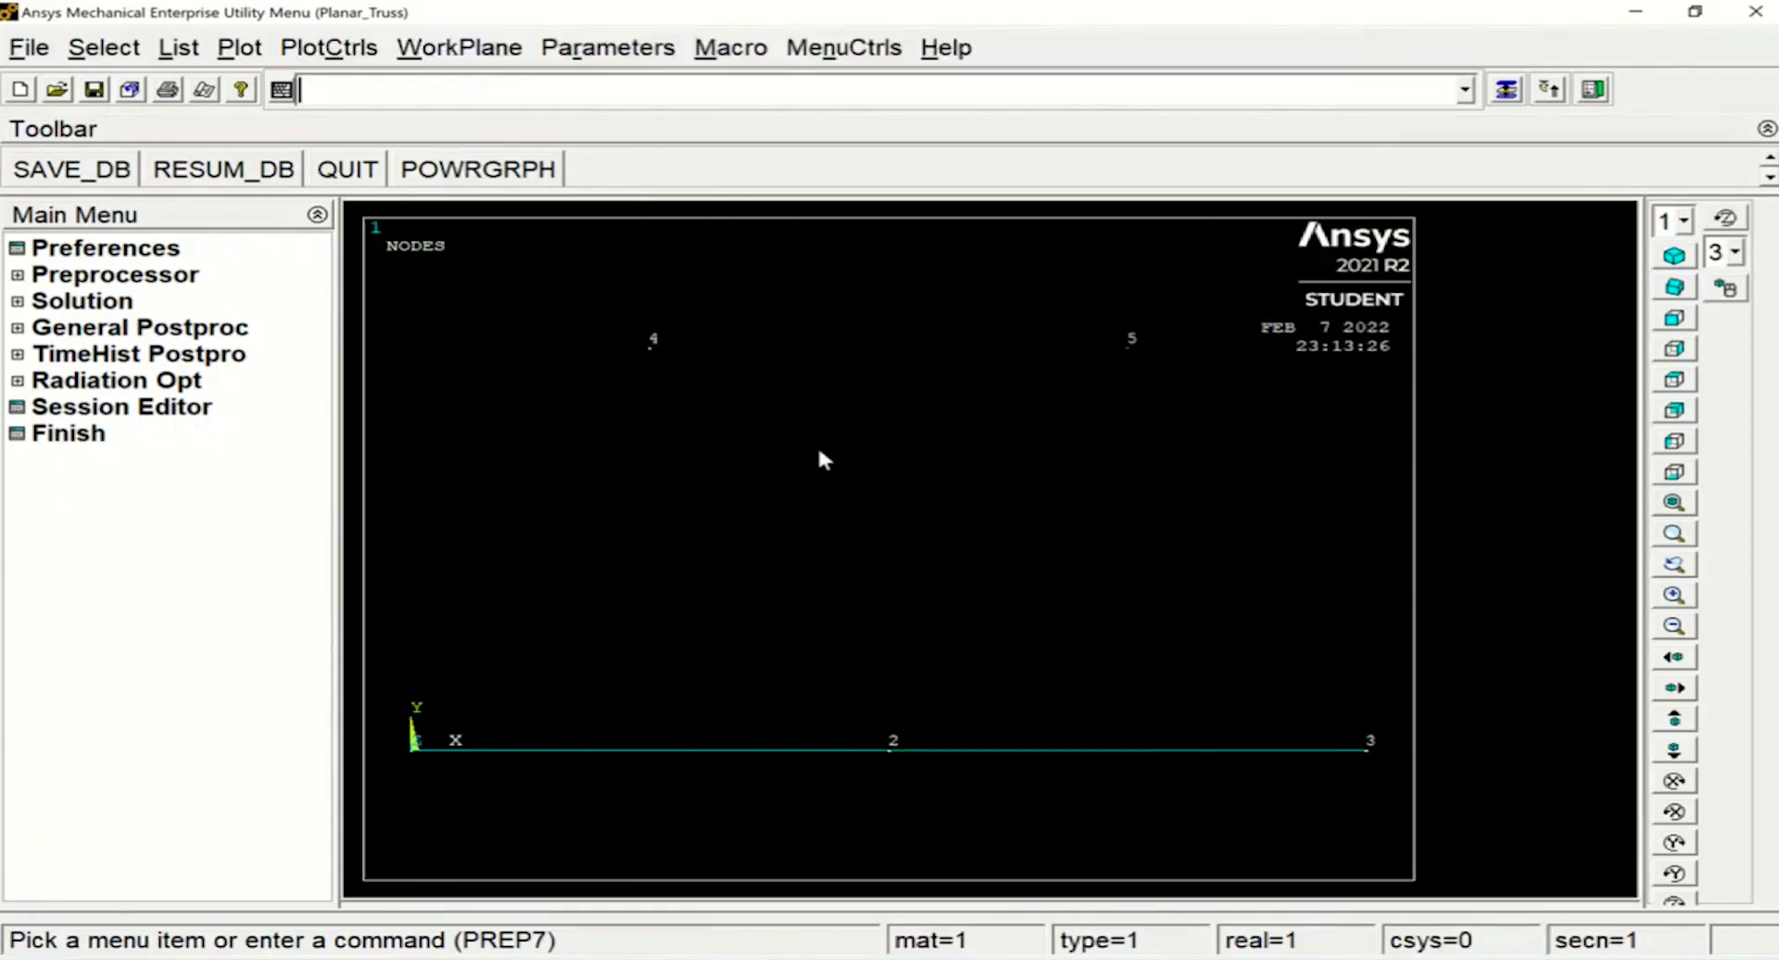
# Create the diagonal elements from node 1 to node 4 and from node 4 to node 2
pyautogui.write('E,1,4')
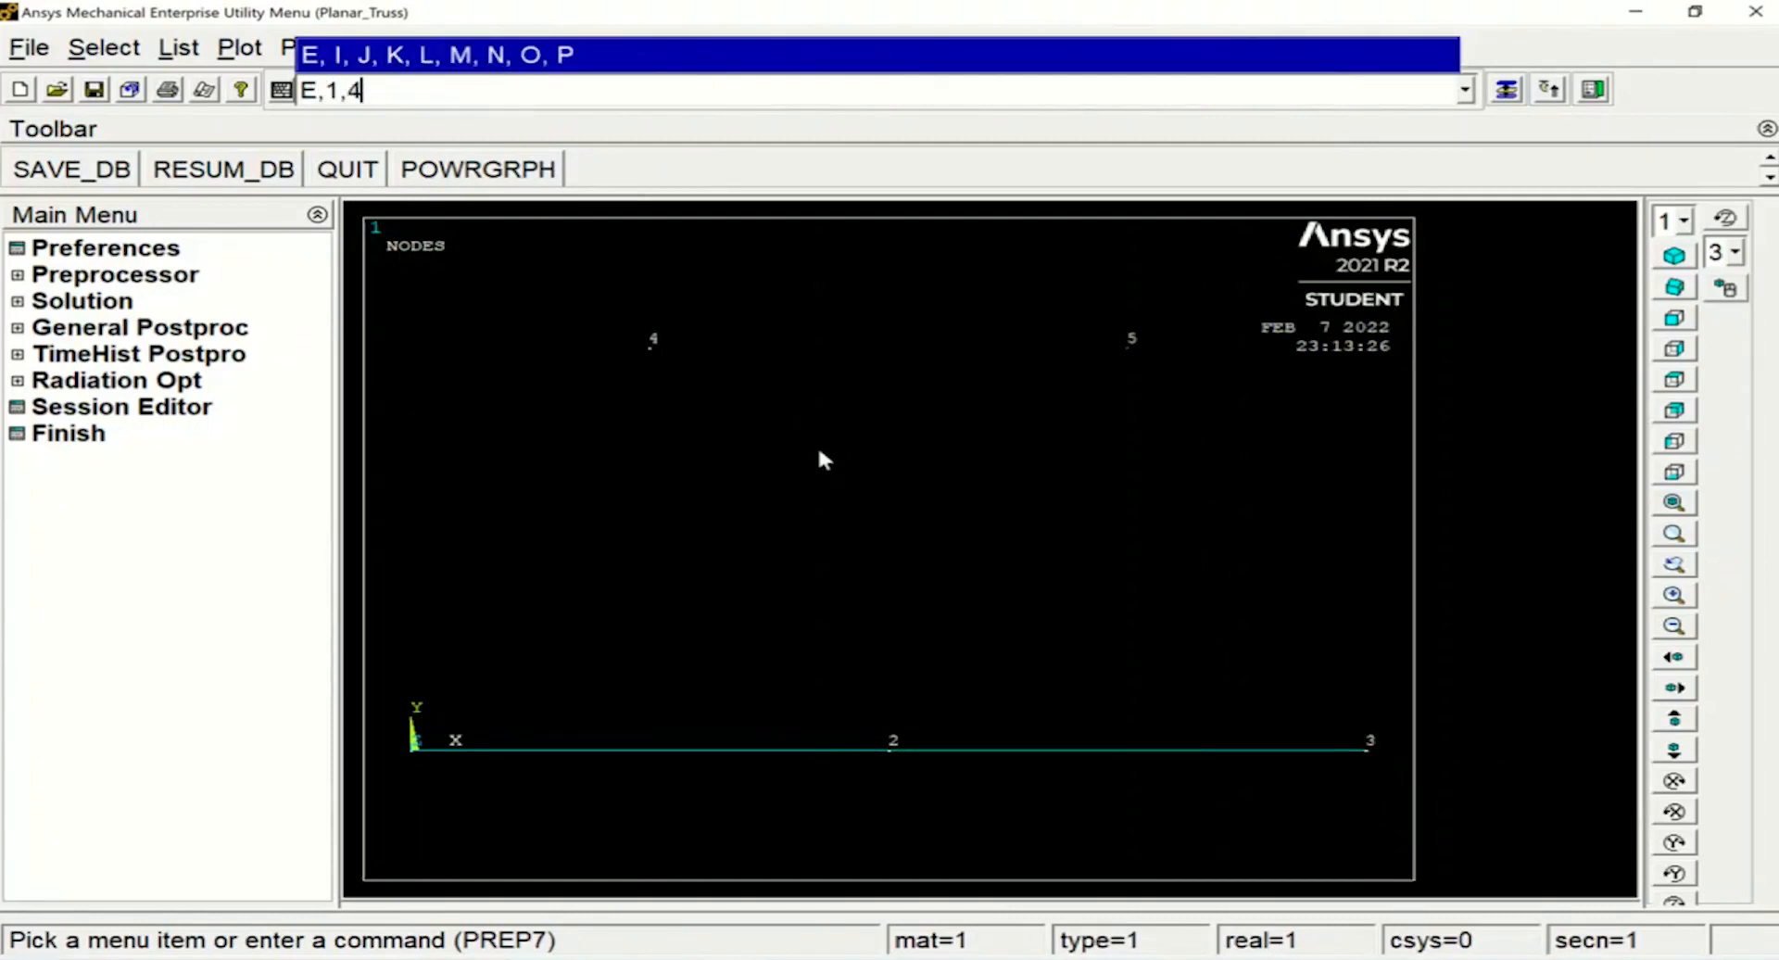
pyautogui.press('Return')
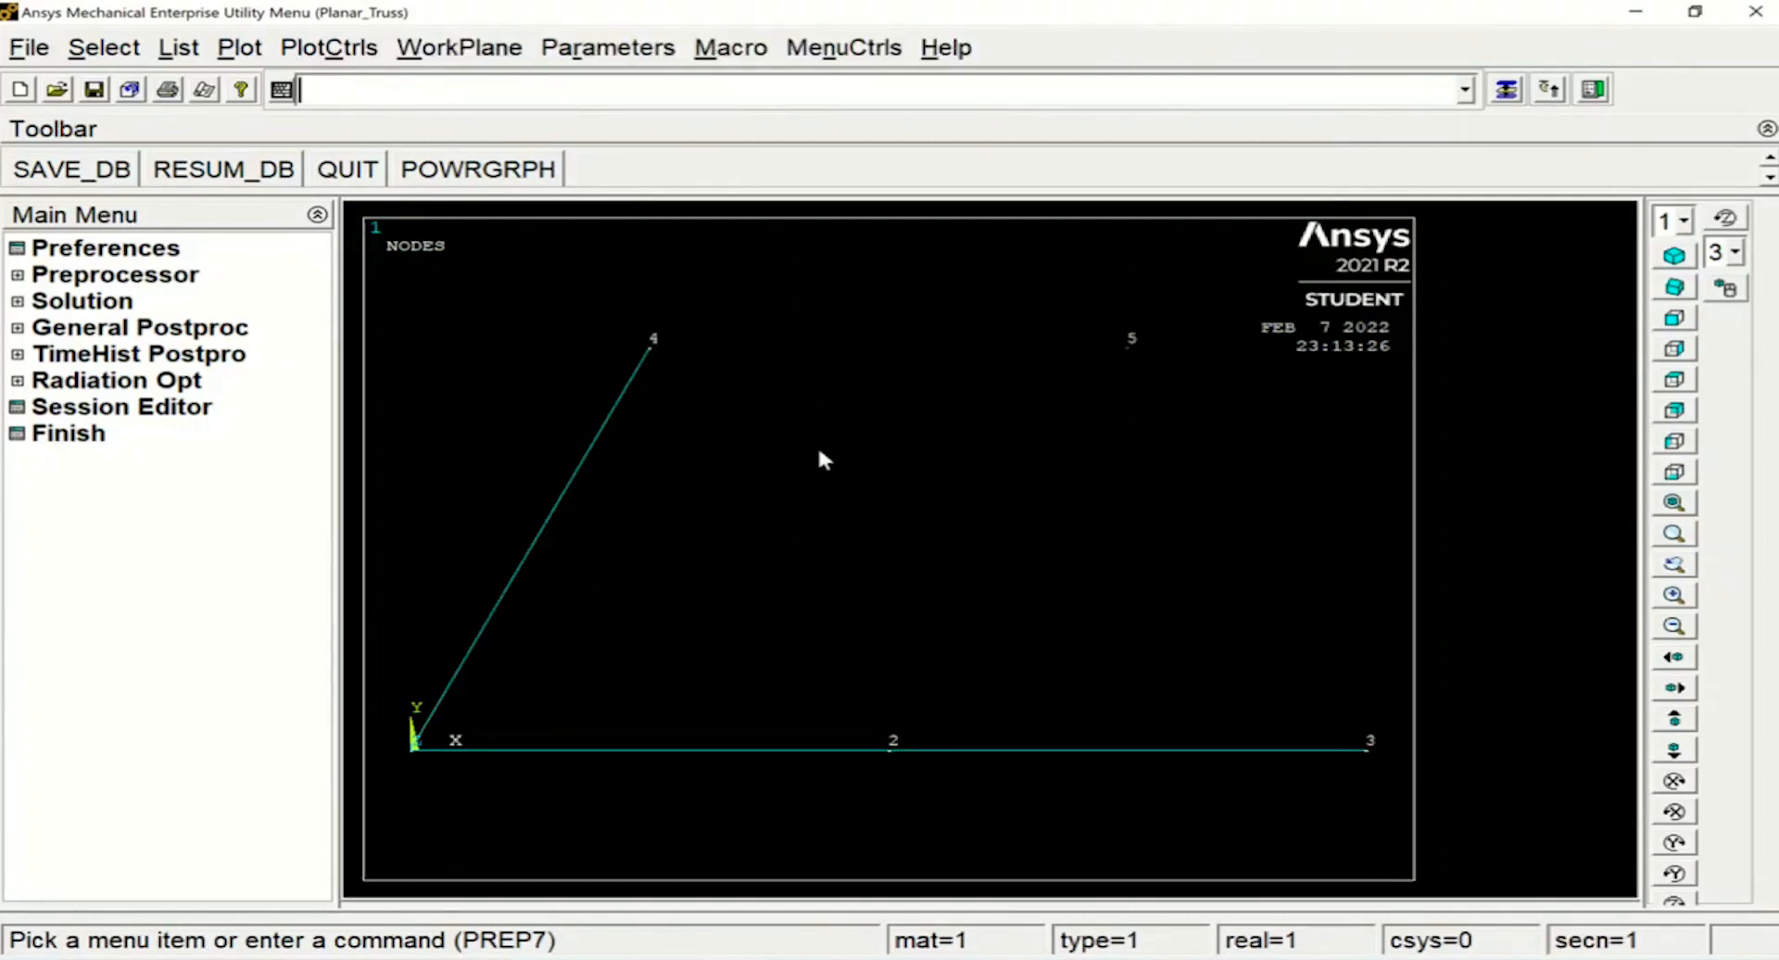
pyautogui.write('E,')
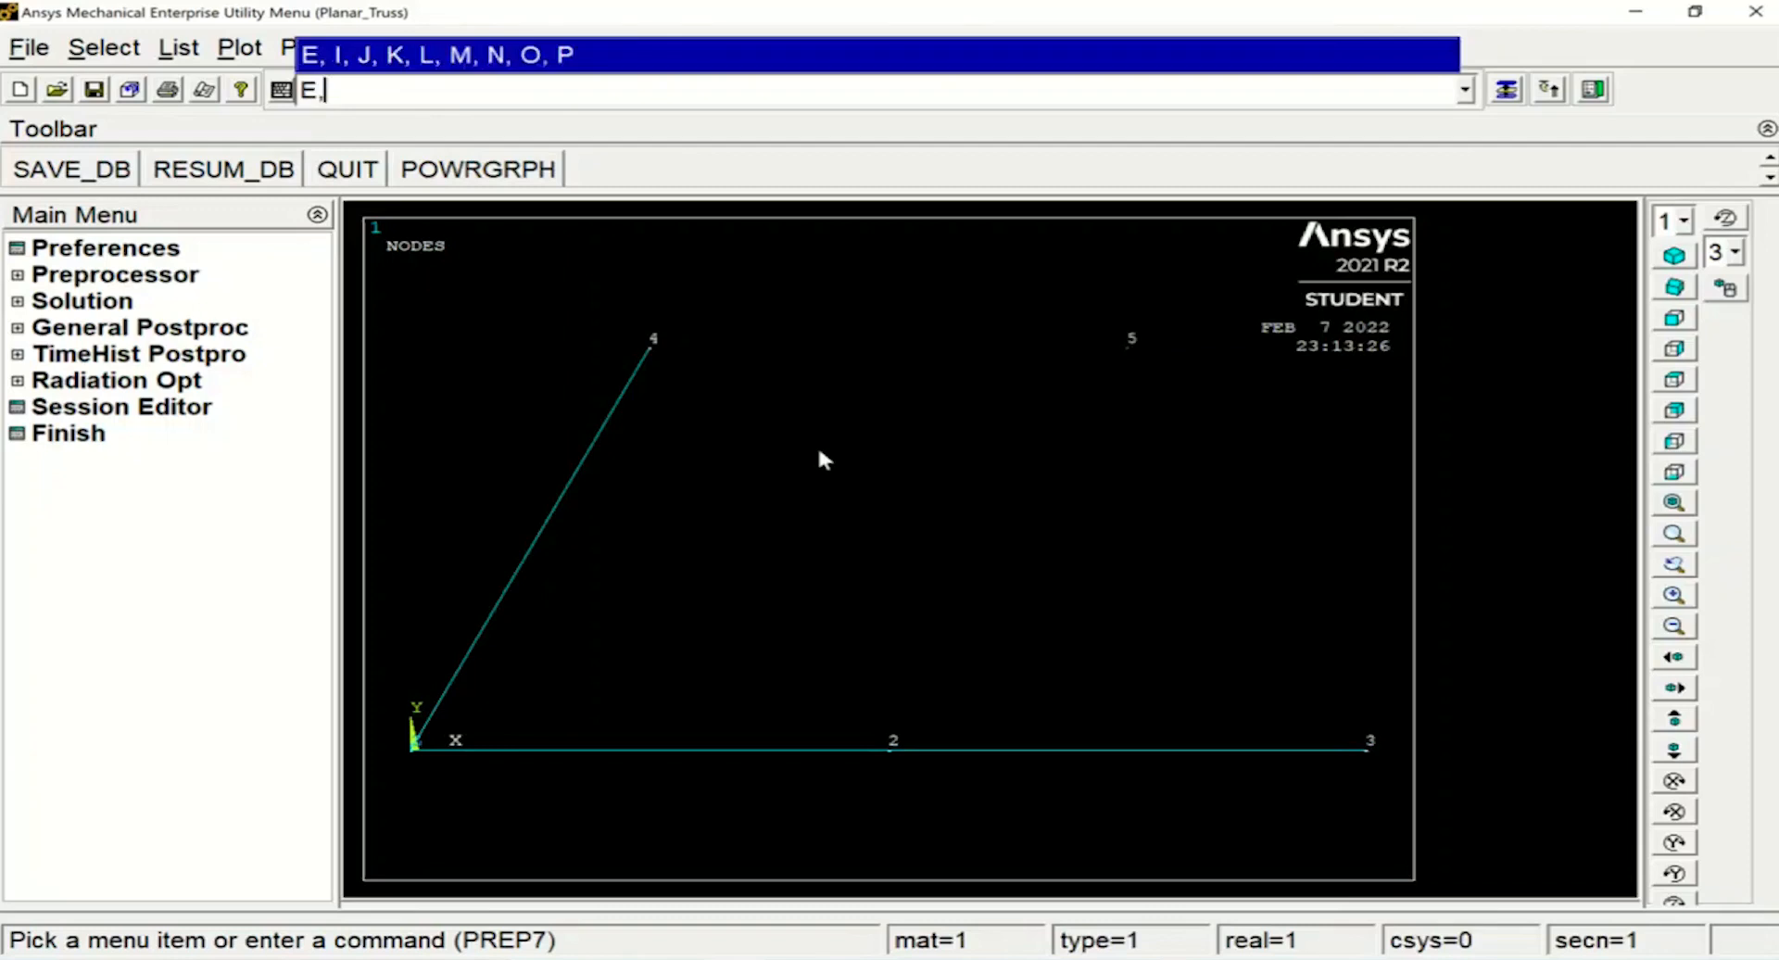
pyautogui.write('4,2')
pyautogui.press('Return')
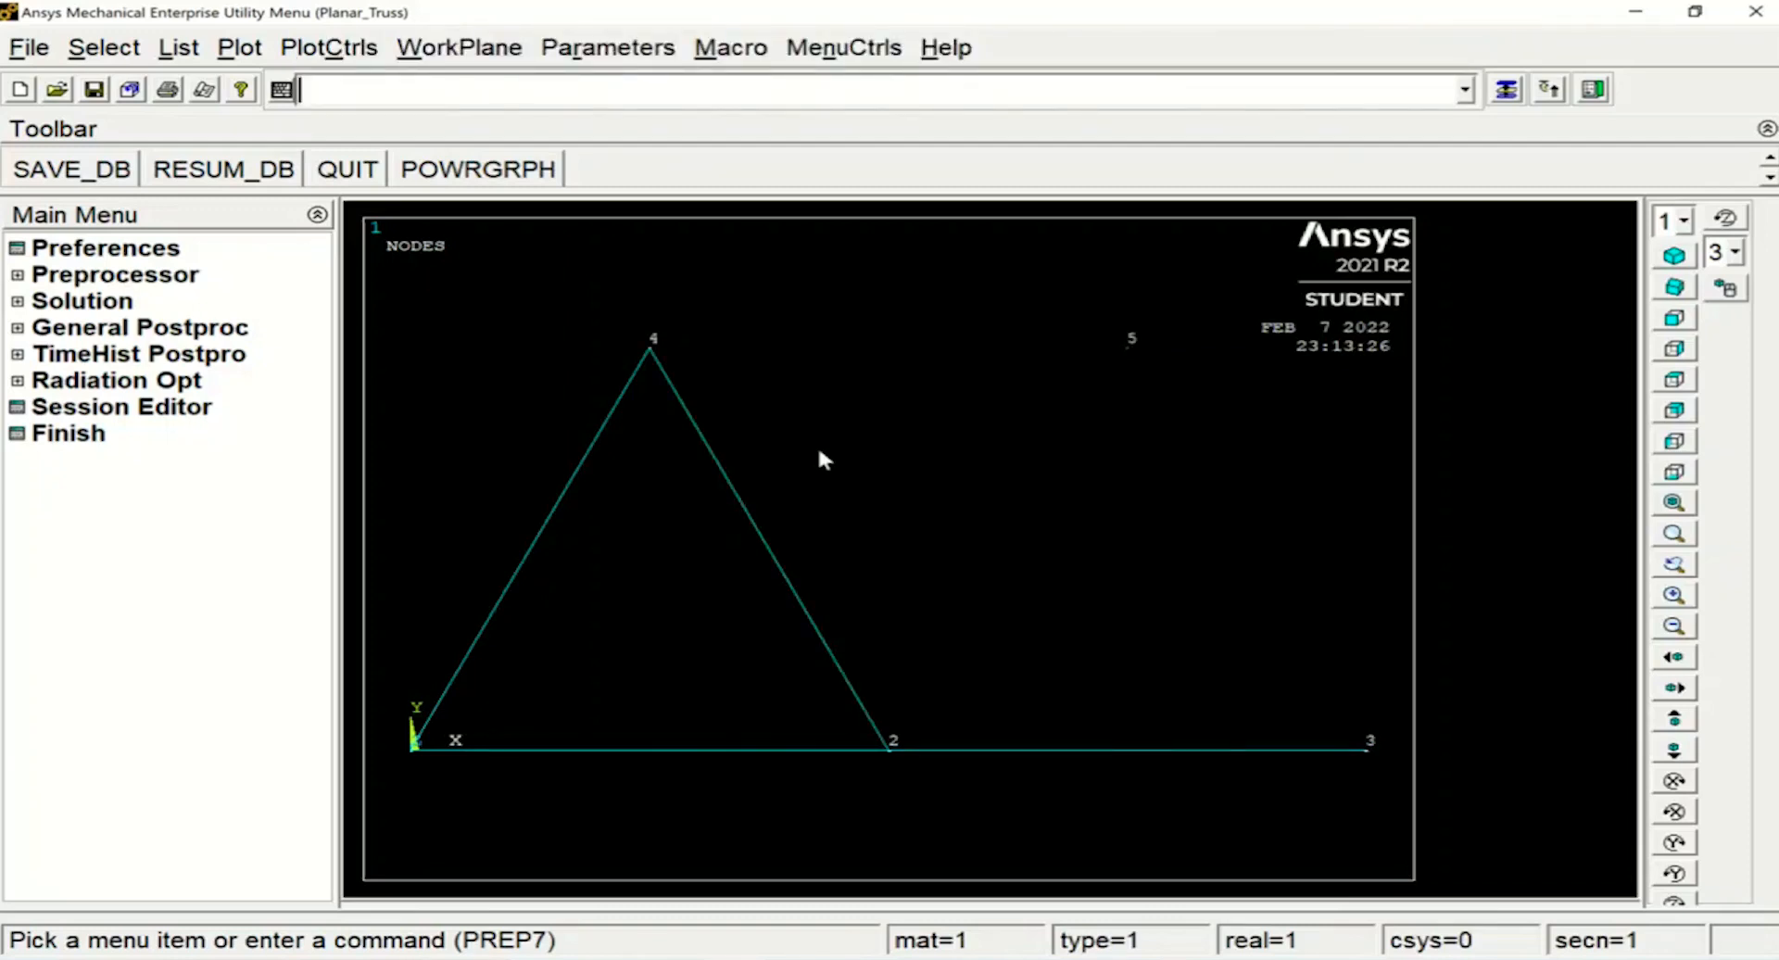
# Create the diagonal elements from node 2 to node 5 and from node 5 to node 3
pyautogui.write('E,2,5')
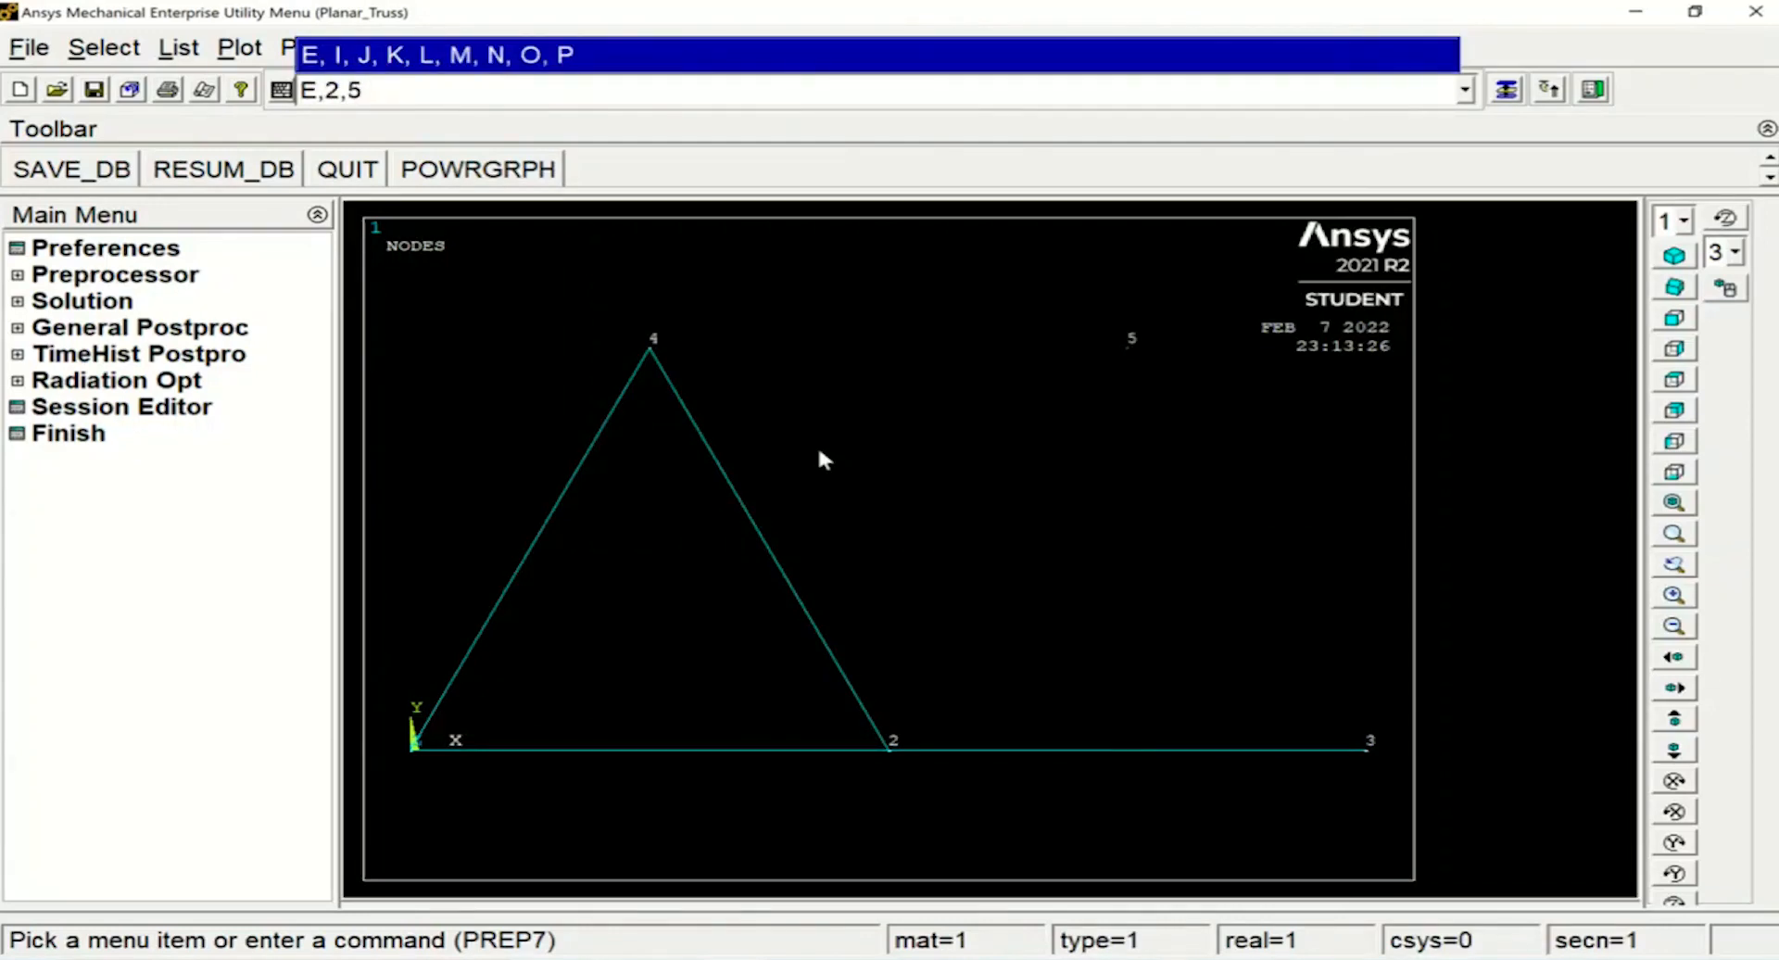
pyautogui.press('Return')
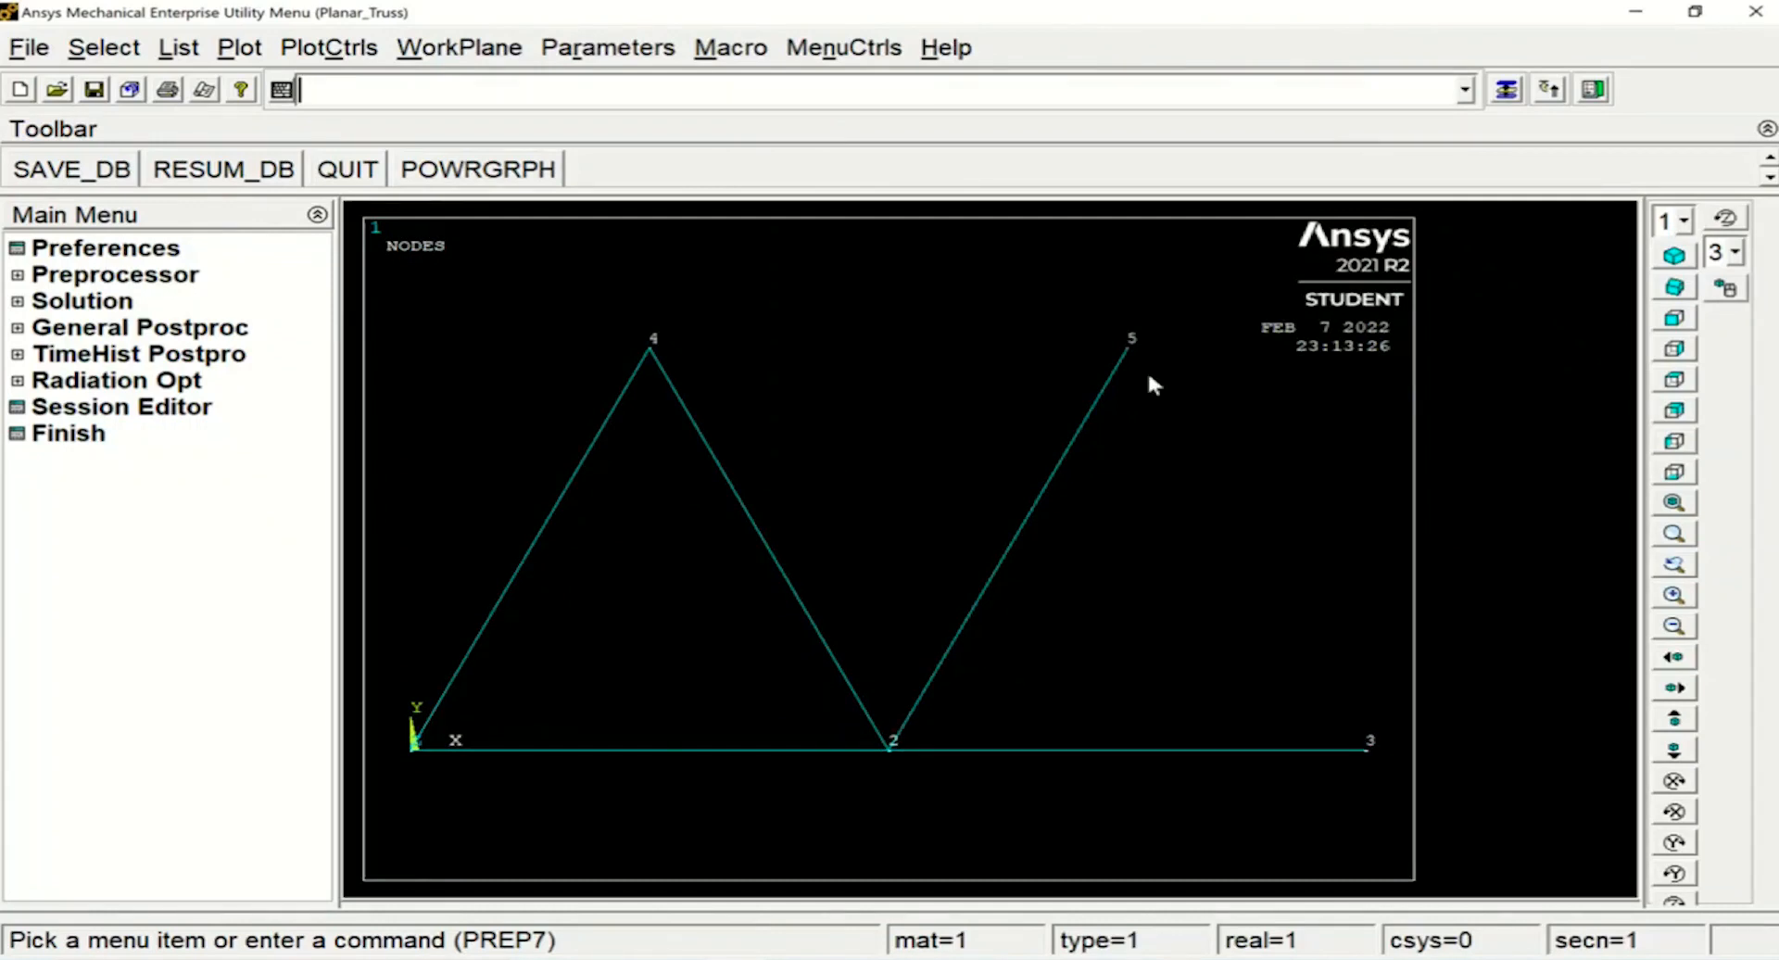
pyautogui.write('E,5,3')
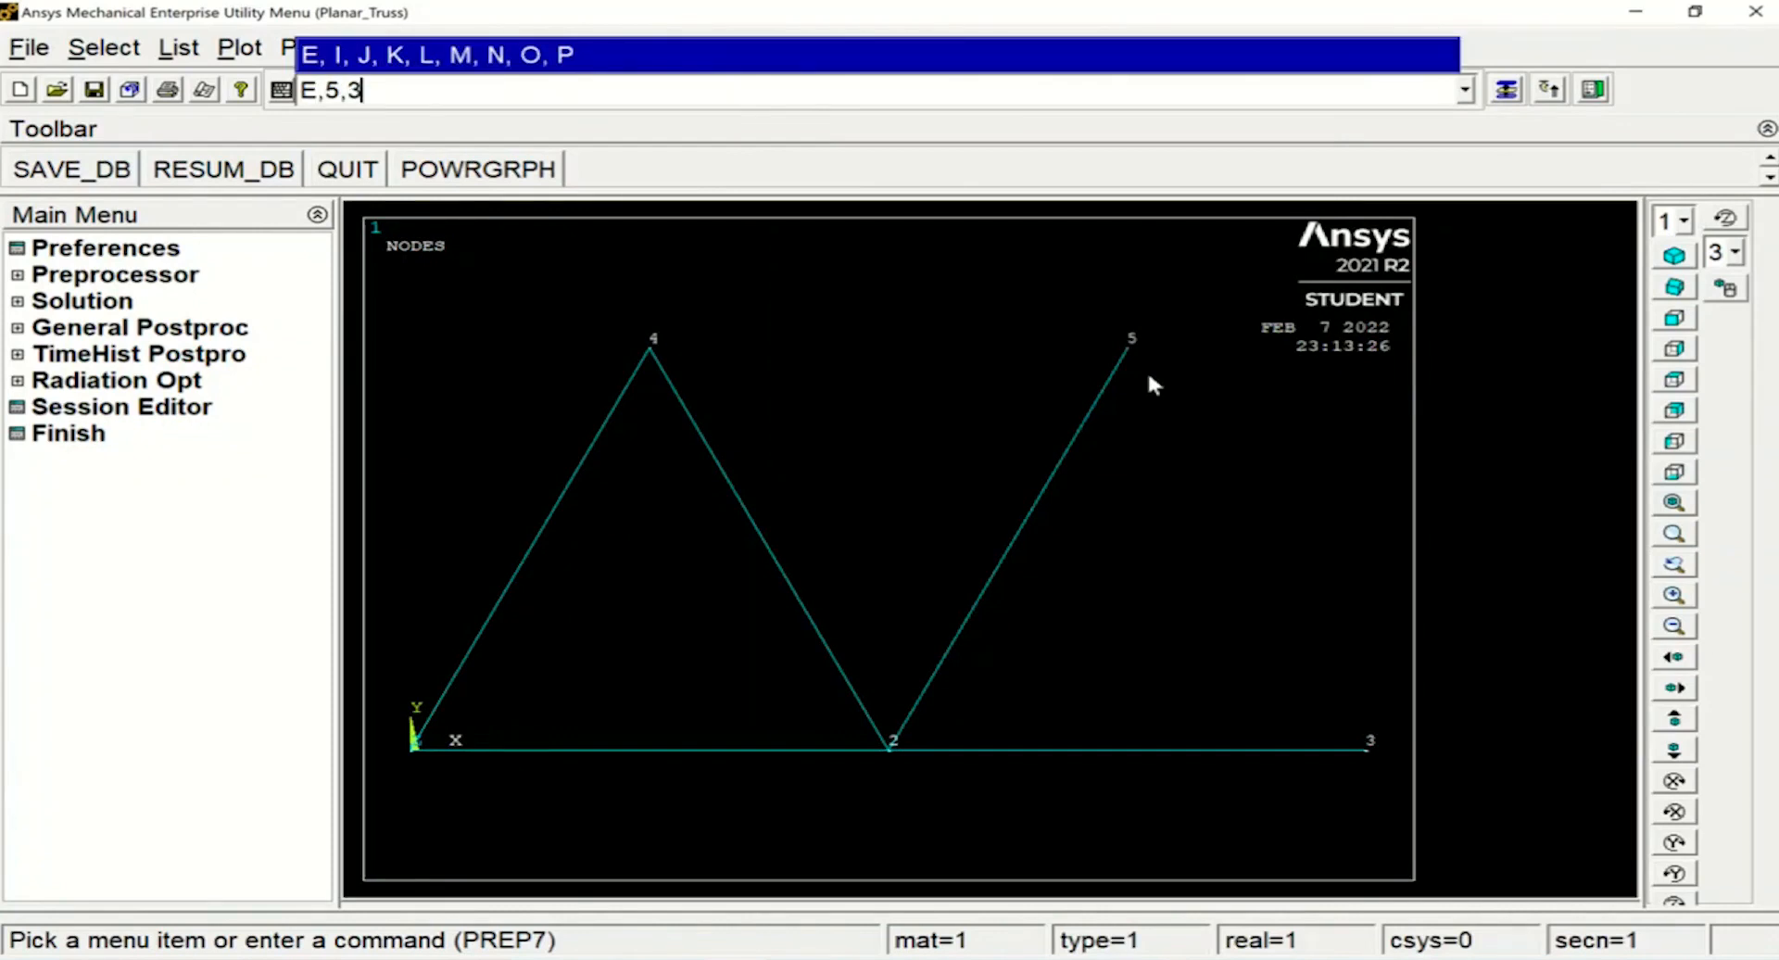
pyautogui.press('Return')
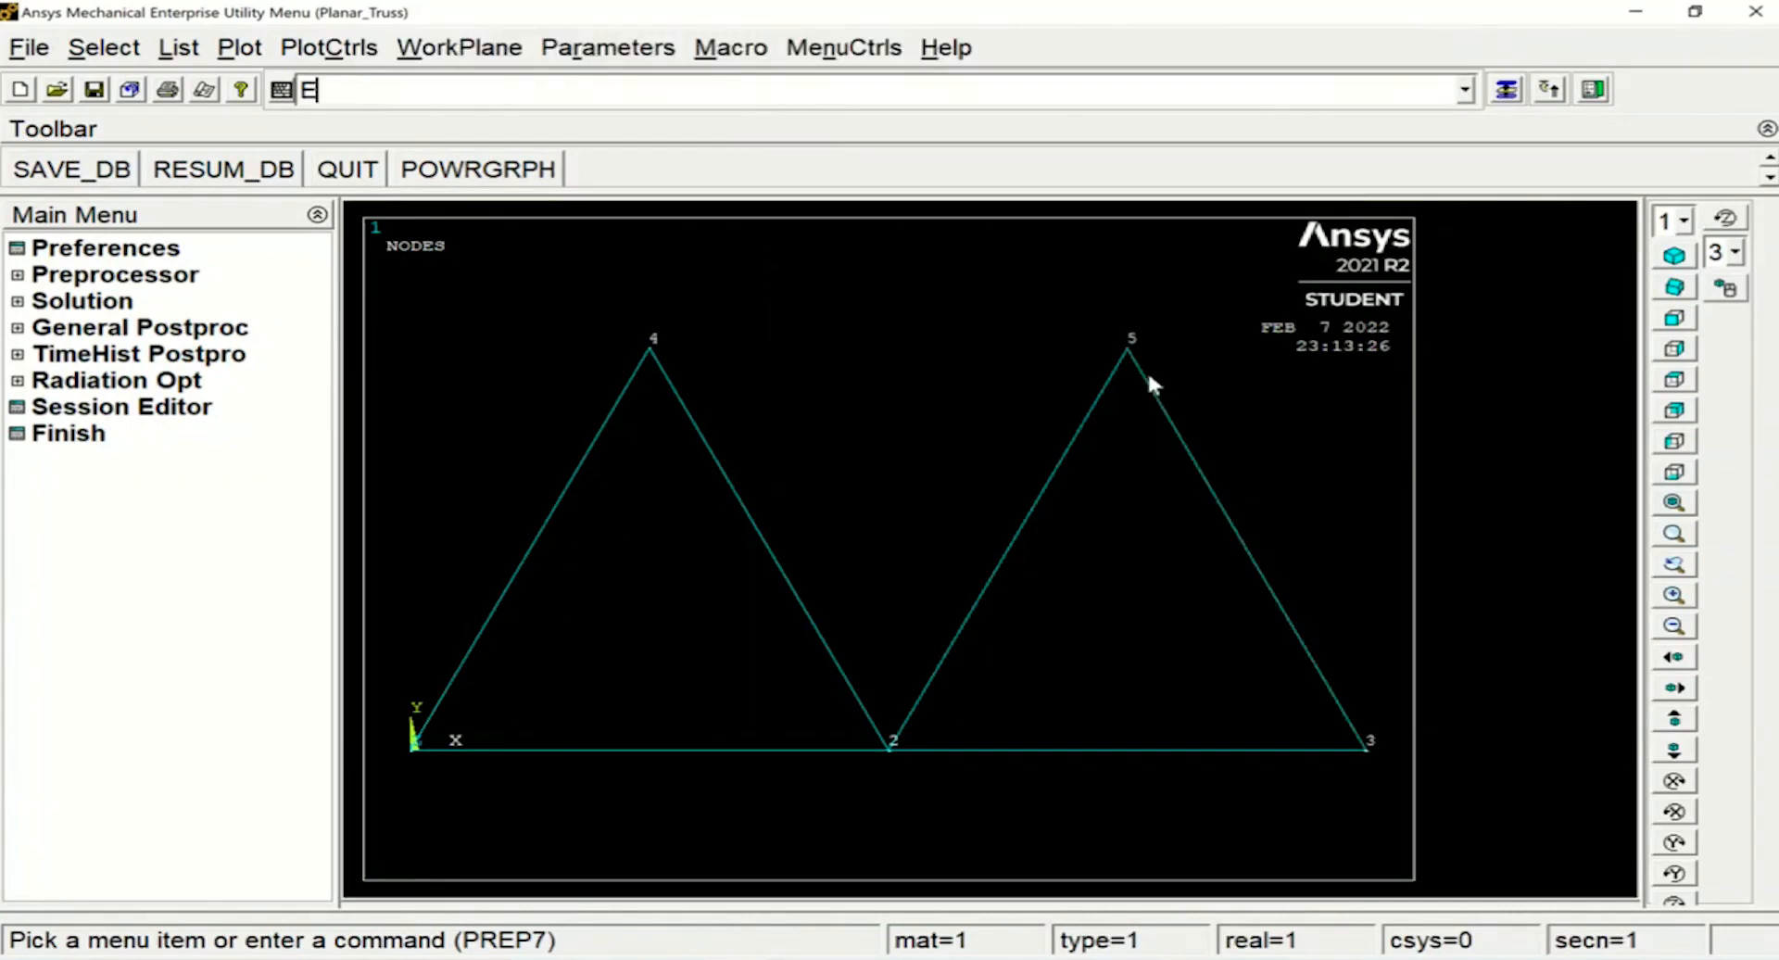
# Create the top chord element between nodes 4 and 5
pyautogui.write('E,')
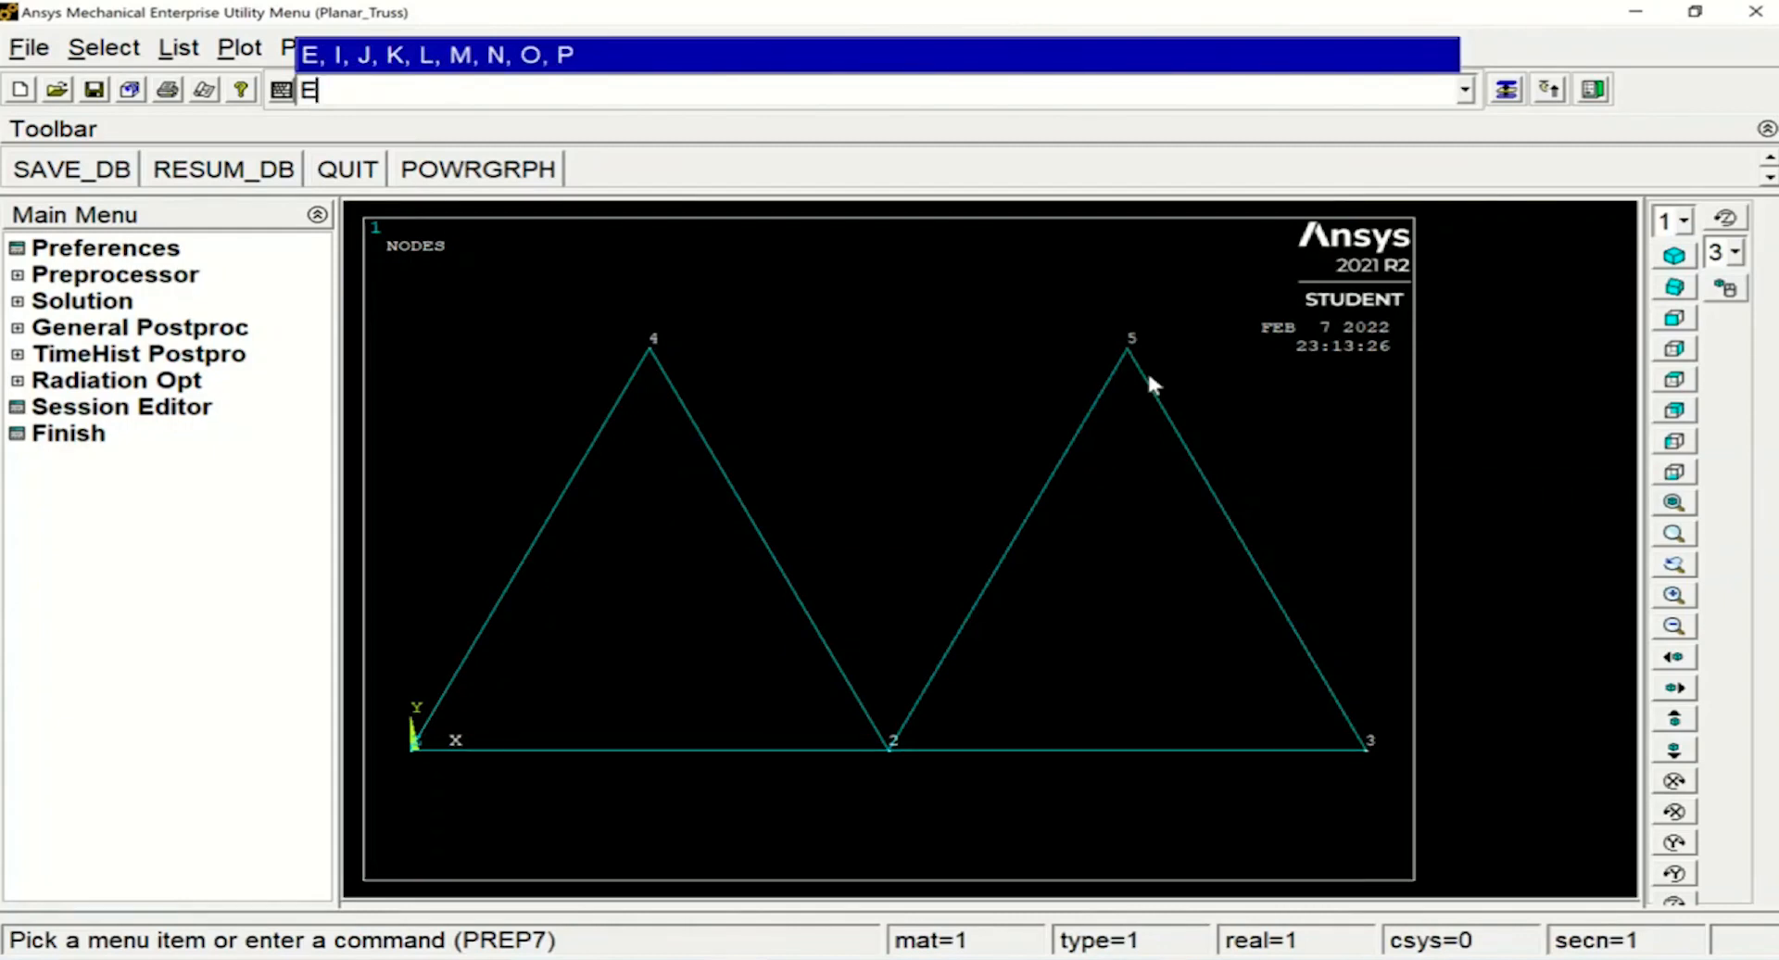
pyautogui.write('4,5')
pyautogui.press('Return')
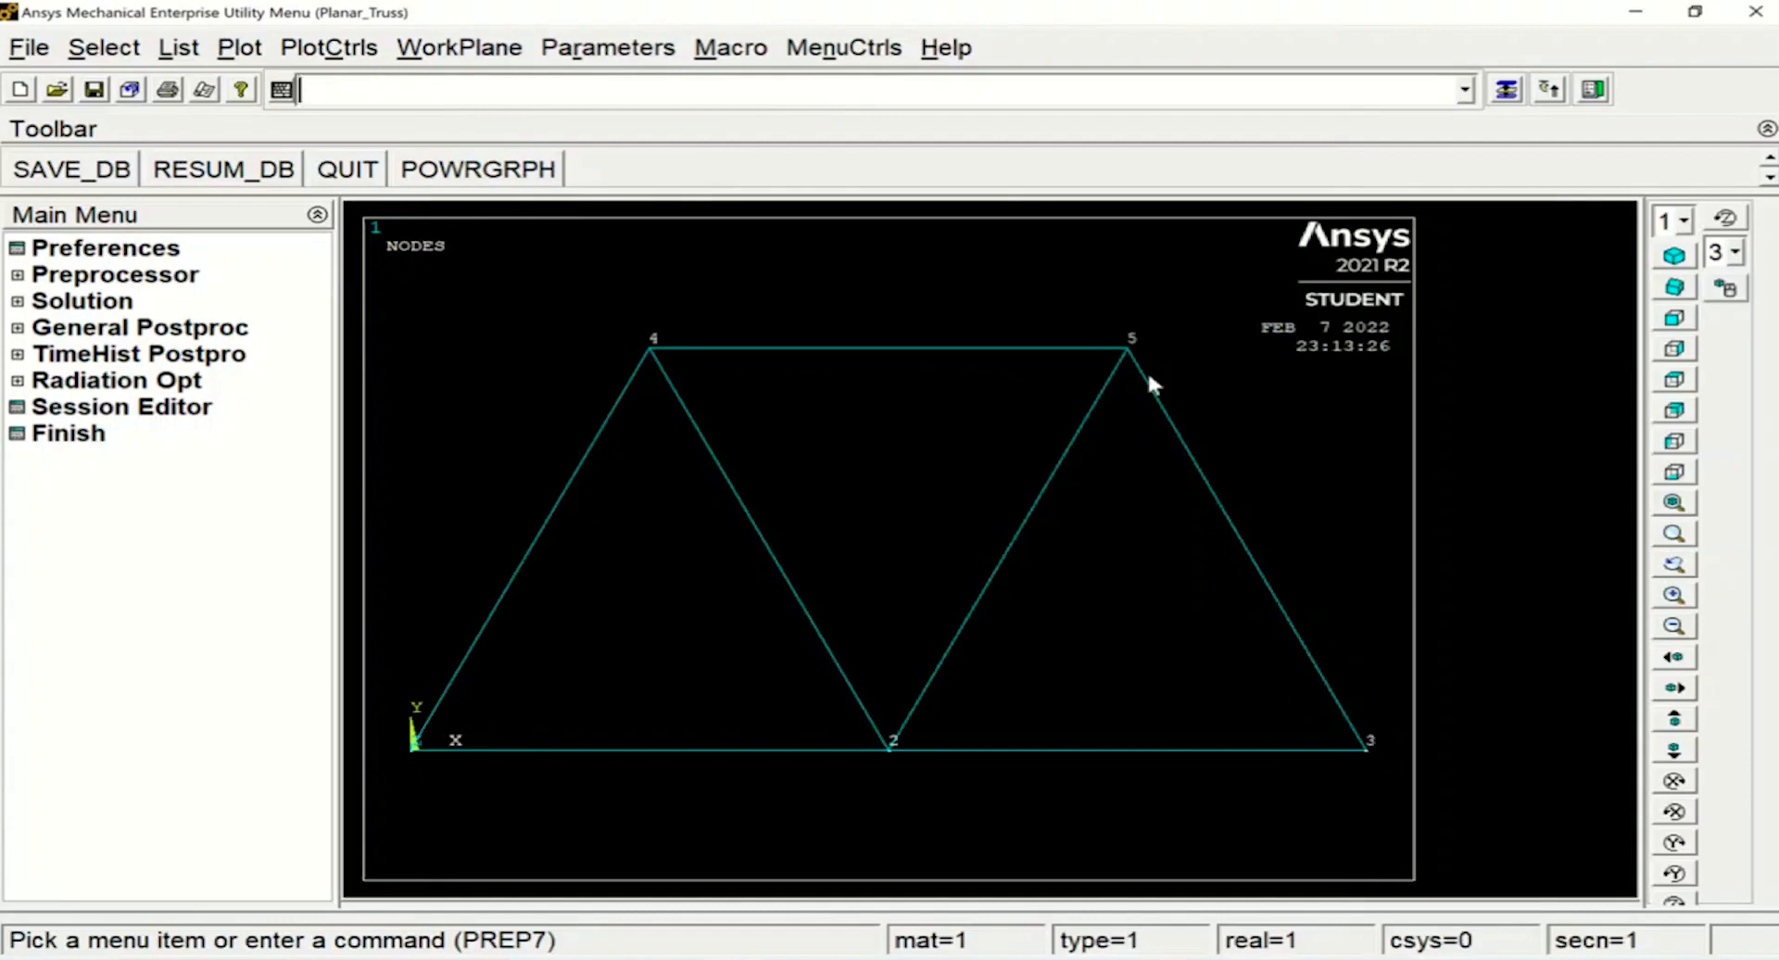
# Define the Young's modulus of material 1 as 1e8 with the MP,EX command
pyautogui.write('M')
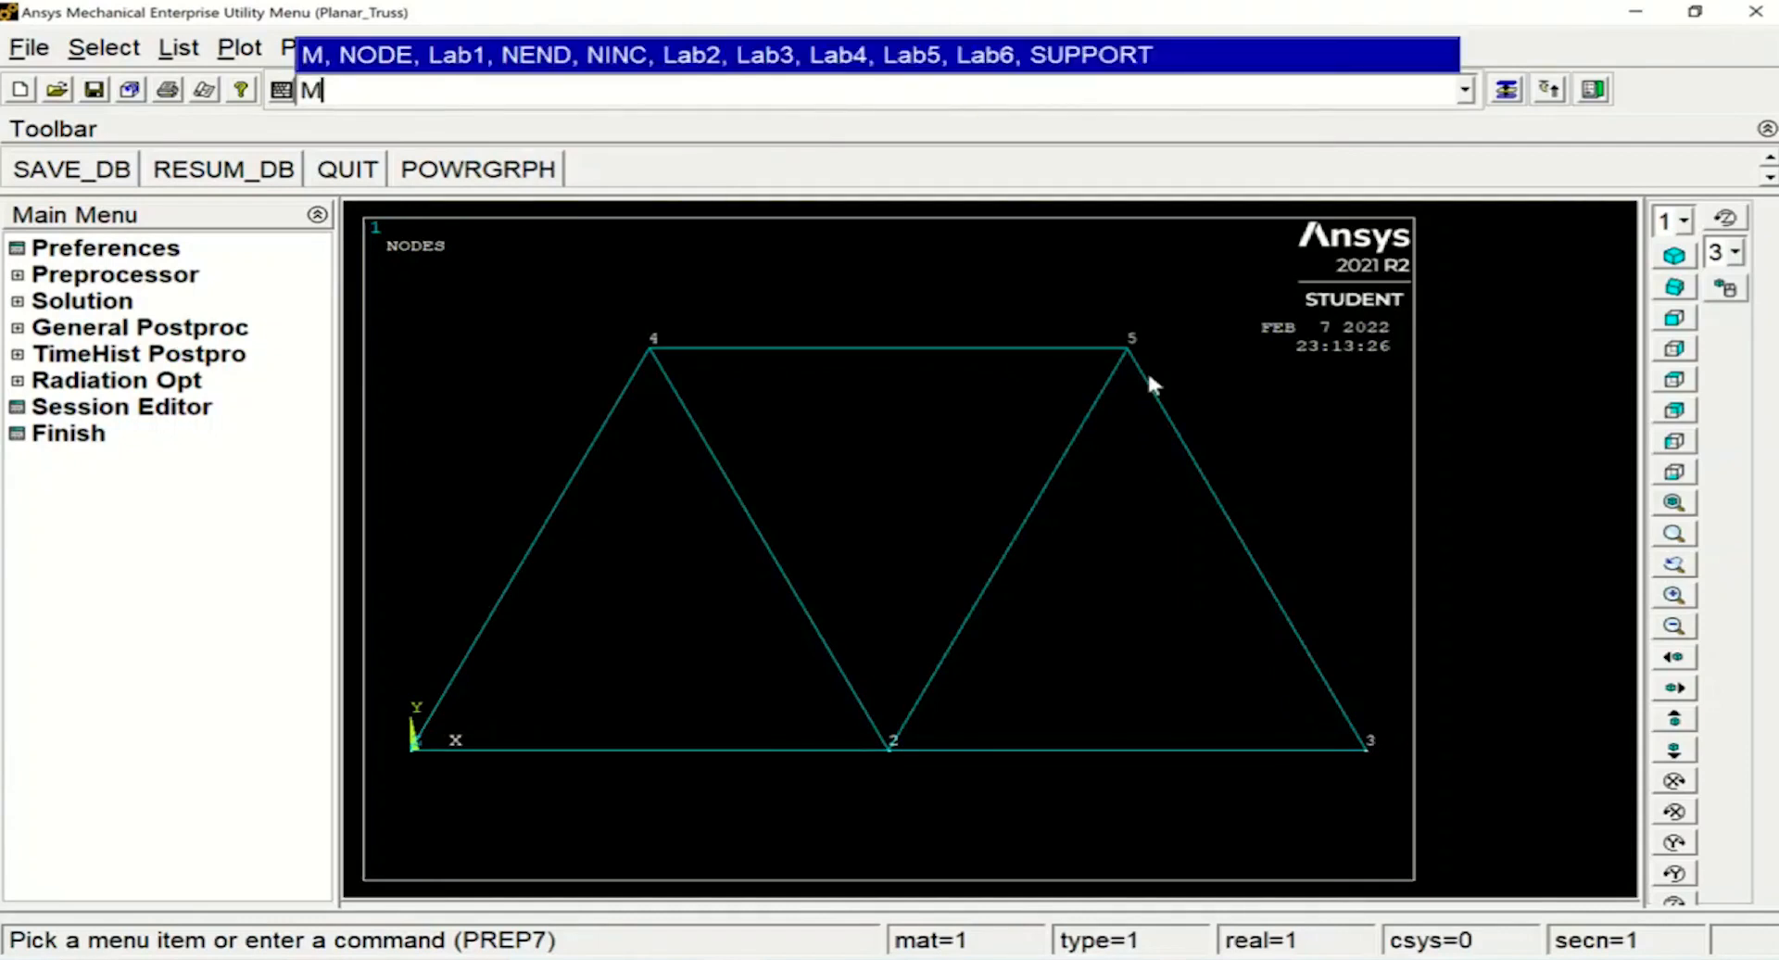
pyautogui.write('P')
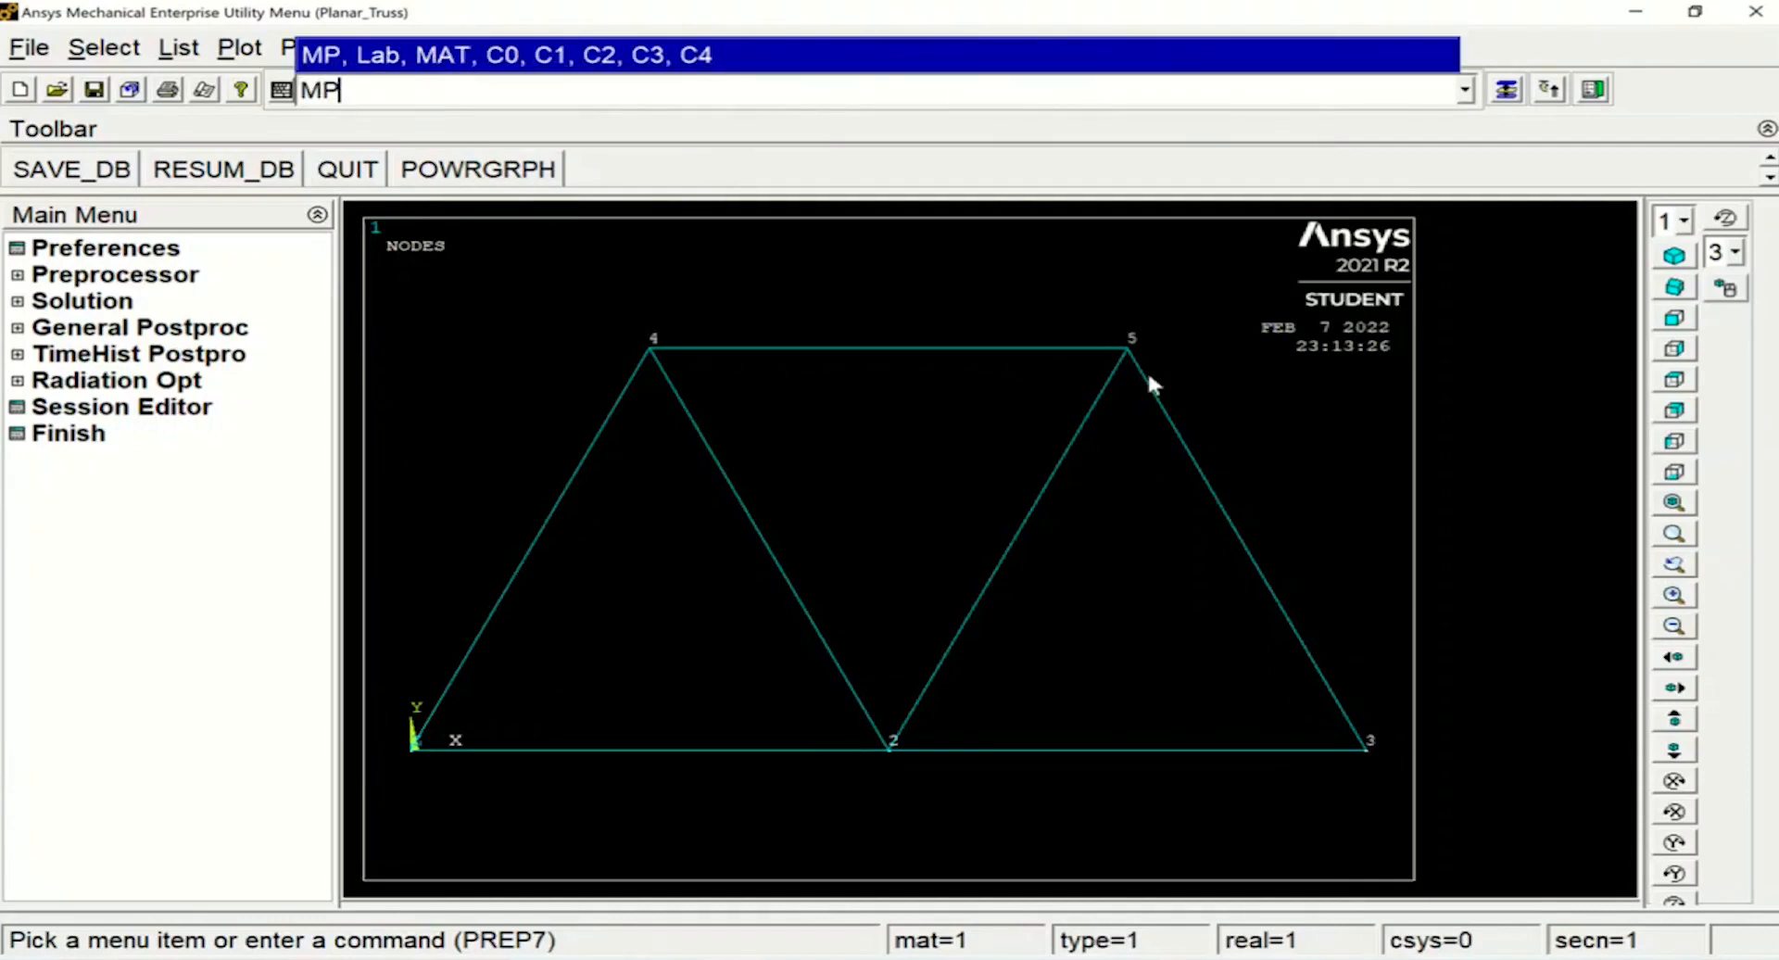
pyautogui.write(',EX,1e8')
pyautogui.click(391, 90)
pyautogui.write('1,')
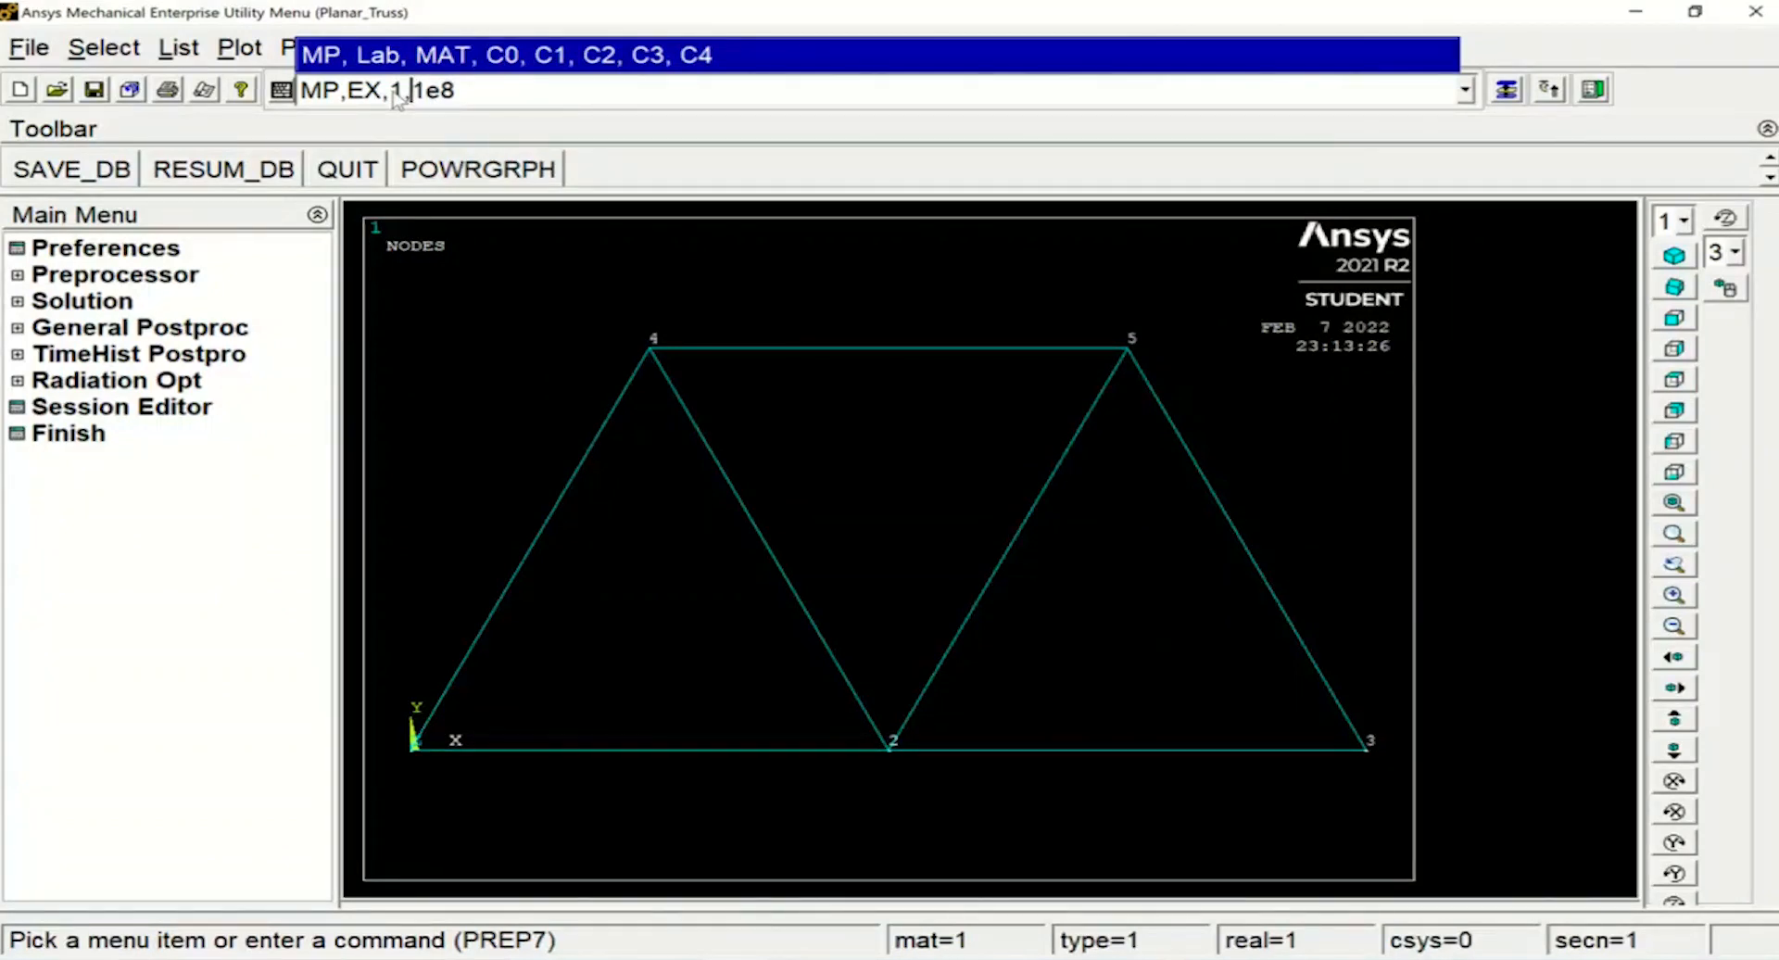
pyautogui.press('Return')
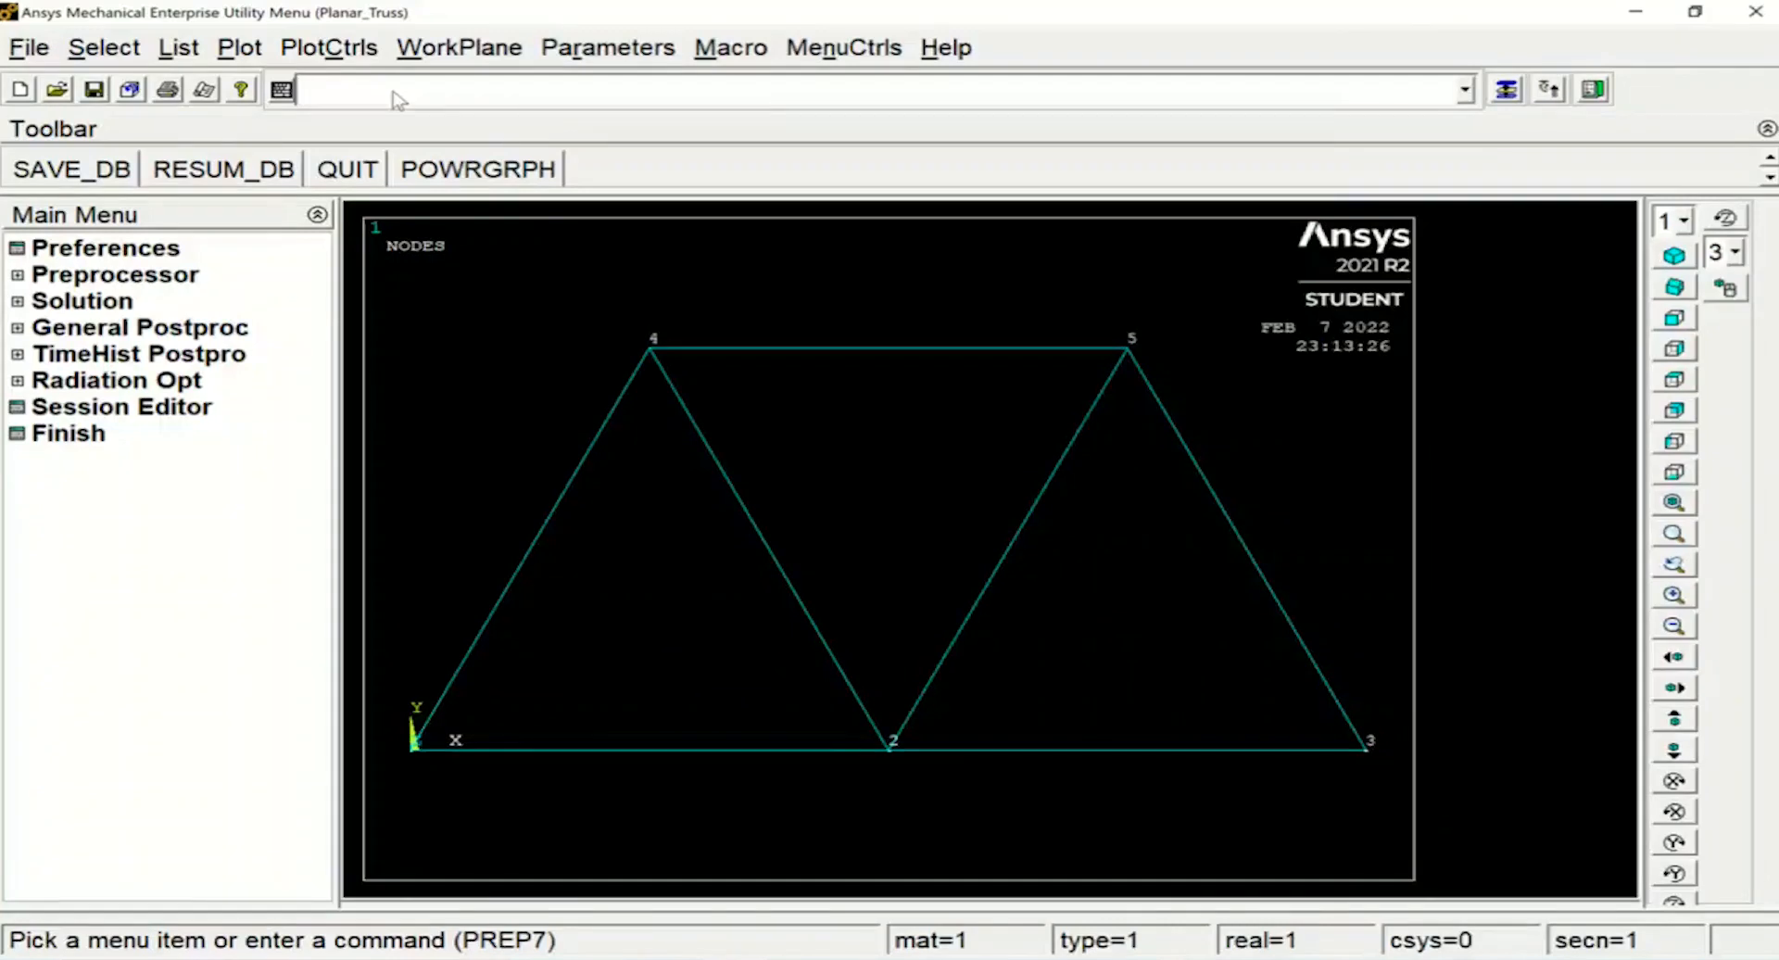
# Define the Poisson's ratio (PRXY) of material 1 as 0.3 with the MP command
pyautogui.write('M')
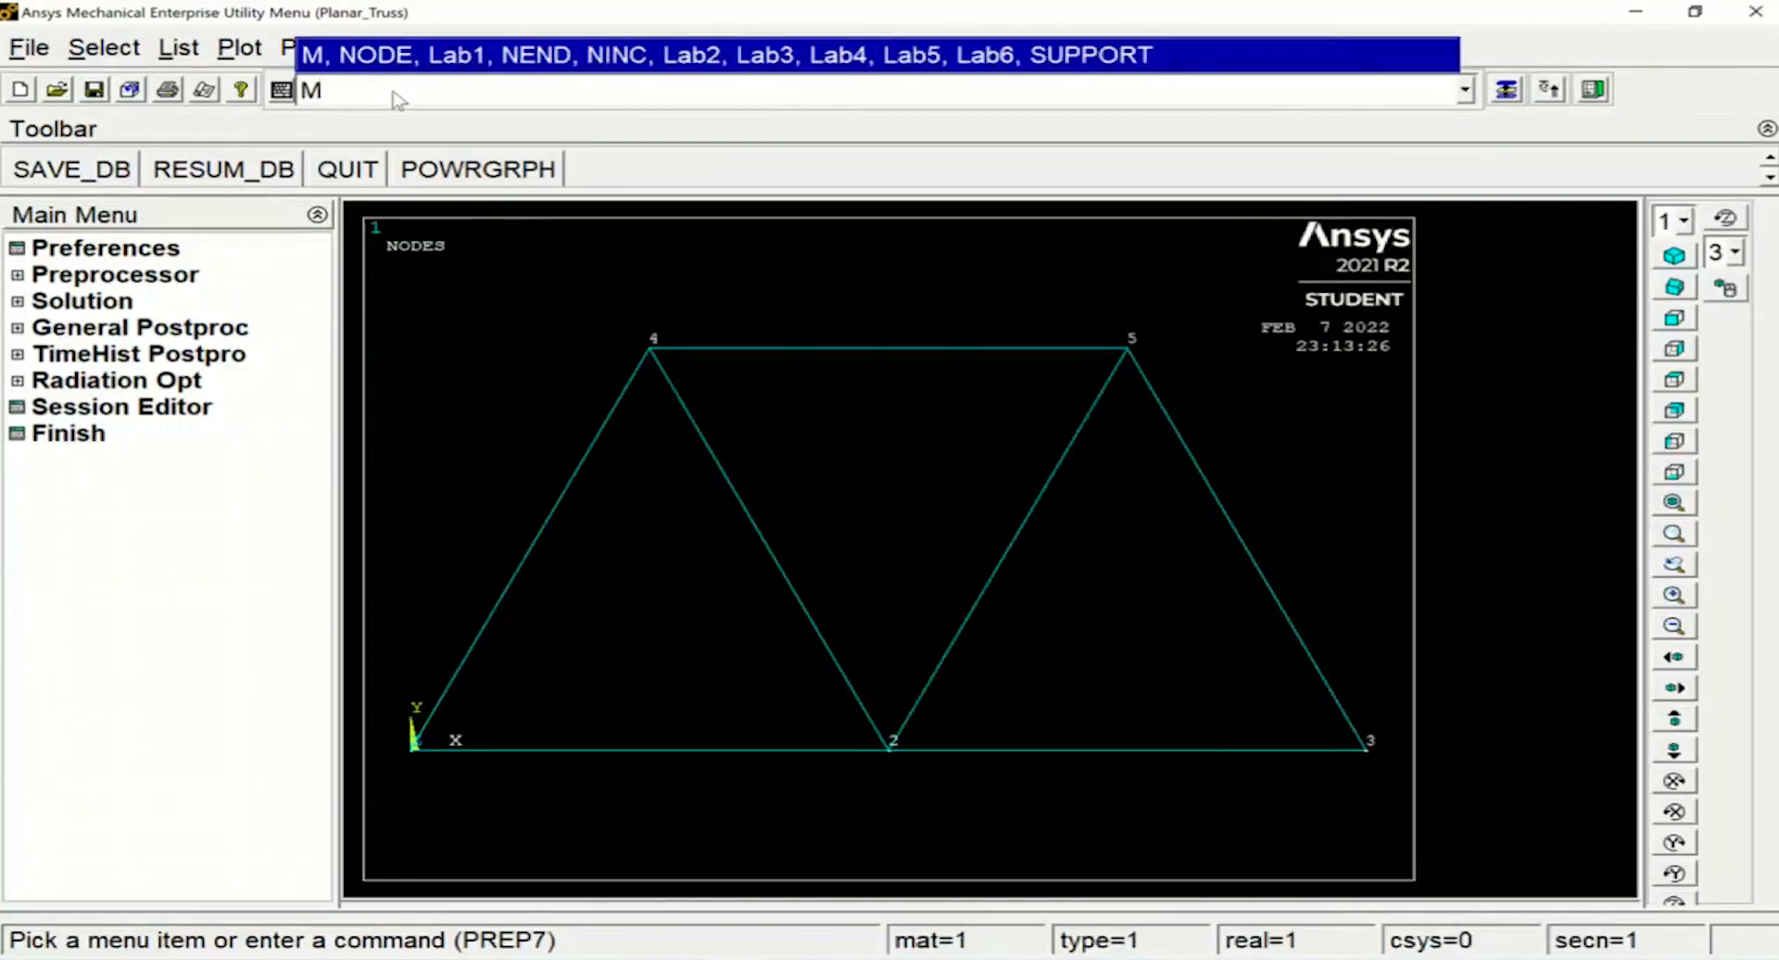
pyautogui.write('P,PRXY')
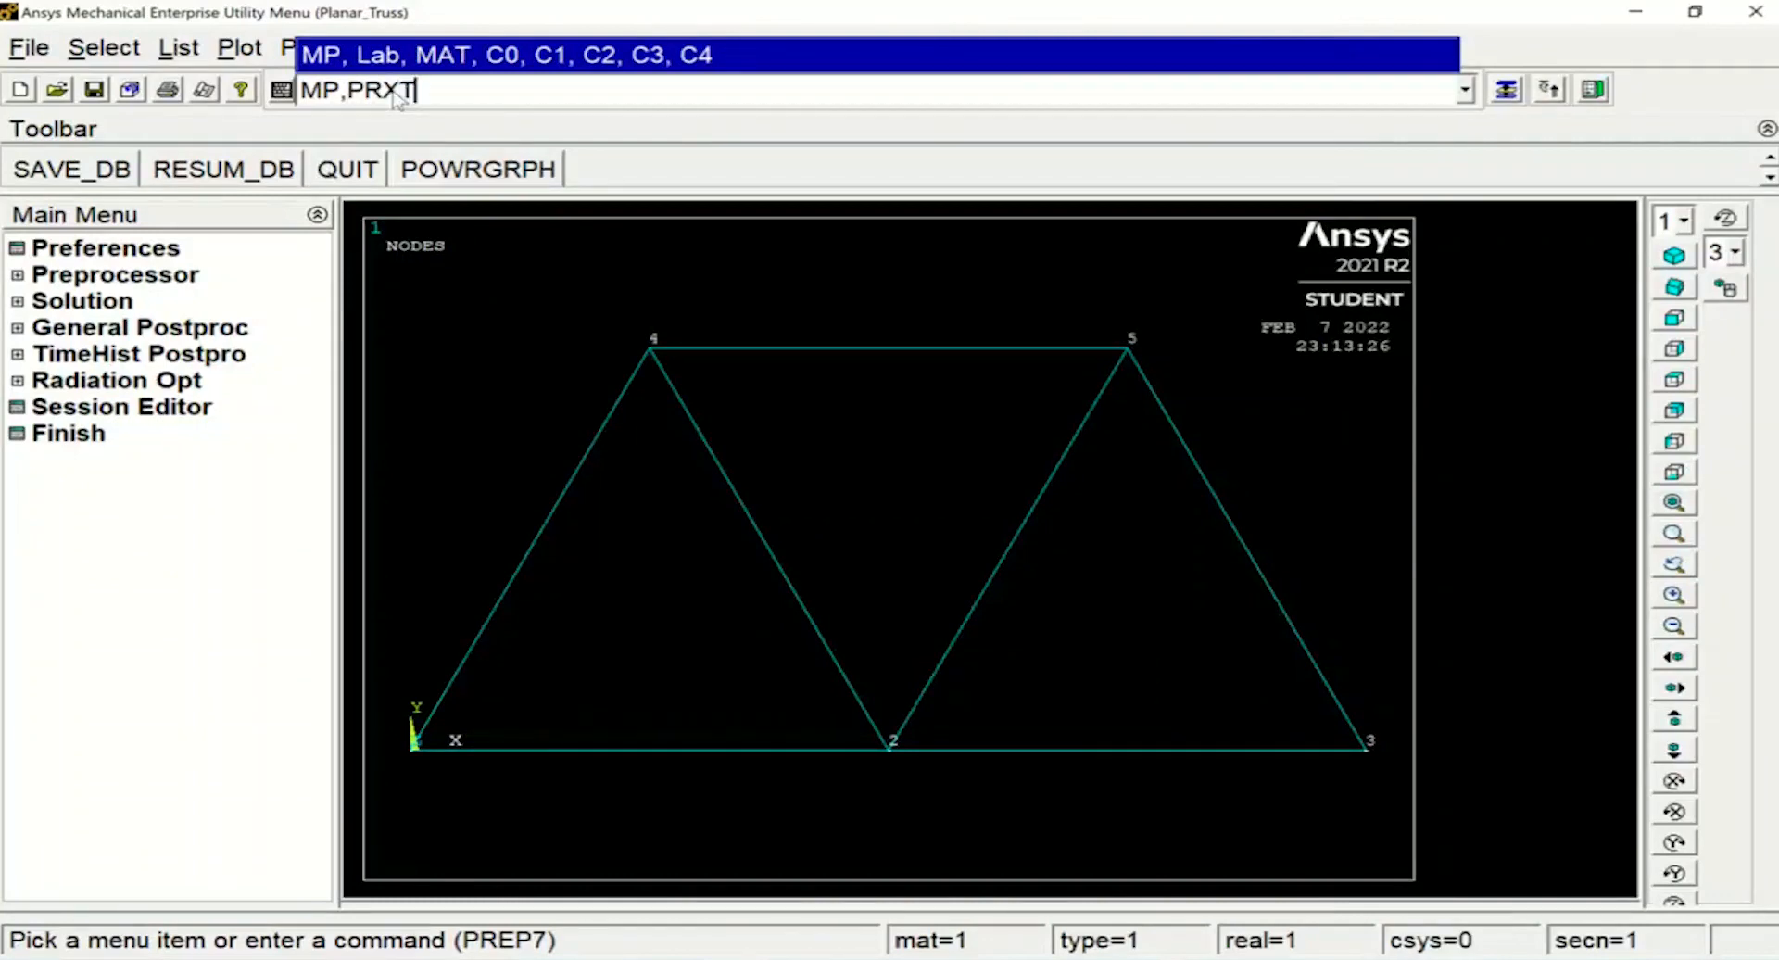
pyautogui.write(',1,0.3')
pyautogui.press('Return')
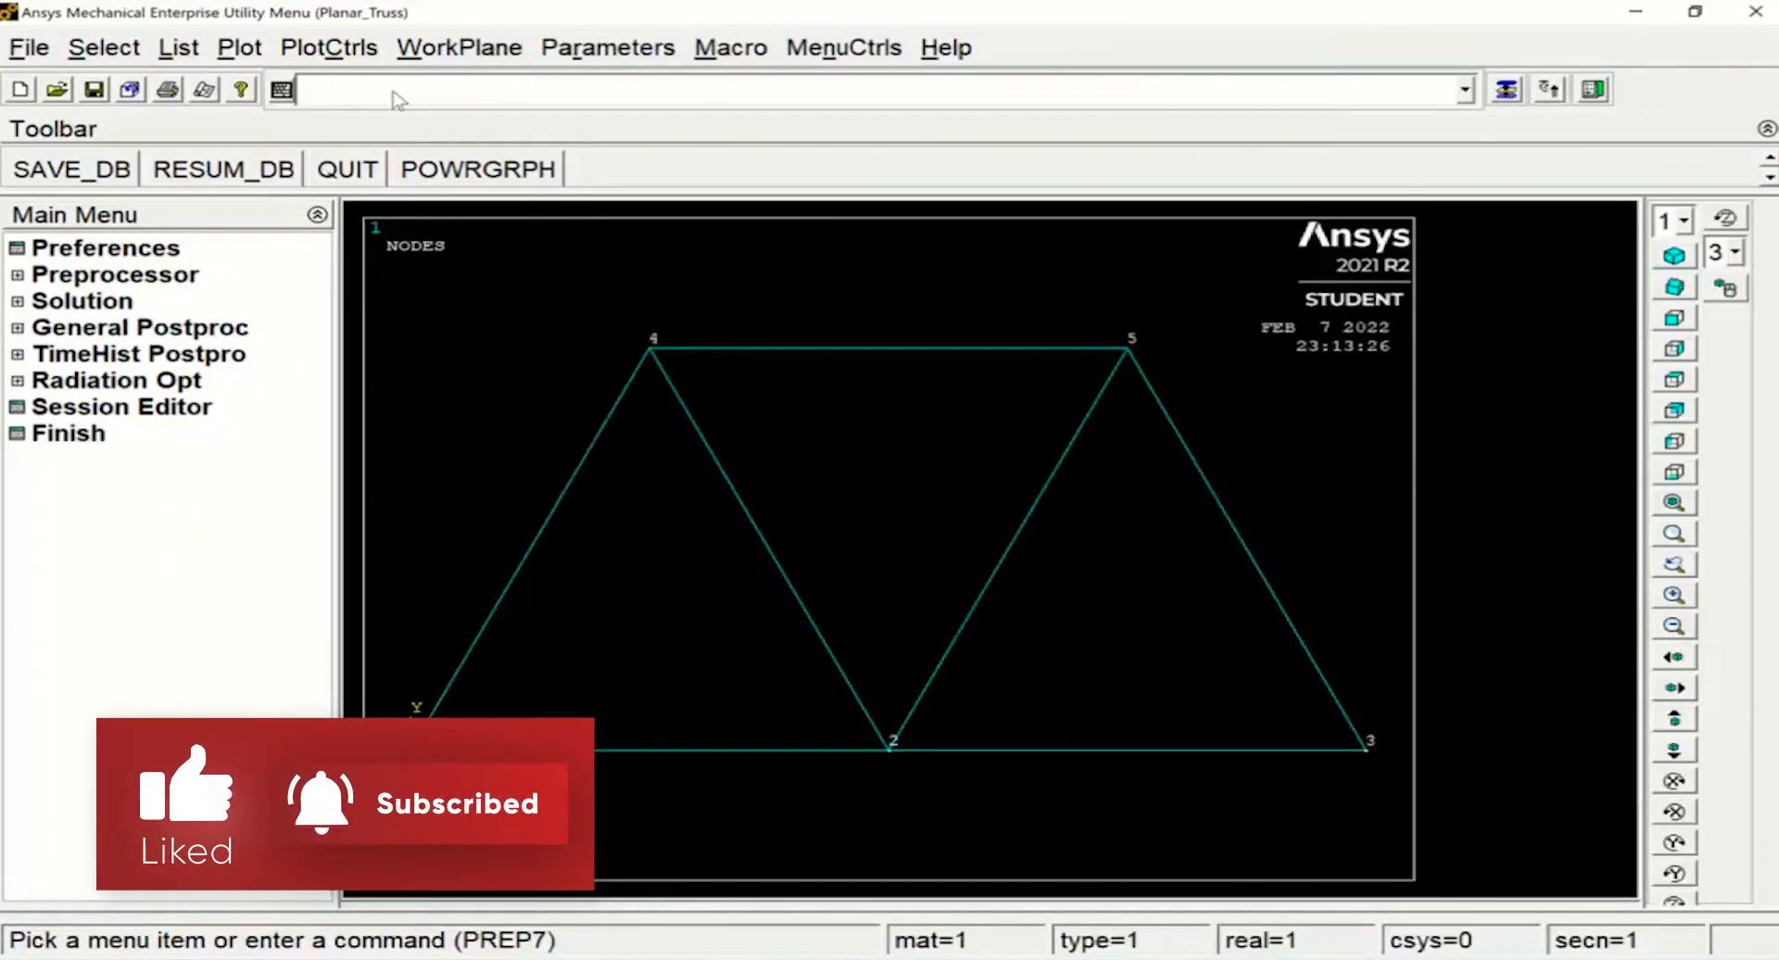
# Enter the solution processor with the /SOLU command
pyautogui.write('/')
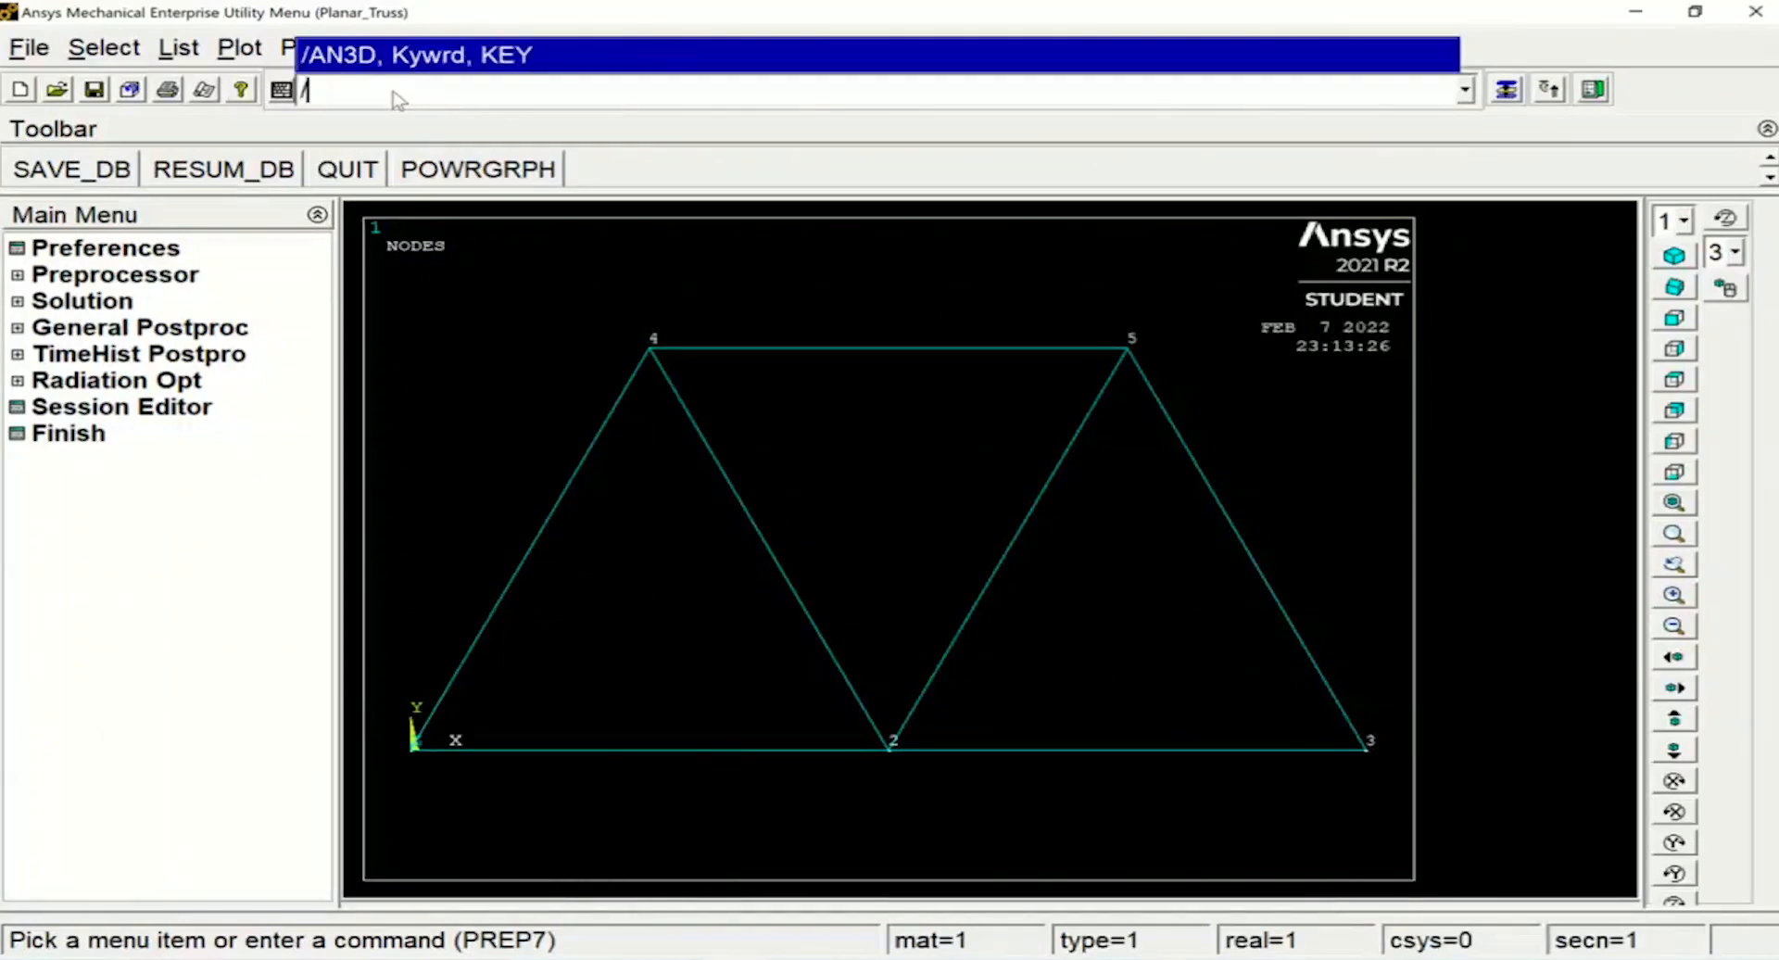
pyautogui.write('SOLU')
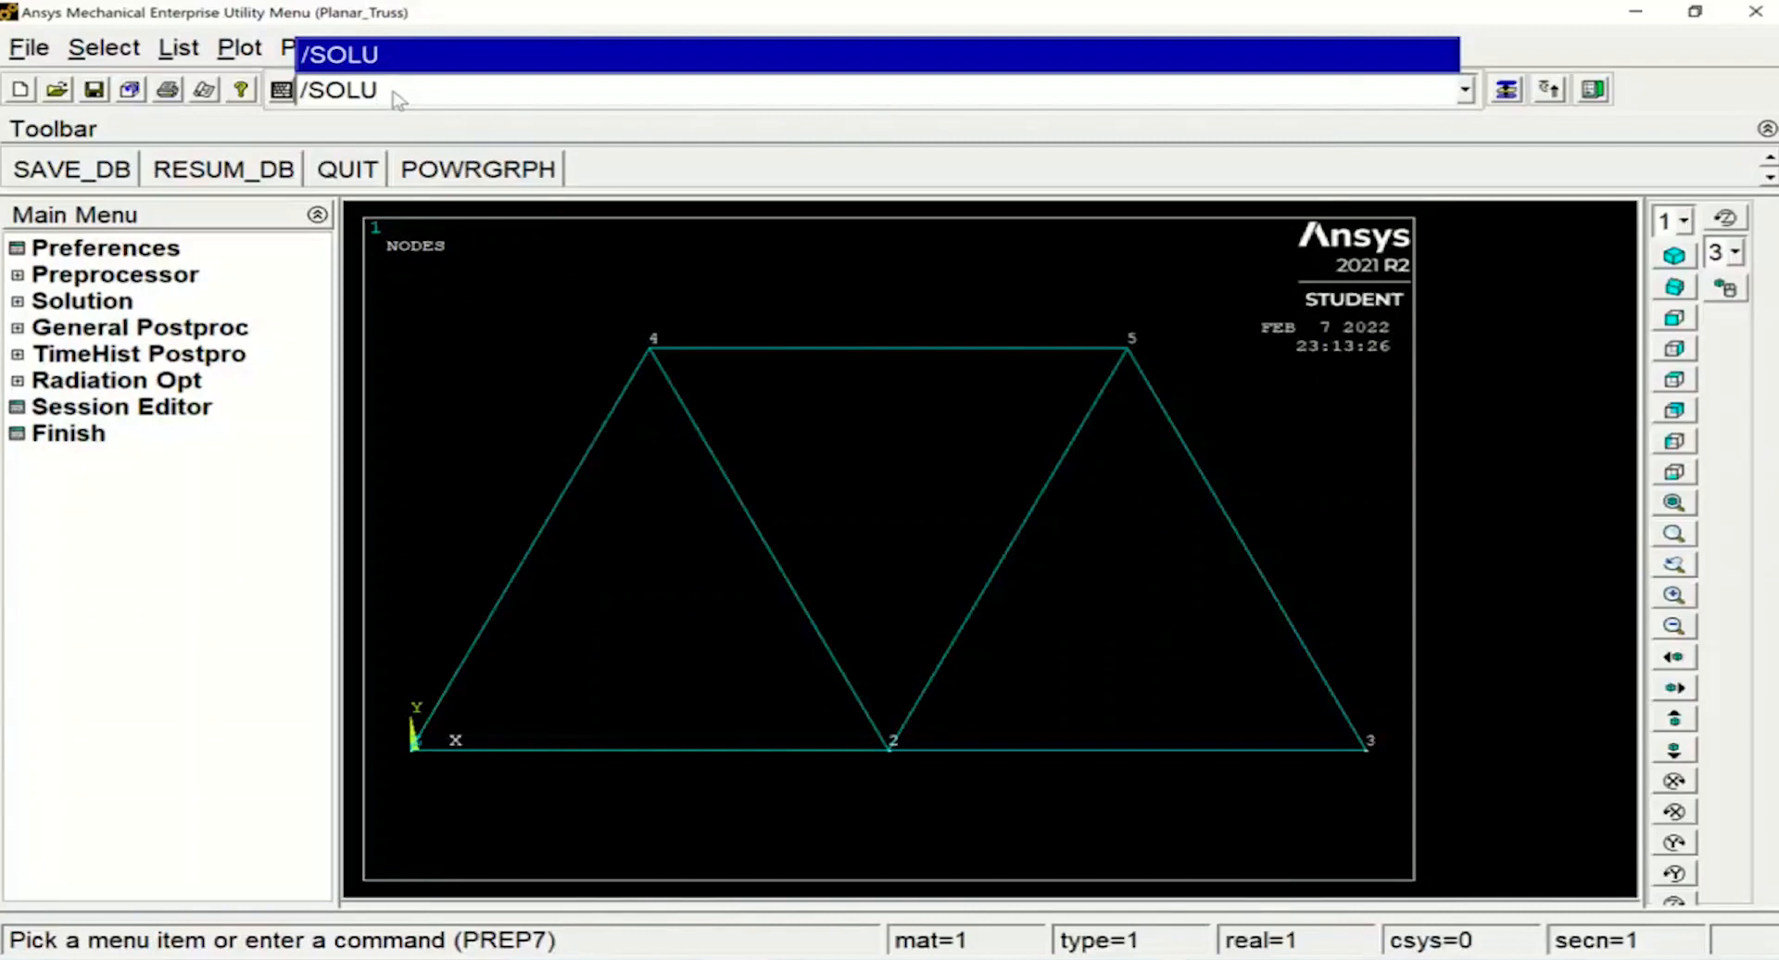
pyautogui.press('Return')
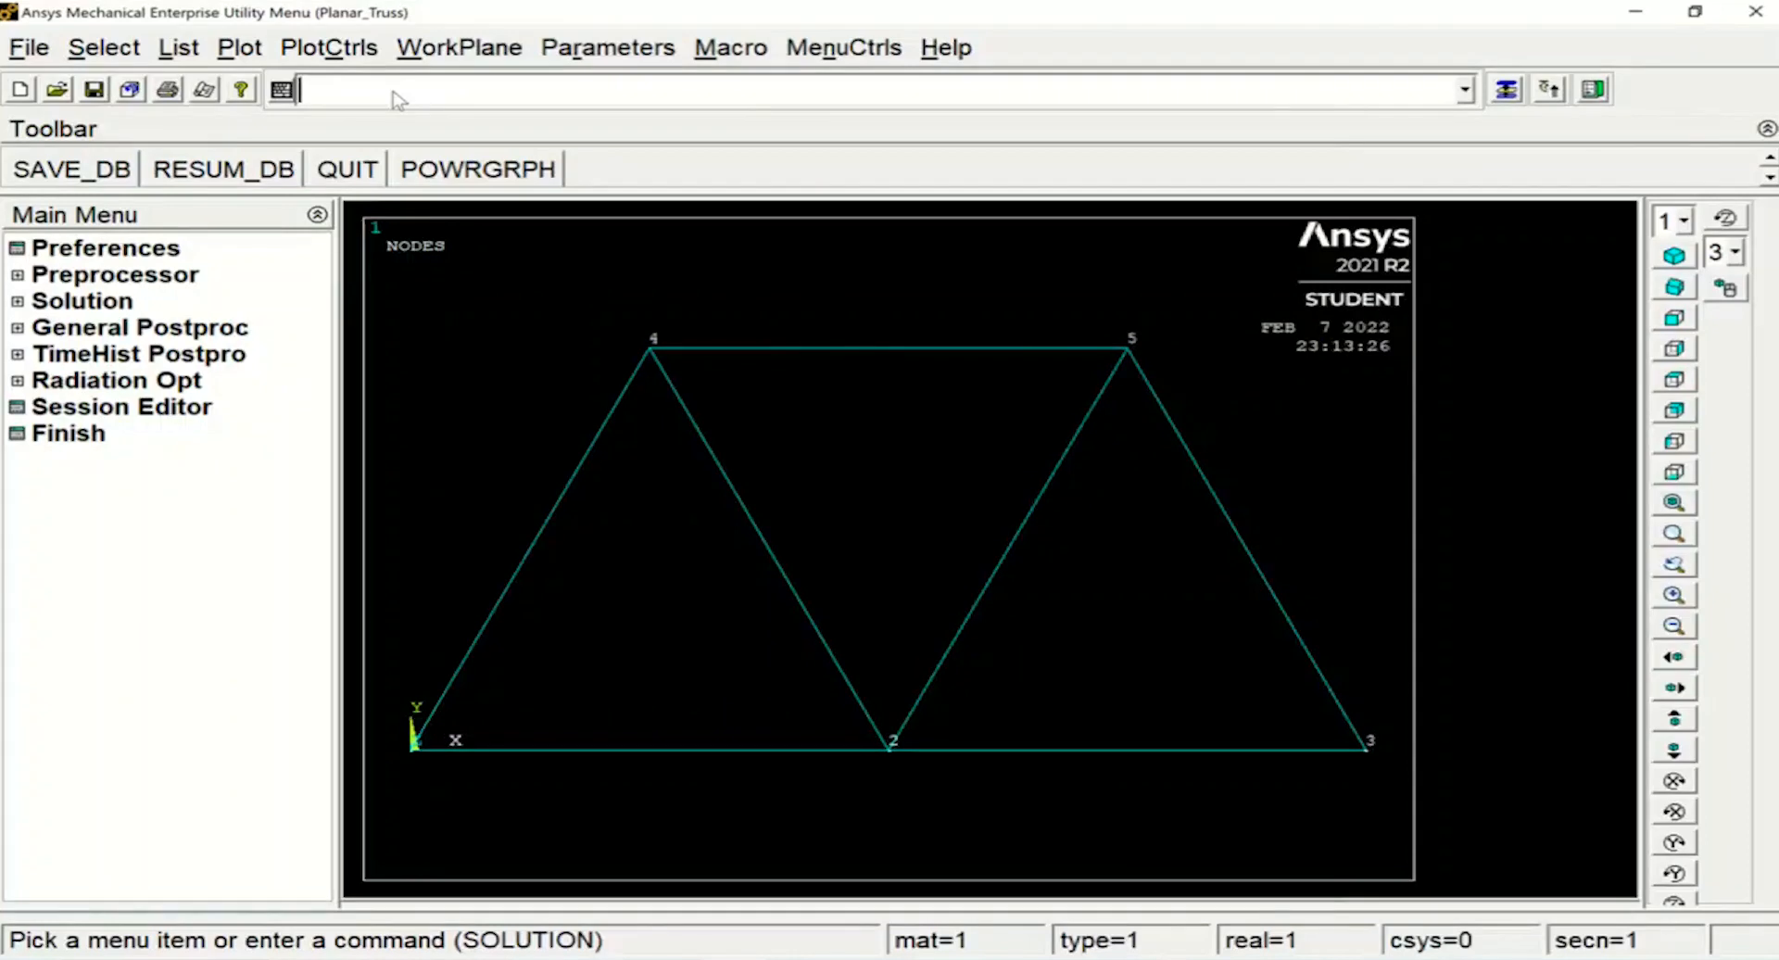
# Pin node 1 by constraining UX and UY to 0 in a single D command
pyautogui.write('D,')
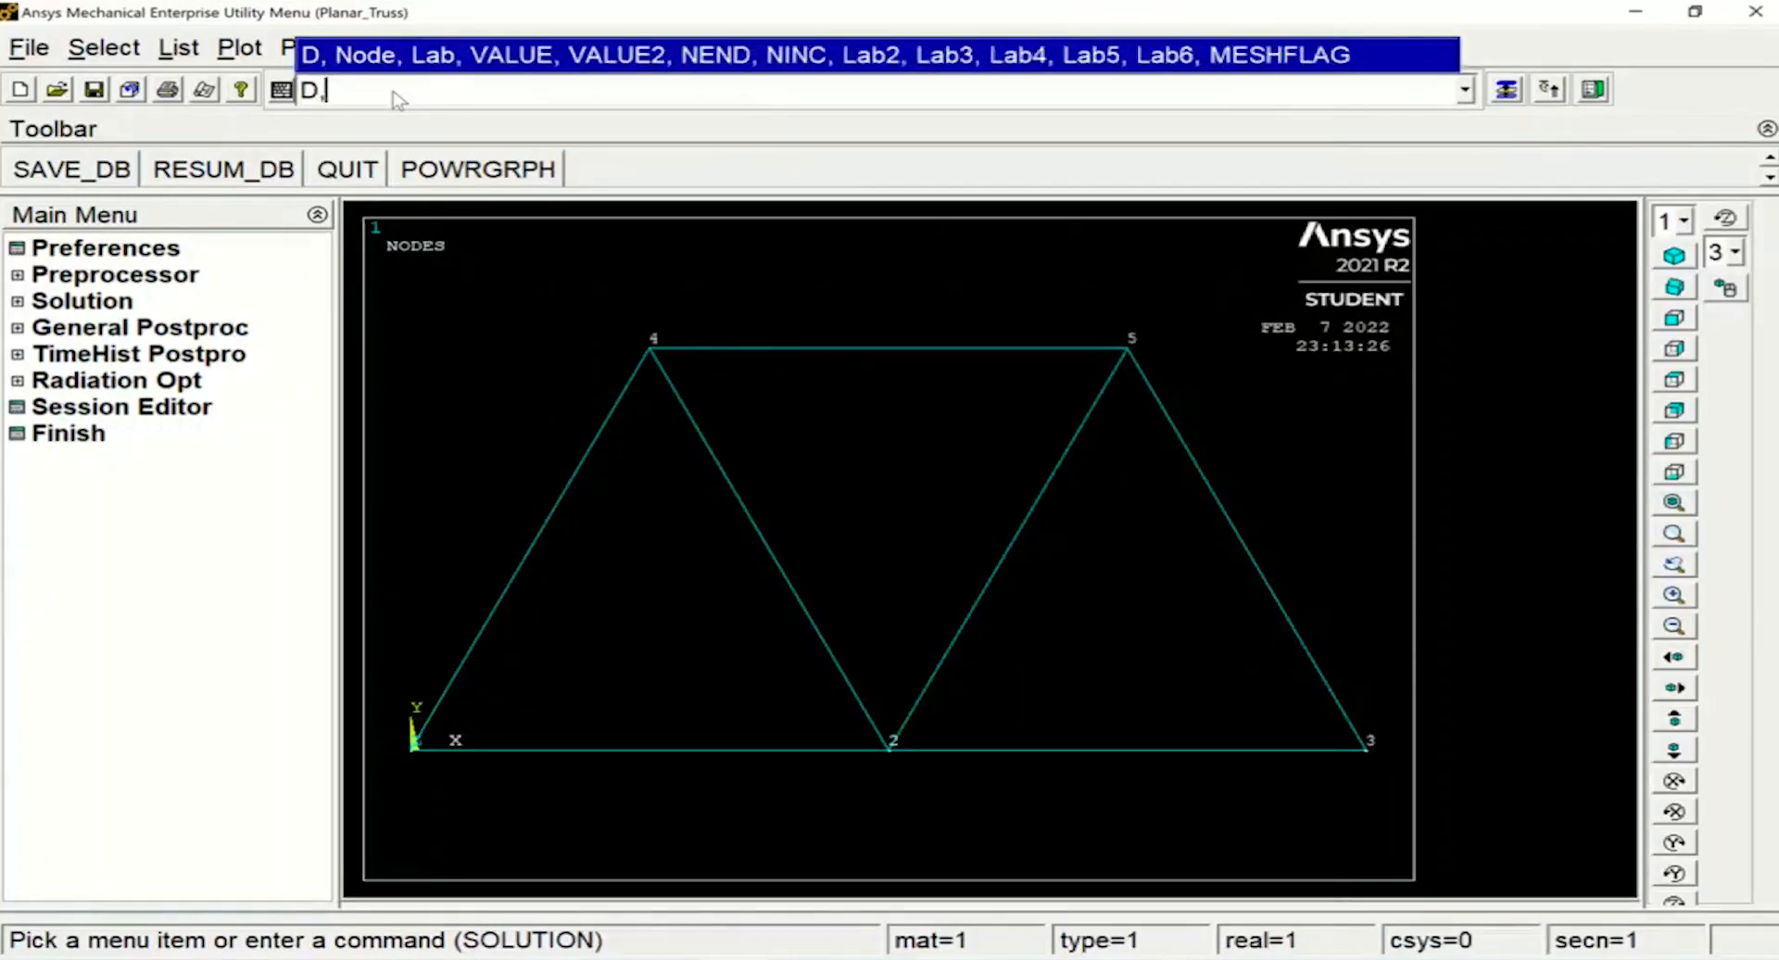
pyautogui.write('1,UX,0,')
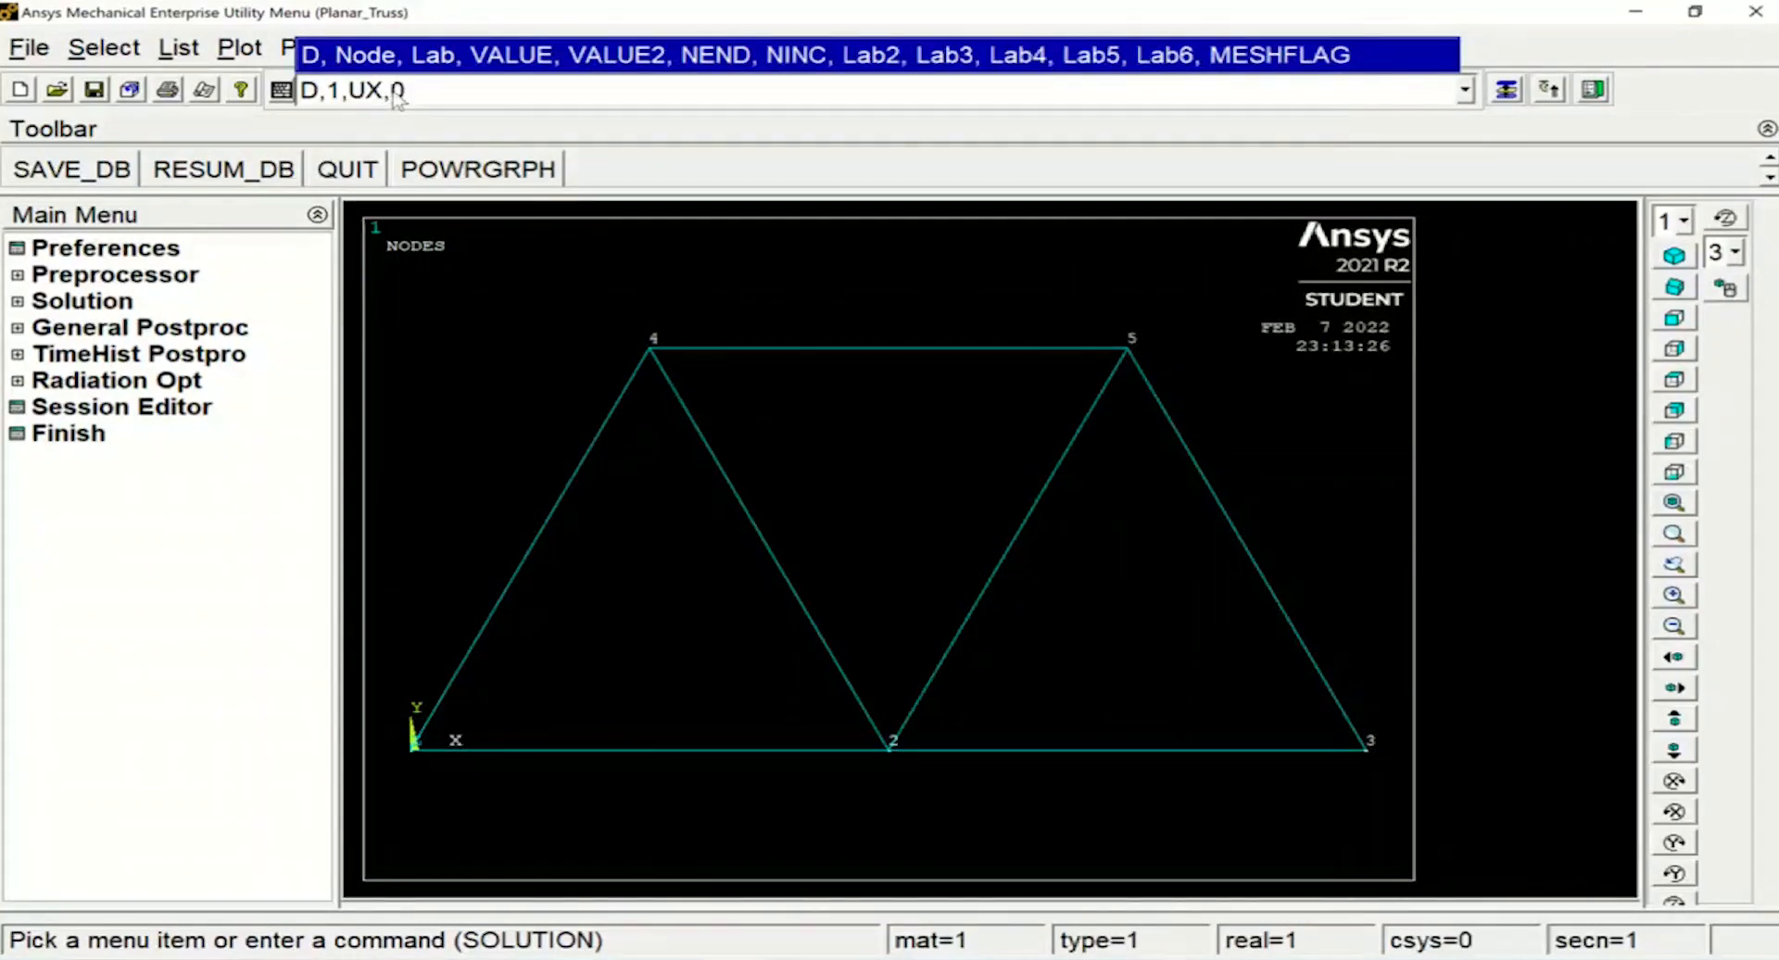
pyautogui.write(',,,')
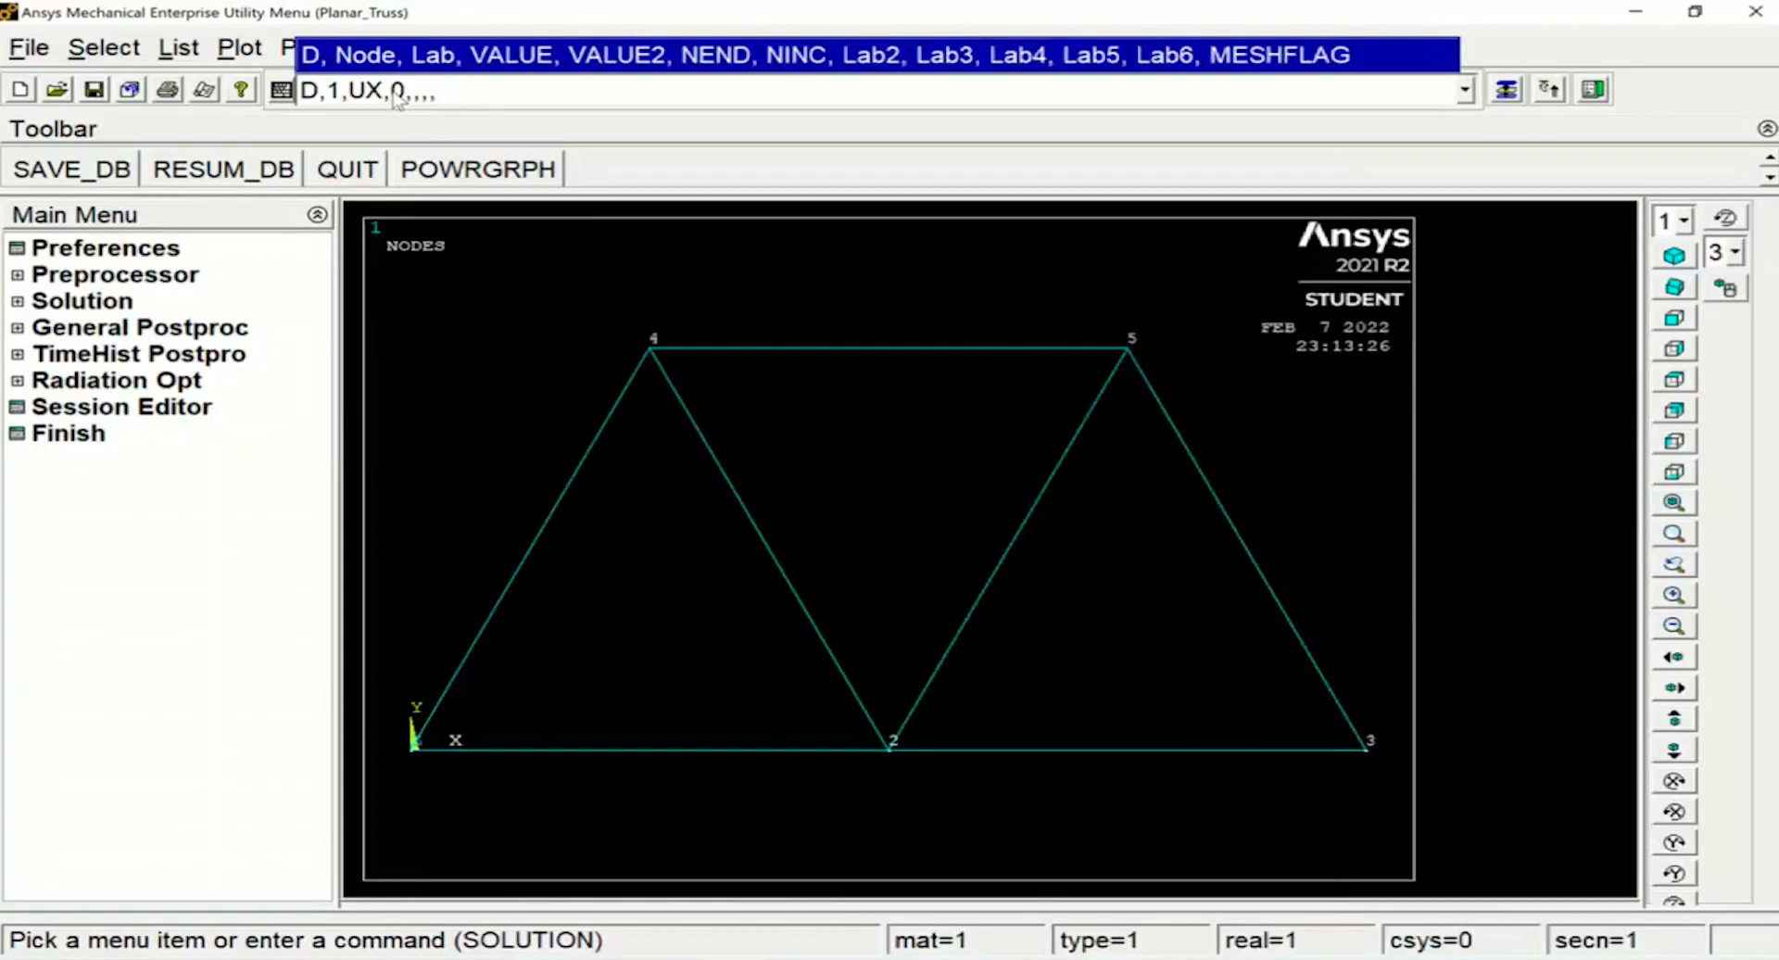
pyautogui.write('UY')
pyautogui.press('Return')
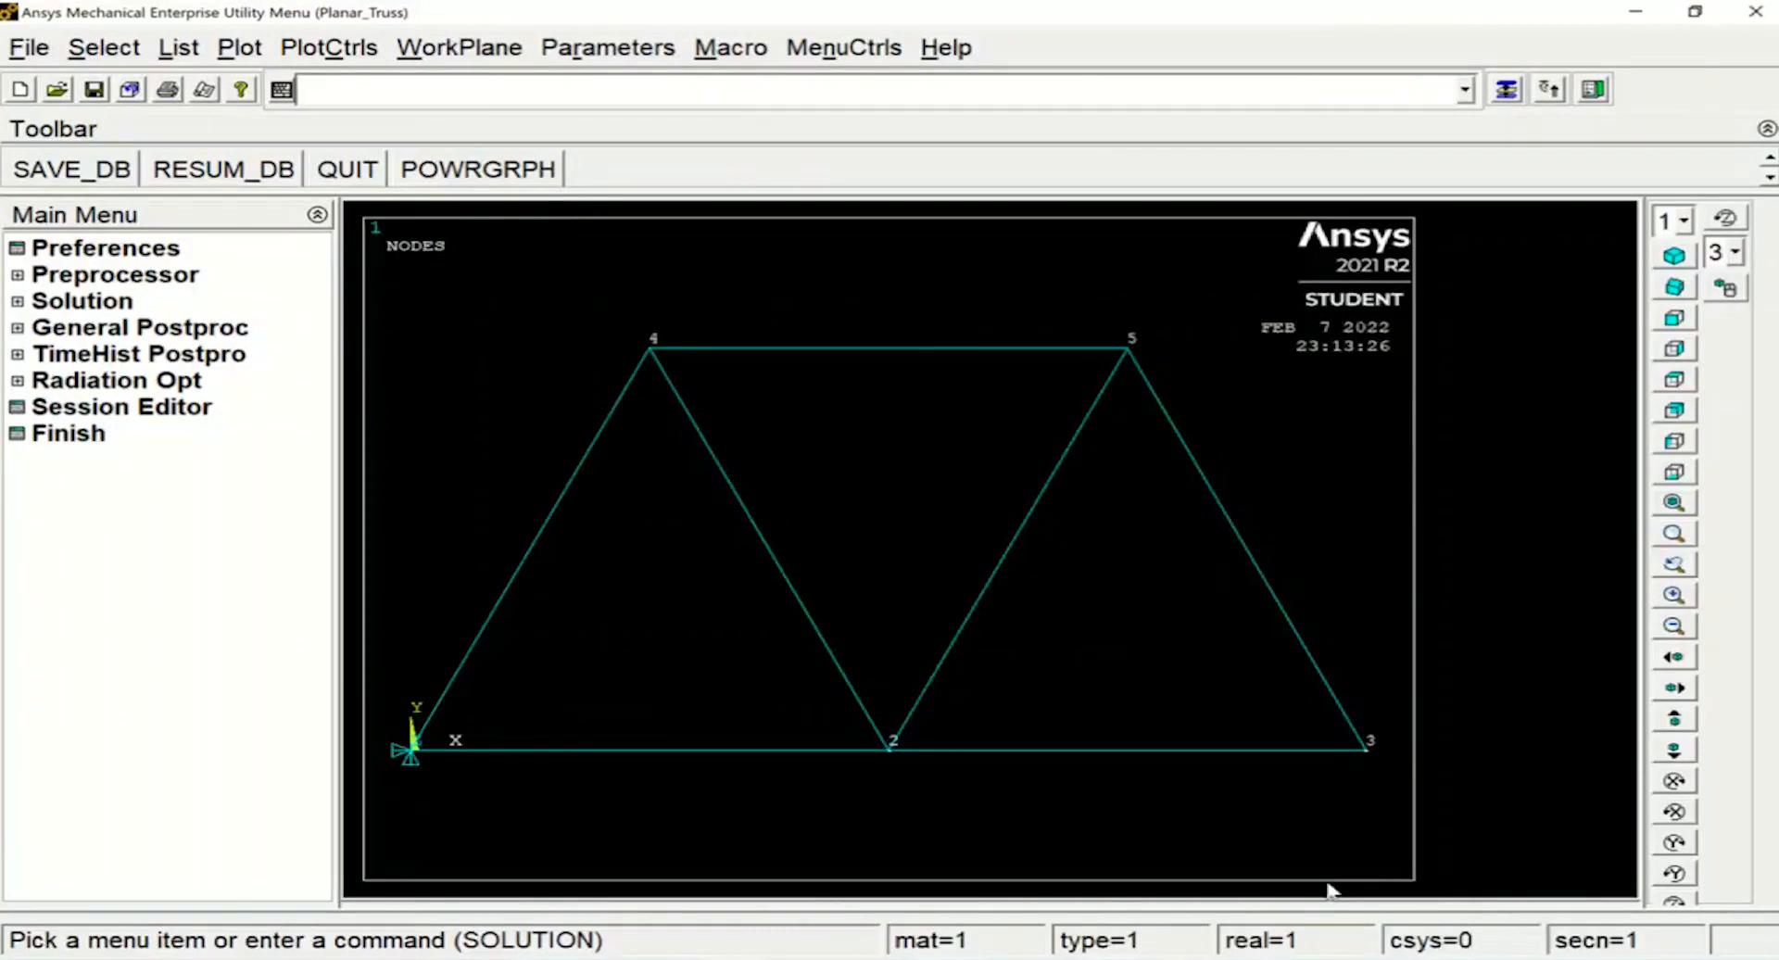
# Apply a roller support at node 3 by setting UY to 0 with the D command
pyautogui.write('D')
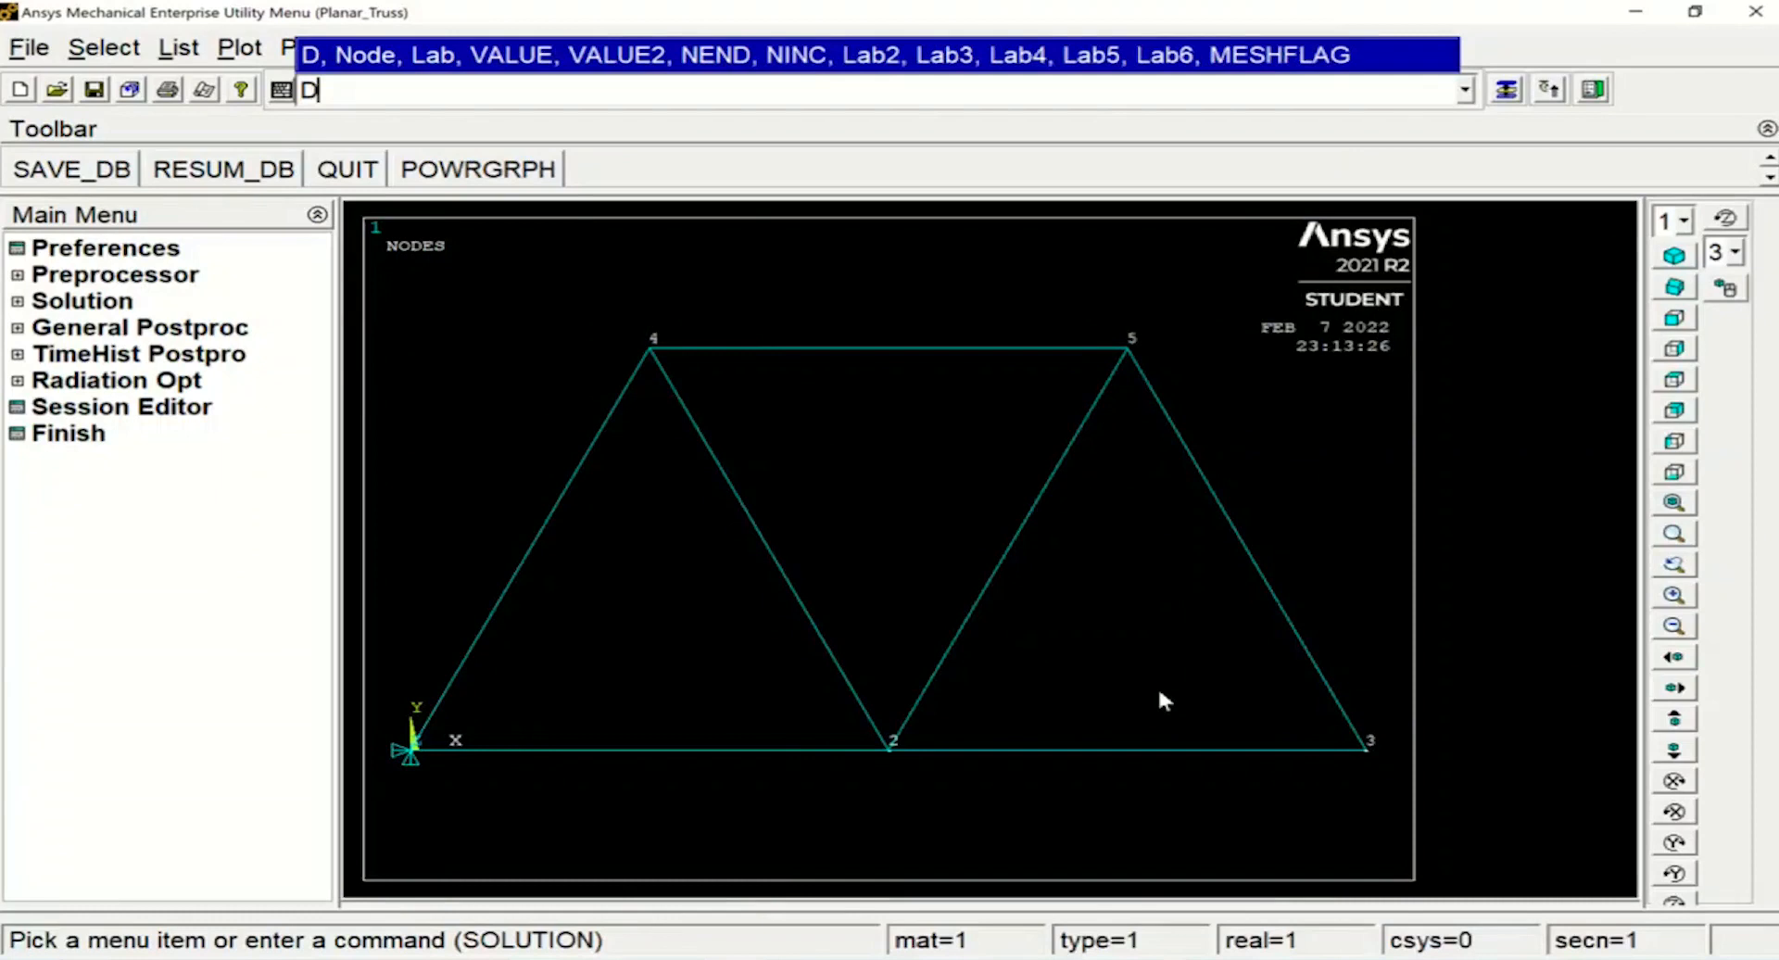
pyautogui.write(',3,U')
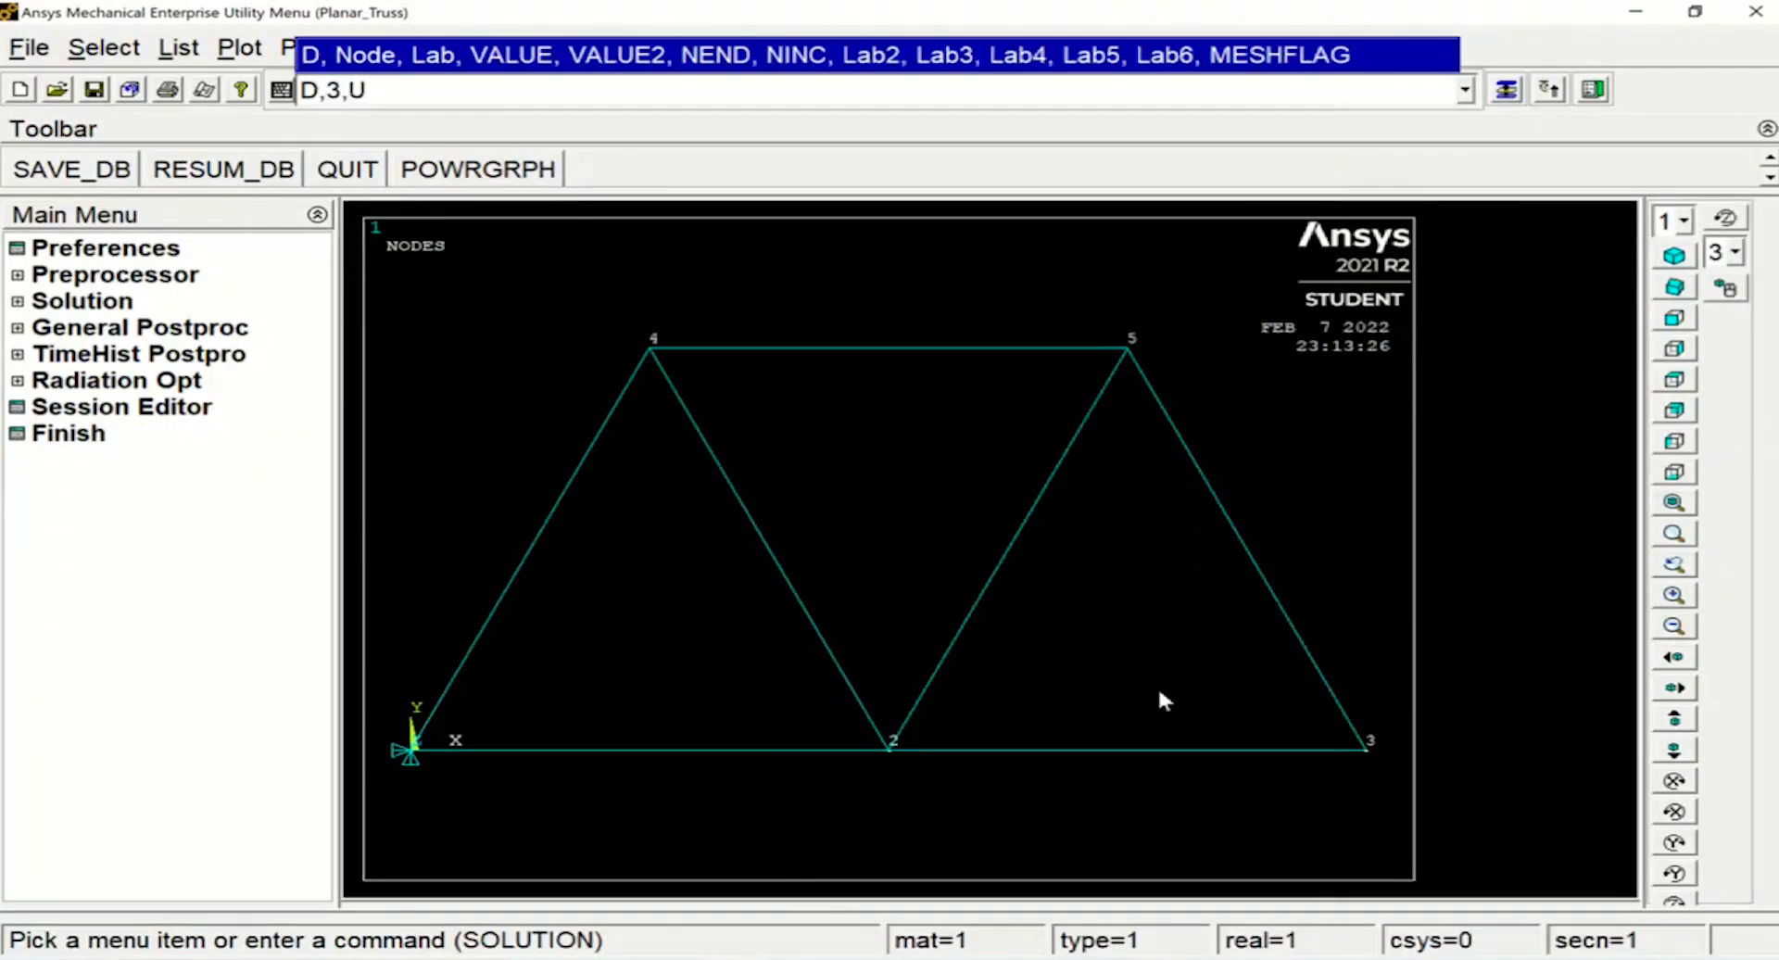
pyautogui.write('Y,0')
pyautogui.press('Return')
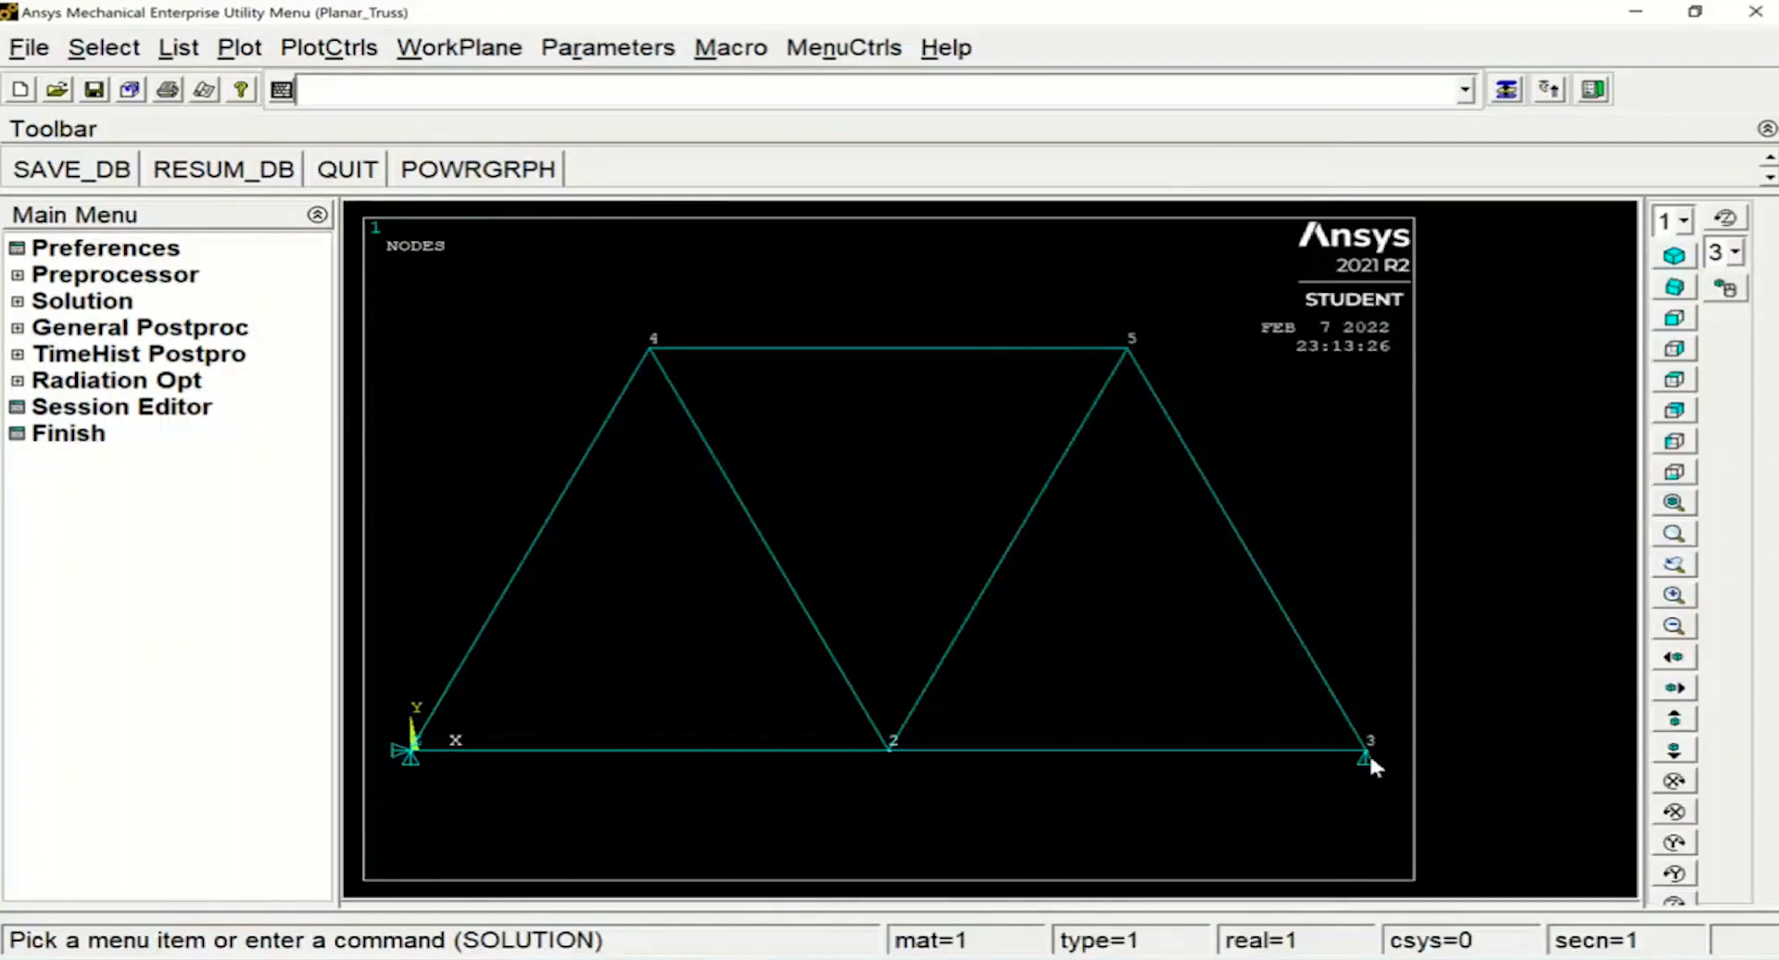
# Constrain out-of-plane displacement UZ to 0 at all nodes with the D command
pyautogui.write('D')
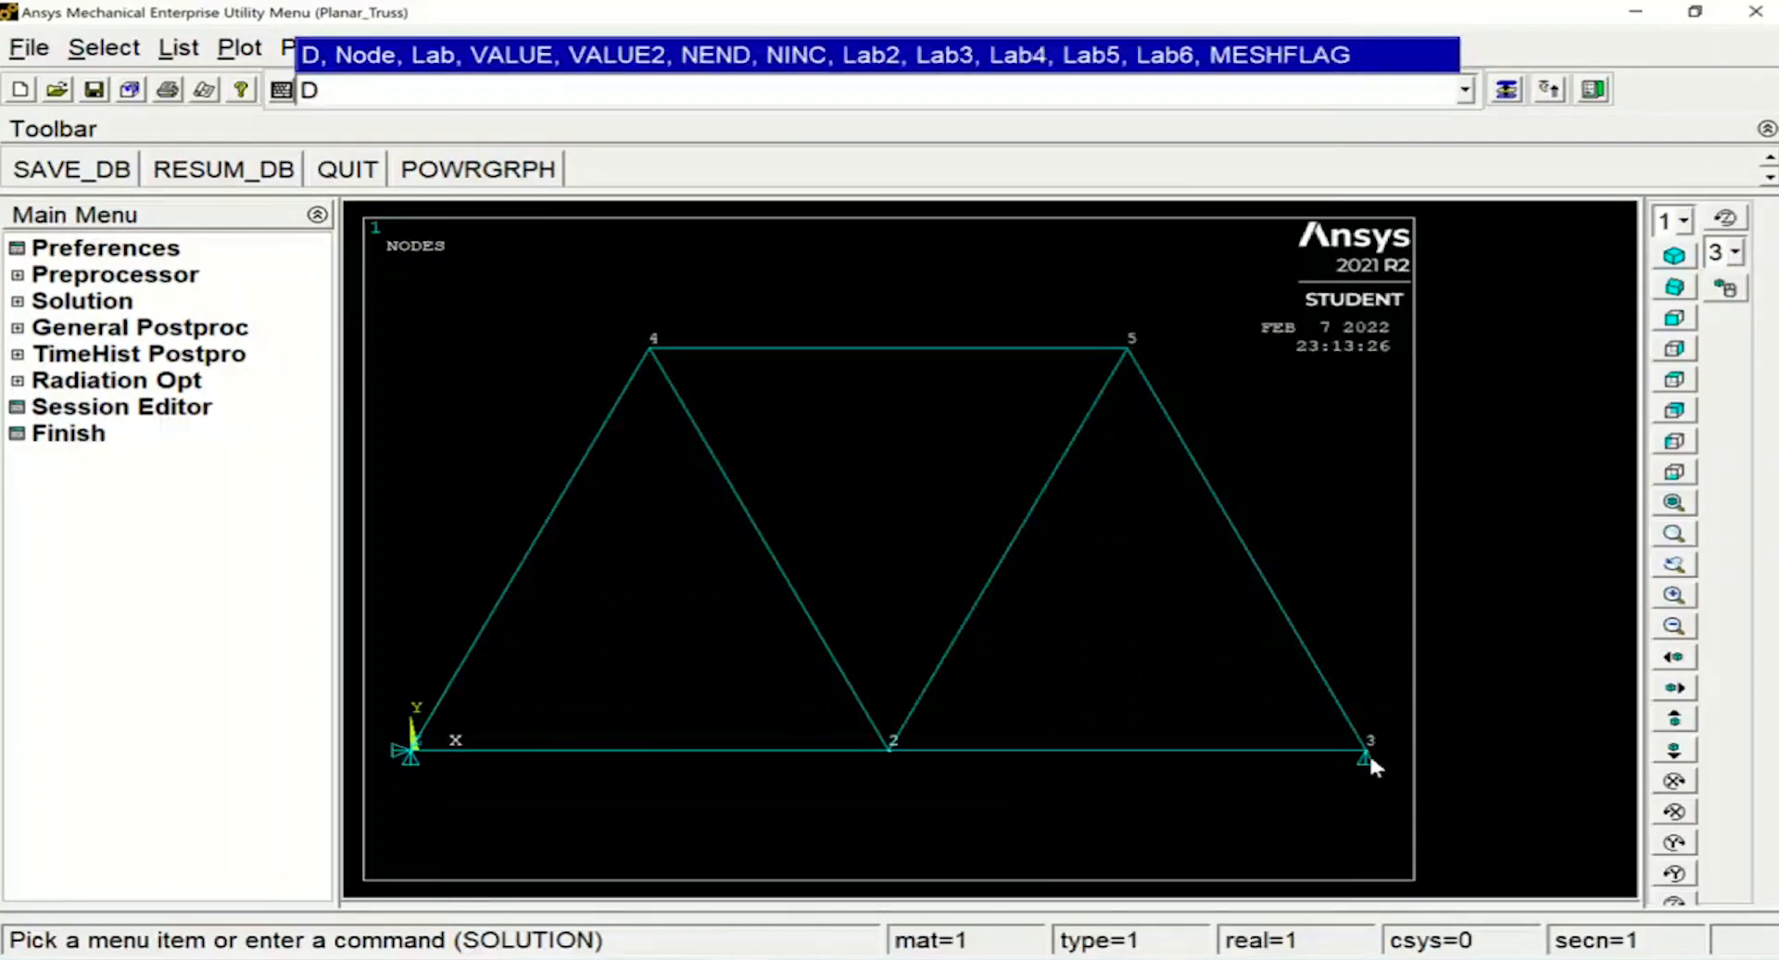
pyautogui.write(',ALL,UZ,0')
pyautogui.press('Return')
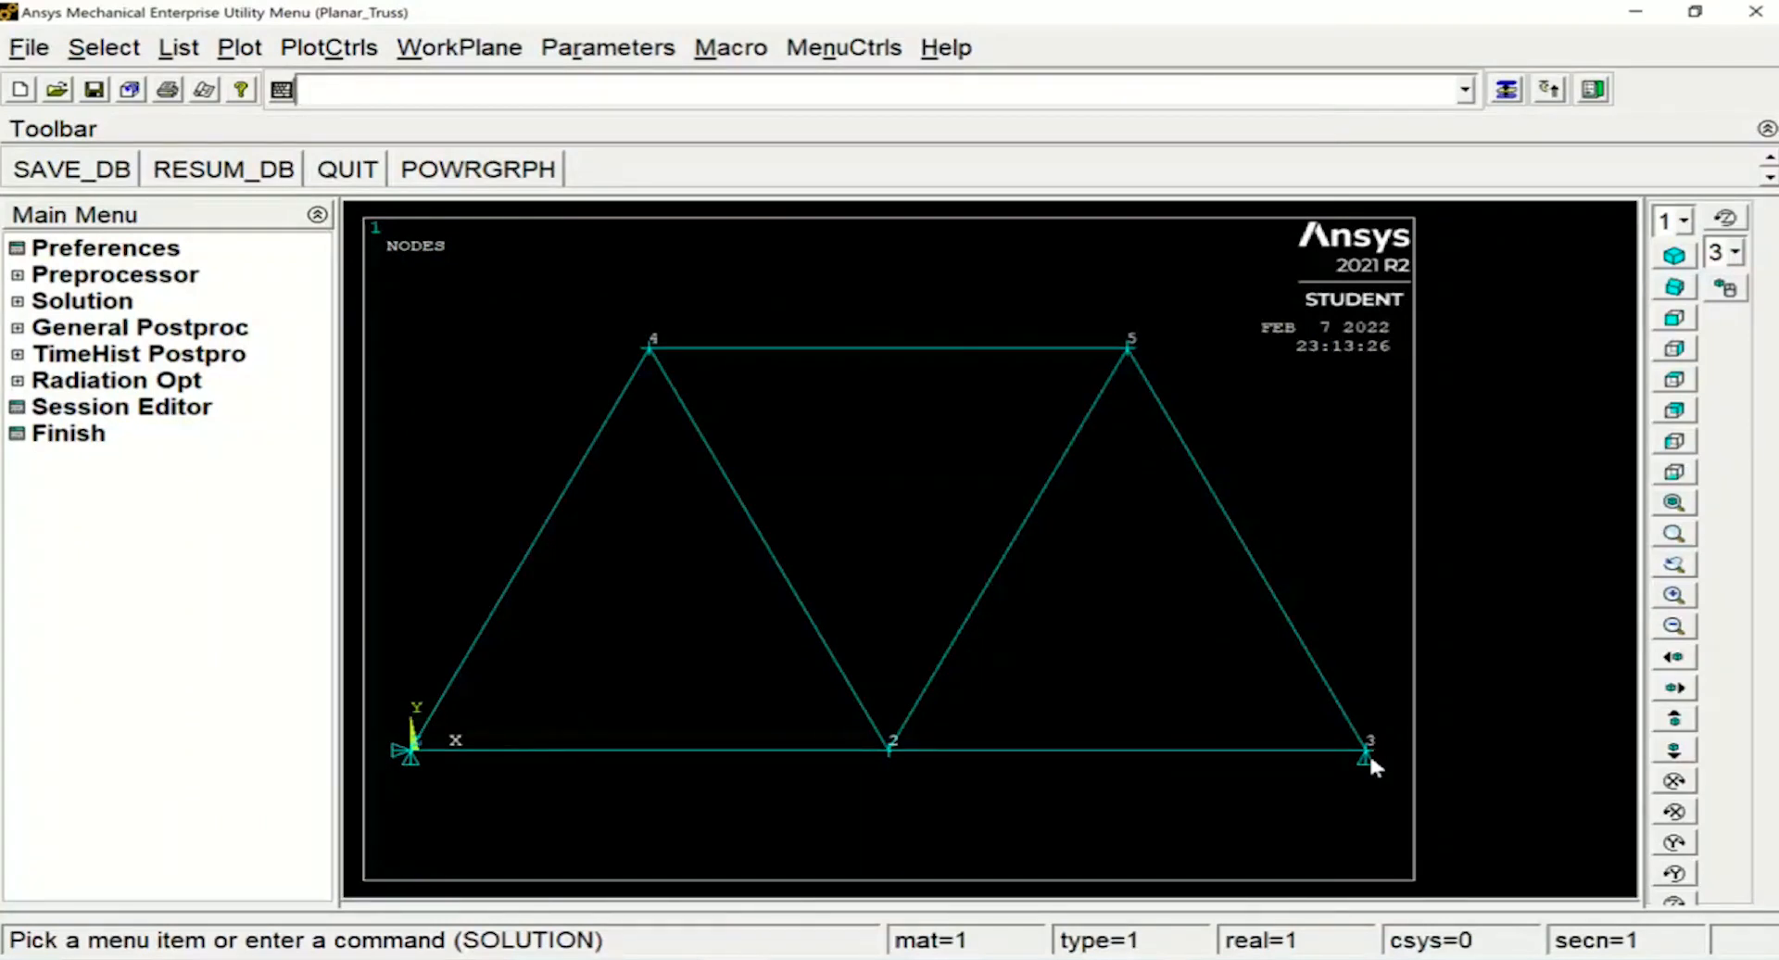
# Apply a vertical force FY of -5000 at node 2 with the F command
pyautogui.write('F')
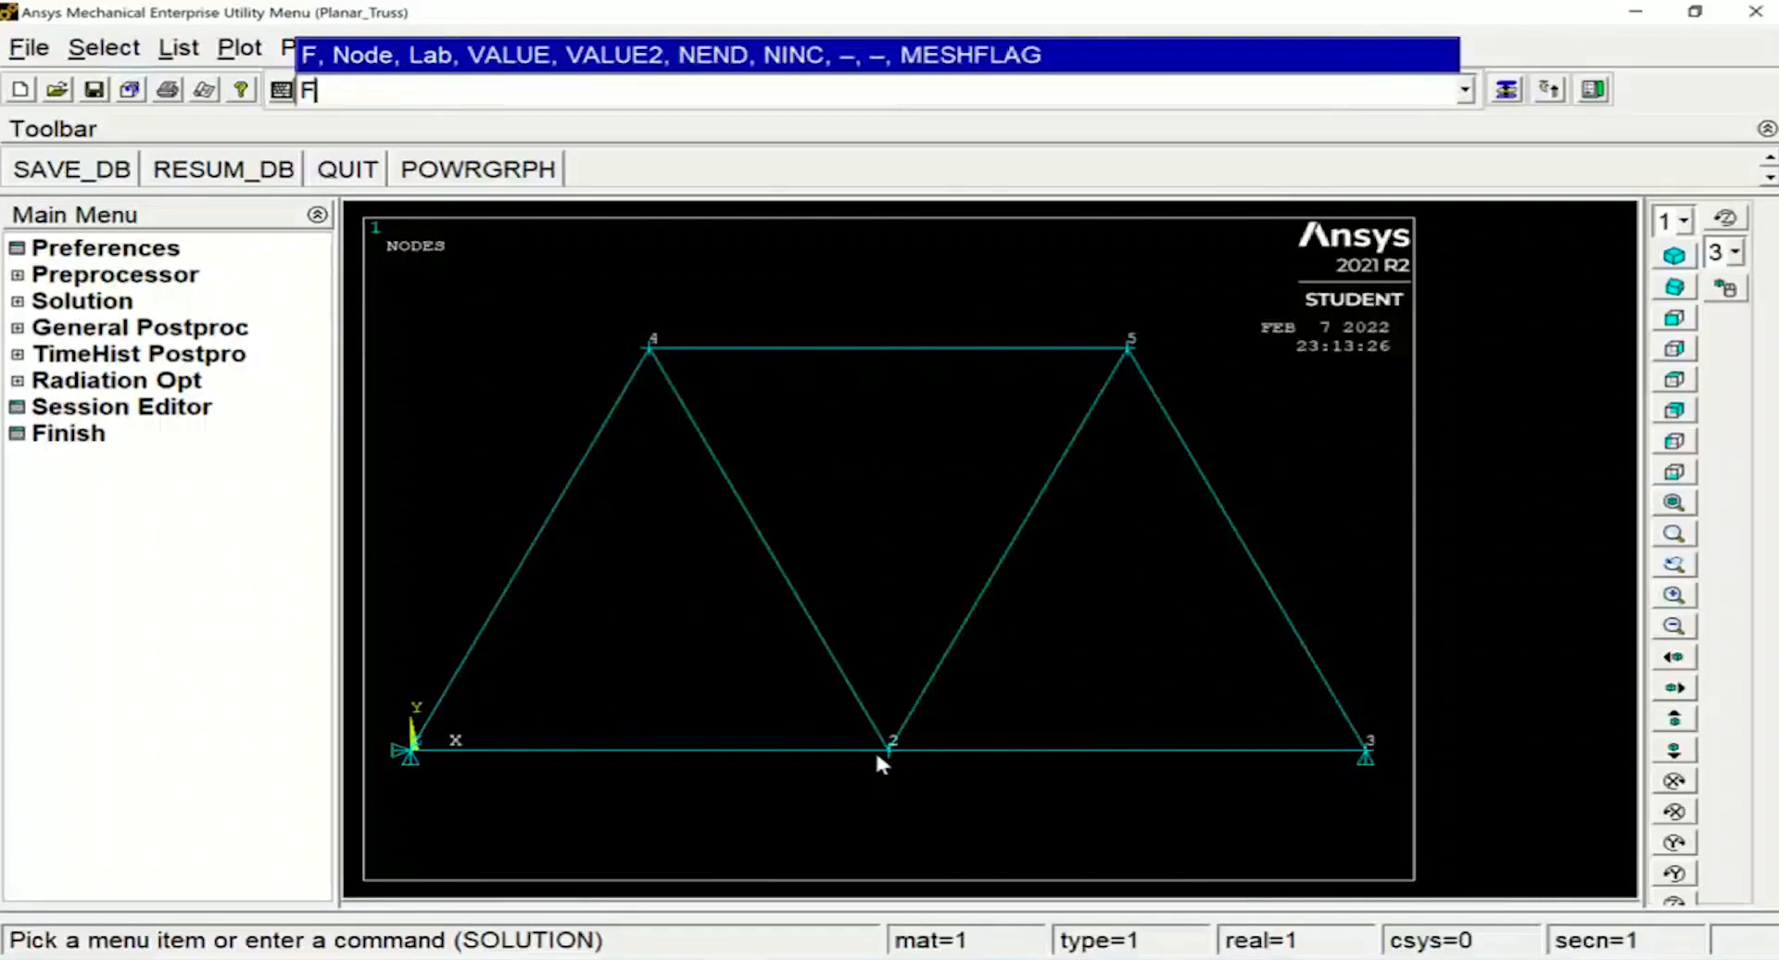
pyautogui.write(',')
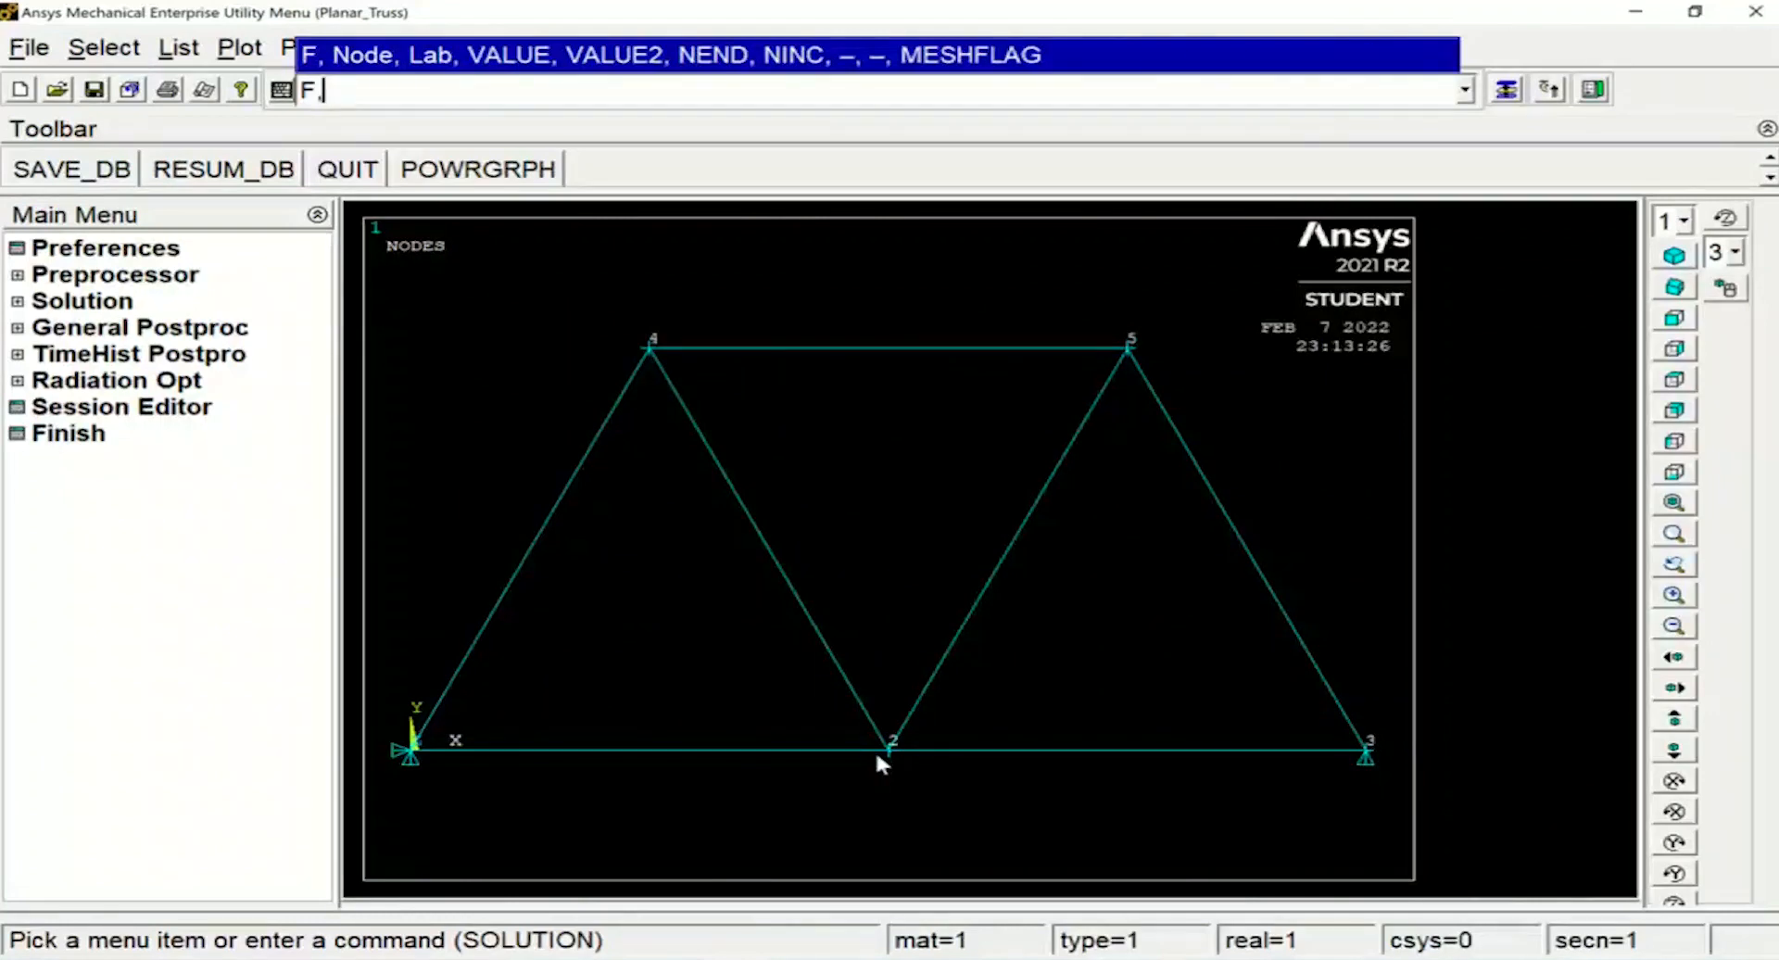
pyautogui.write('2,')
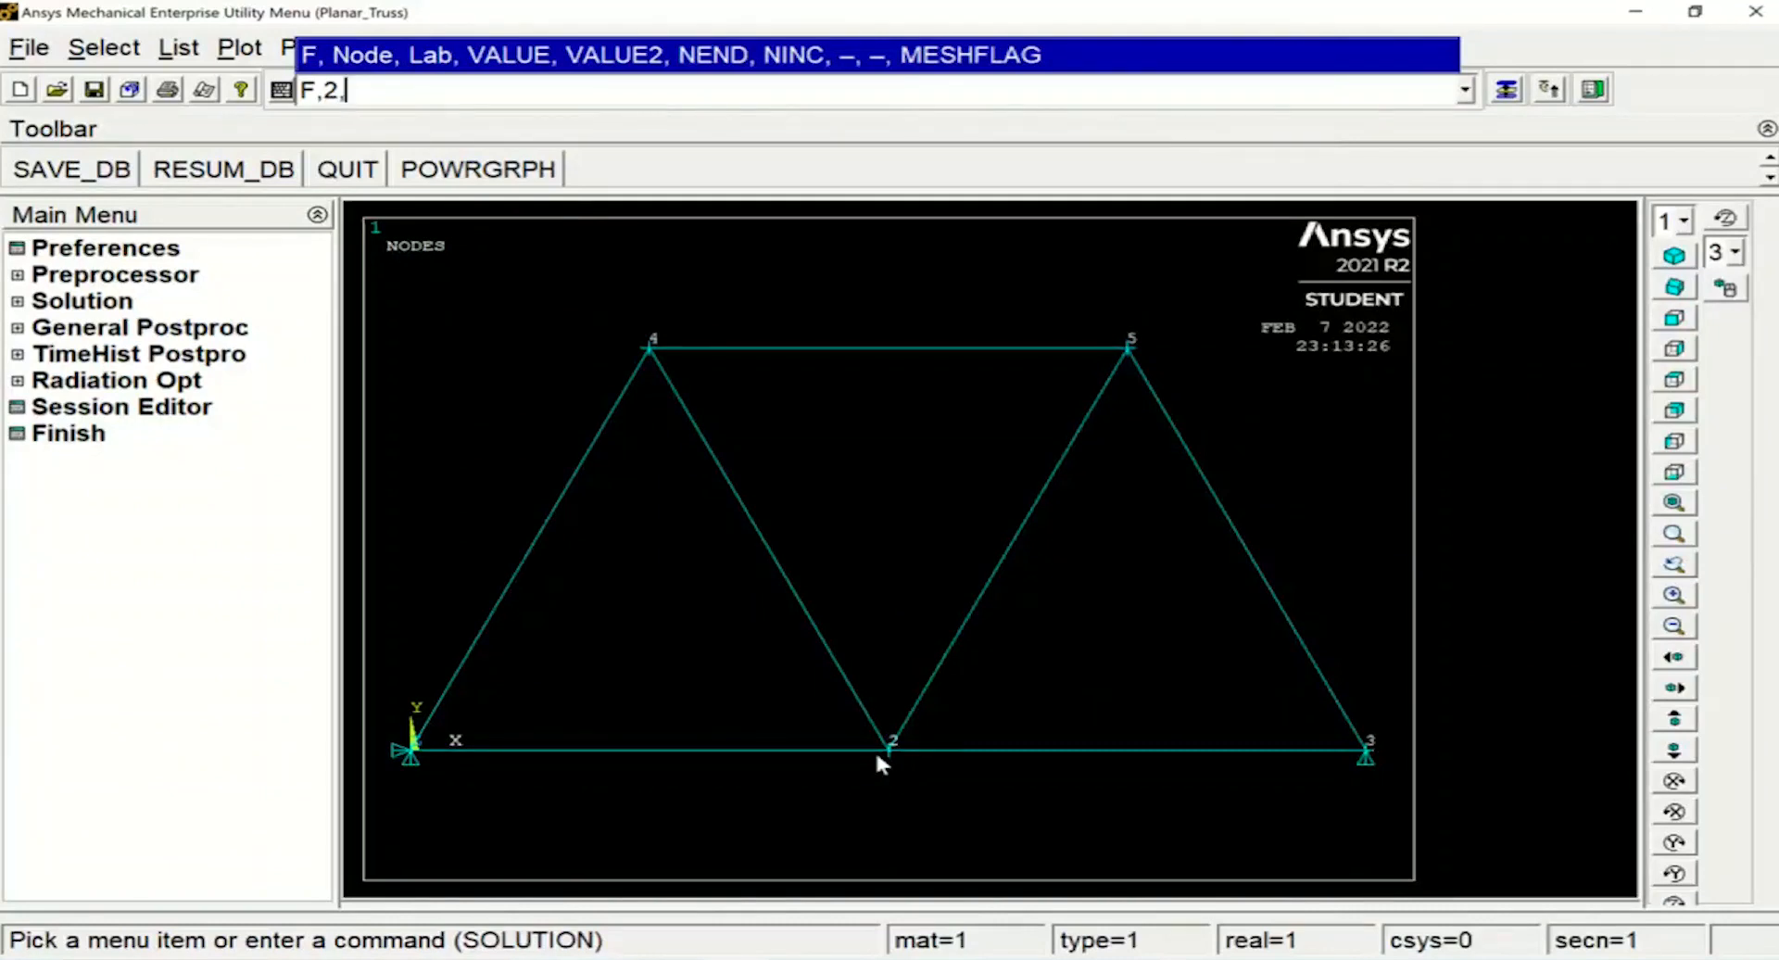
pyautogui.write('FY,')
pyautogui.write('-5000')
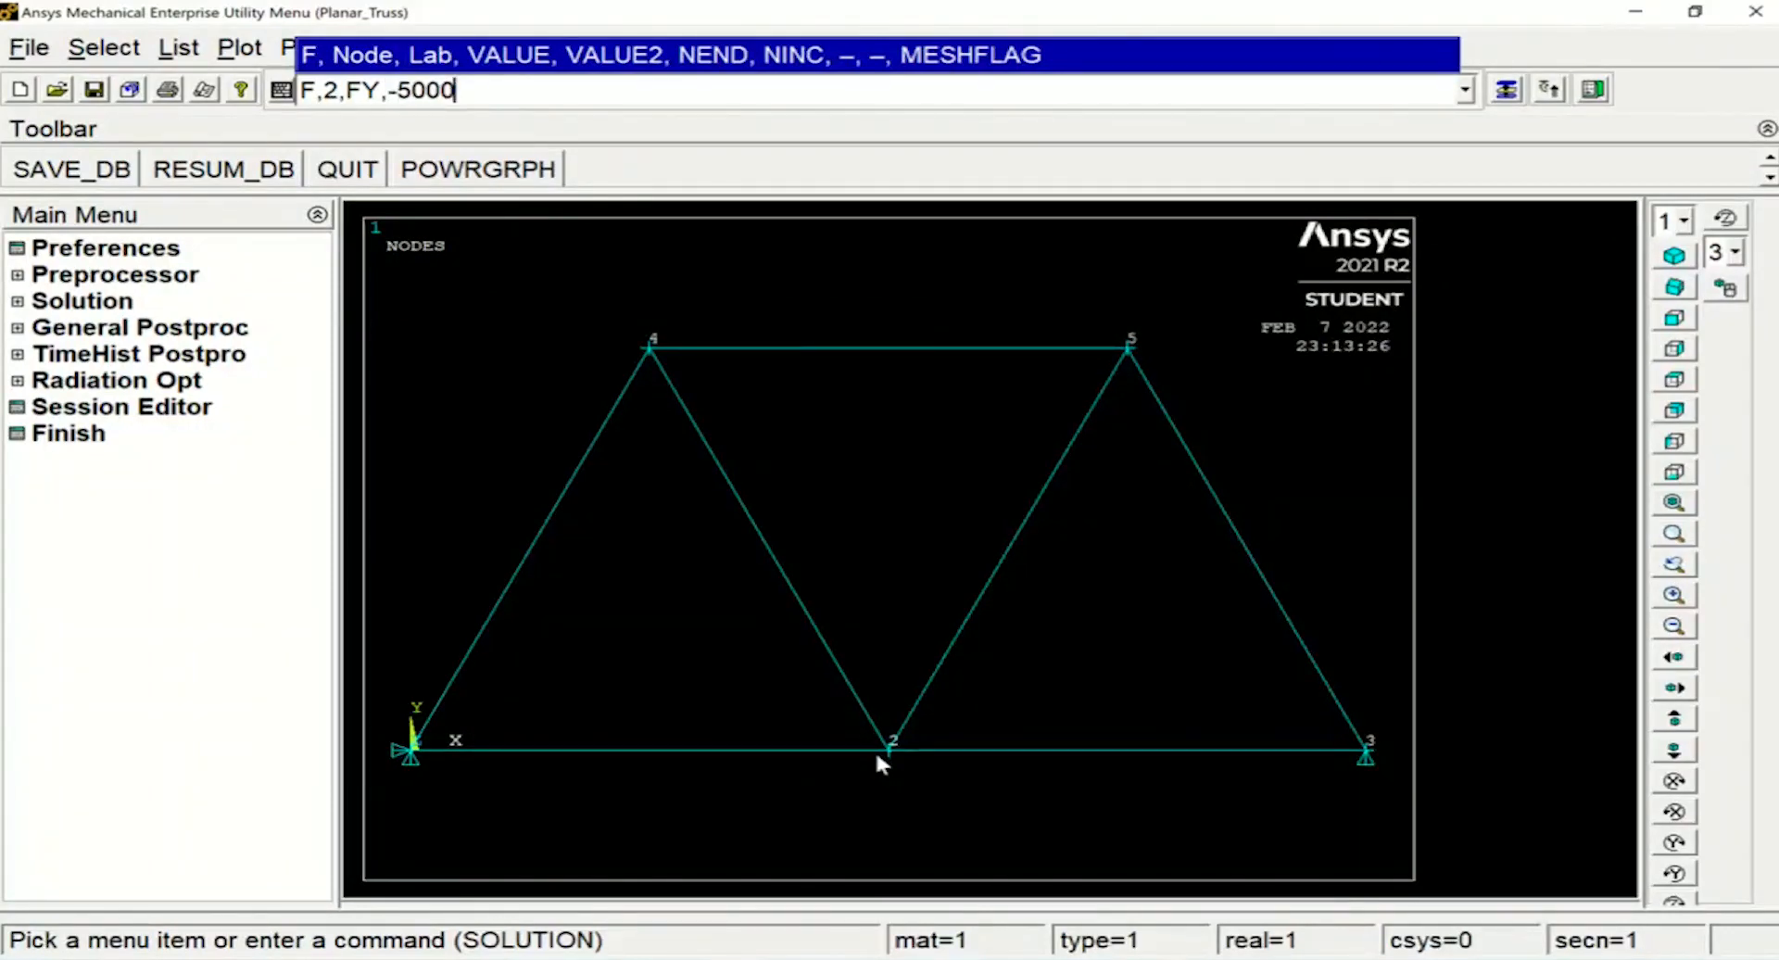
pyautogui.press('Return')
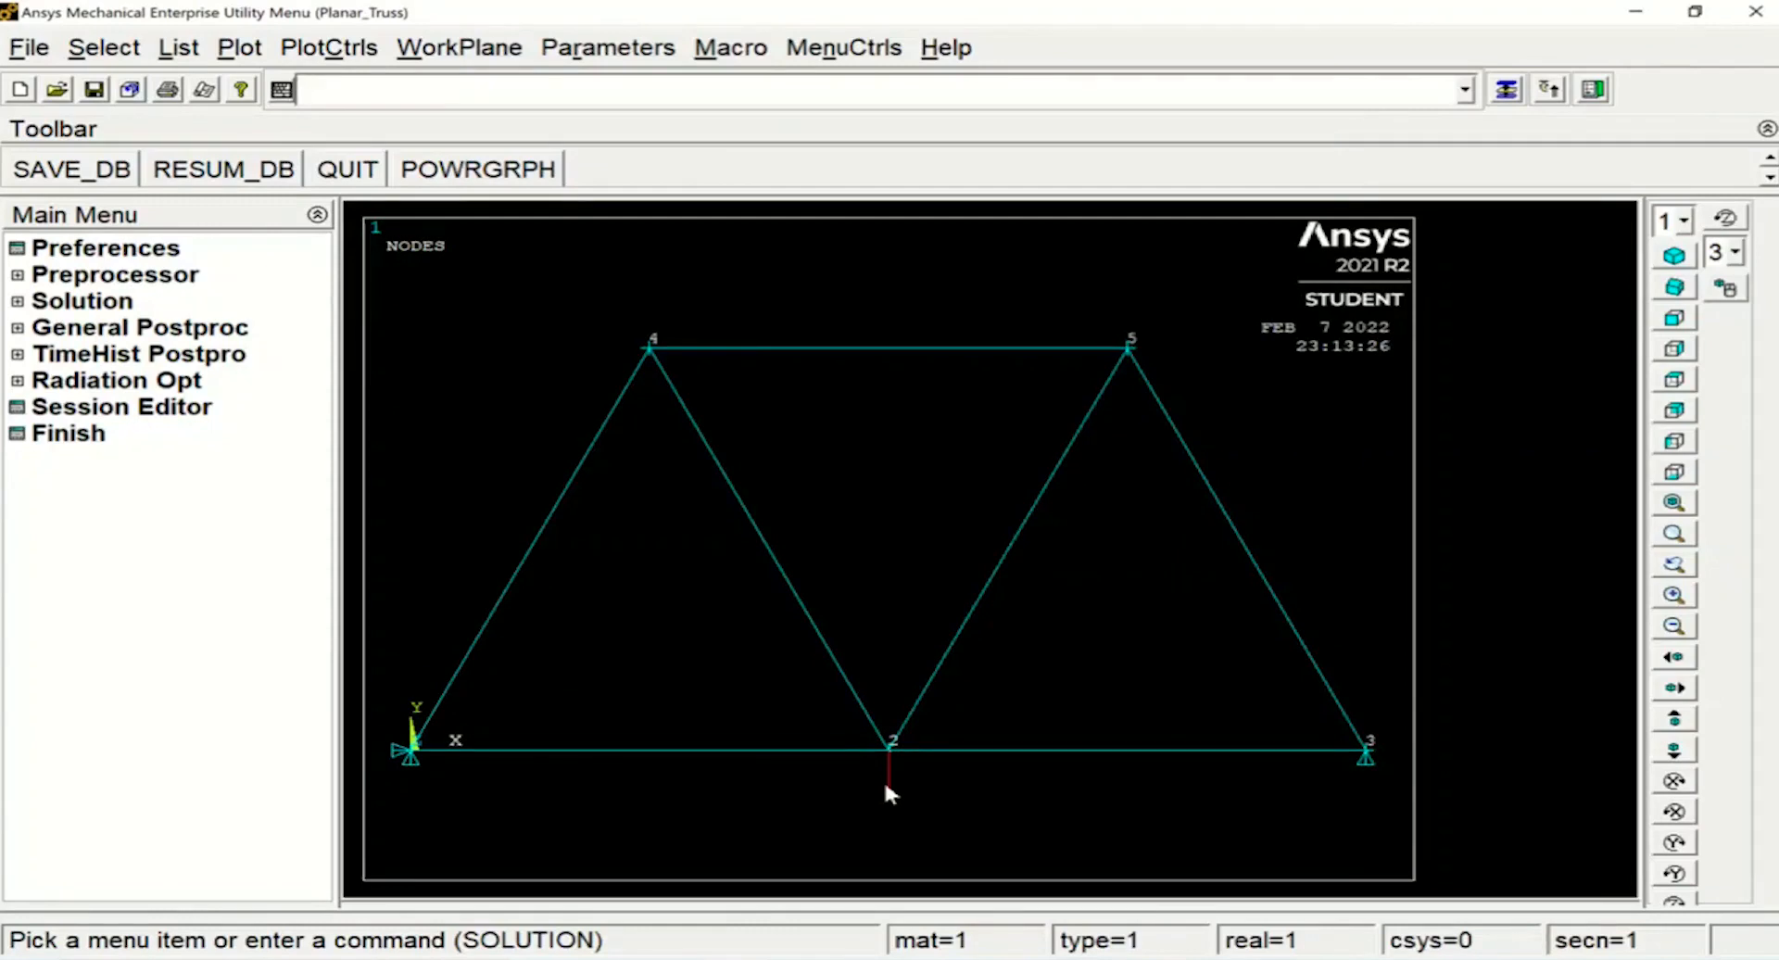
# Select all entities with ALLSEL and run the solution with SOLVE, dismissing the completion note
pyautogui.write('ALLSEL')
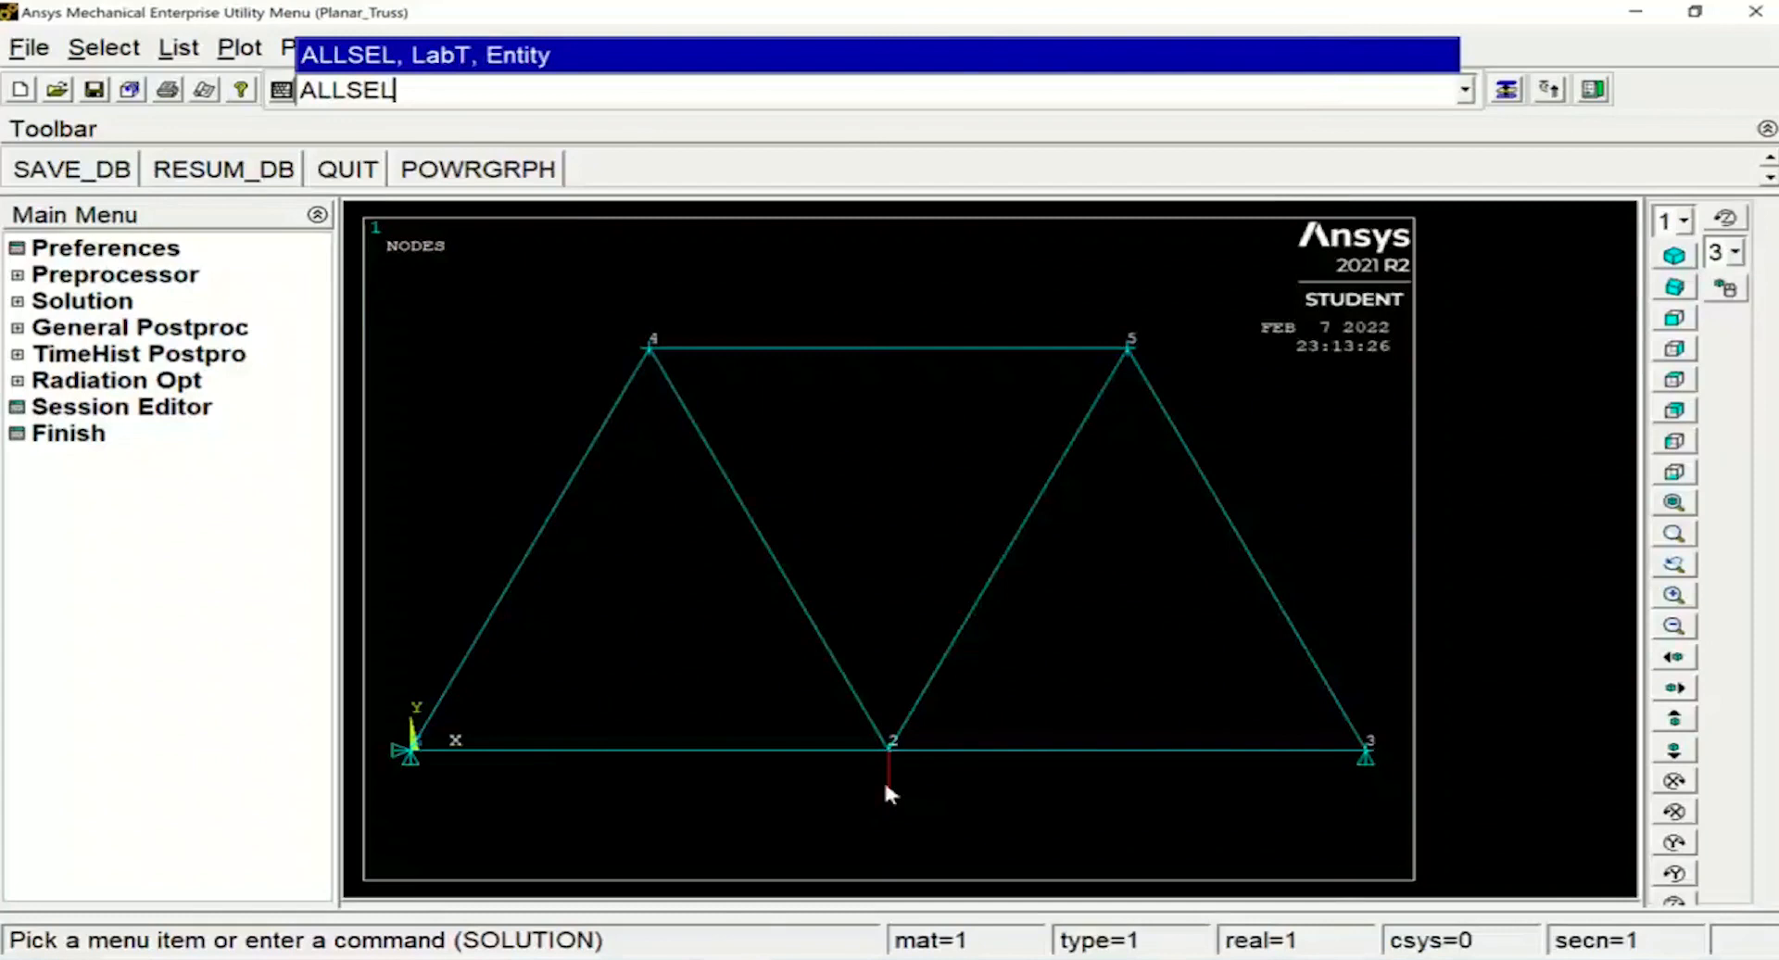
pyautogui.press('Return')
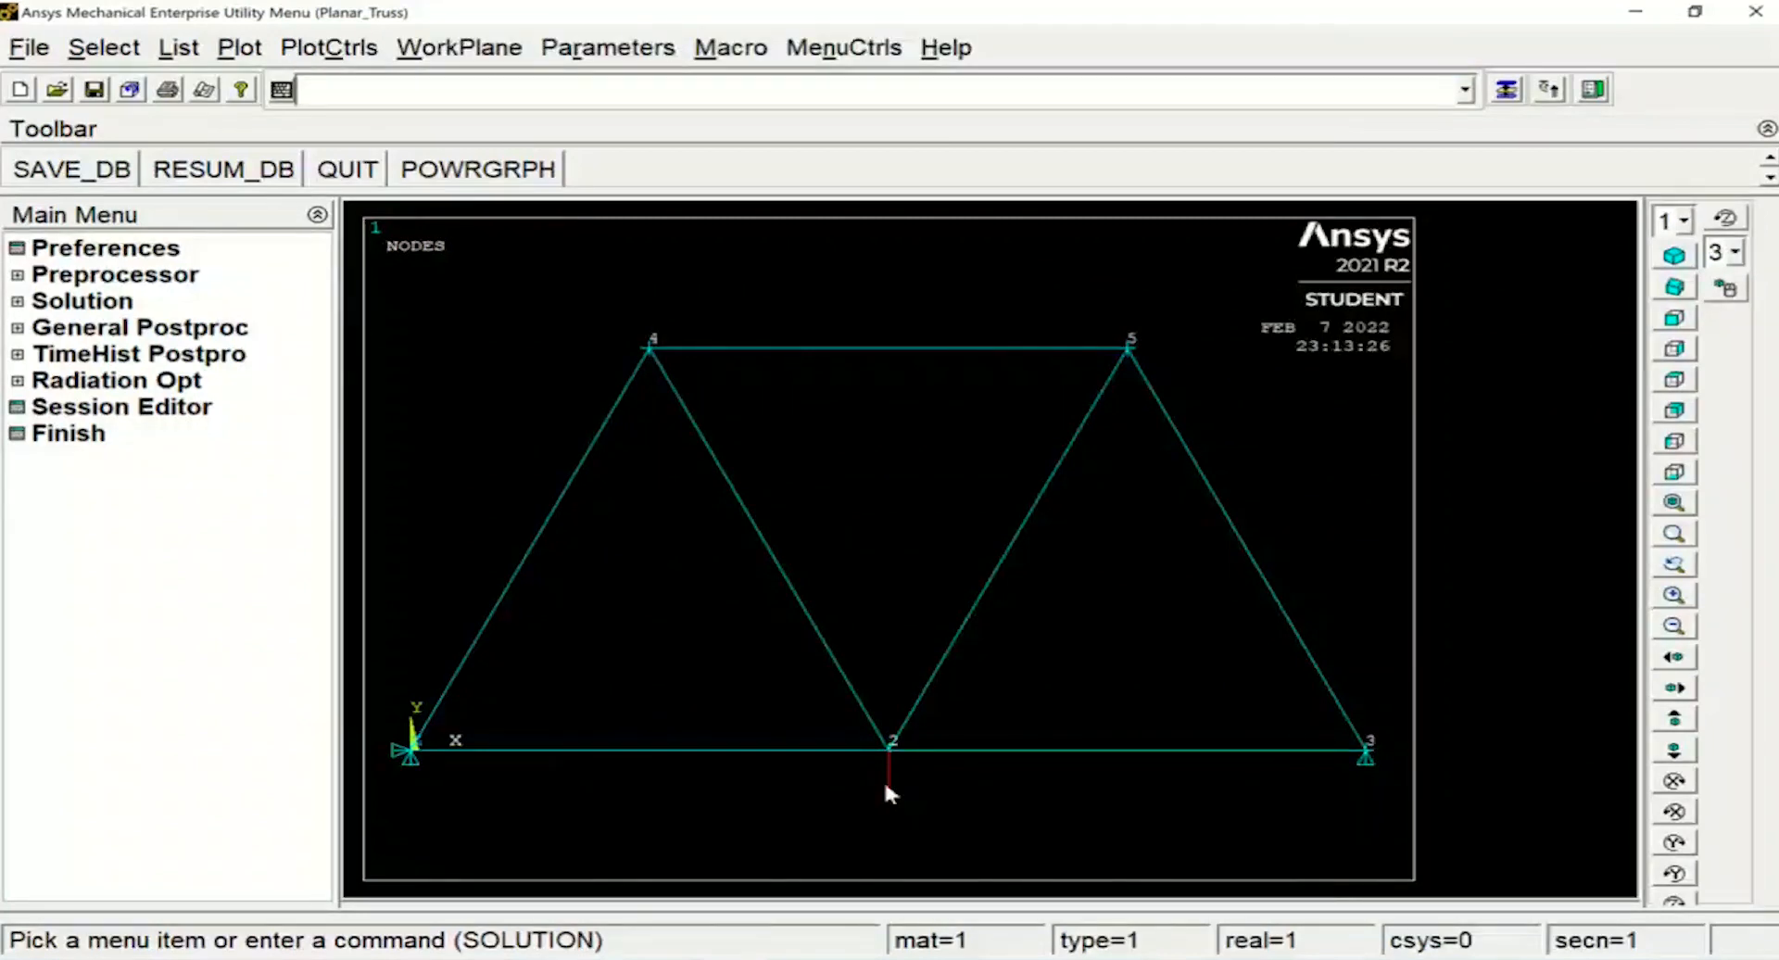
pyautogui.write('S')
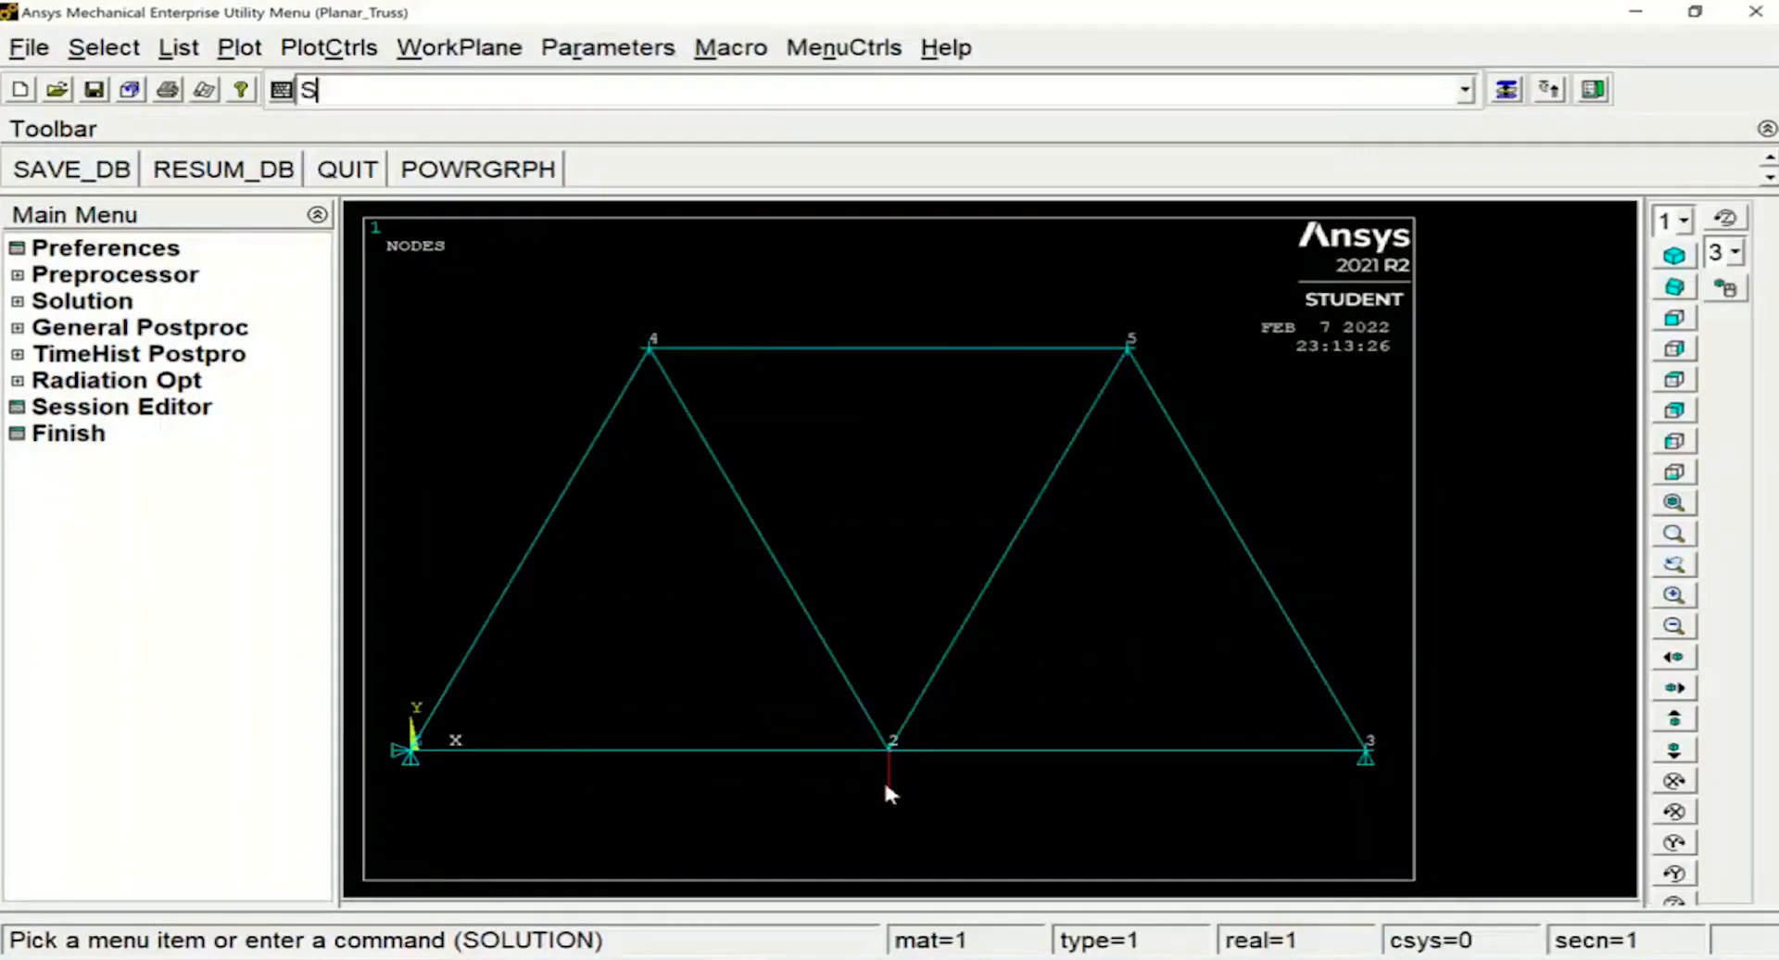
pyautogui.write('OLVE')
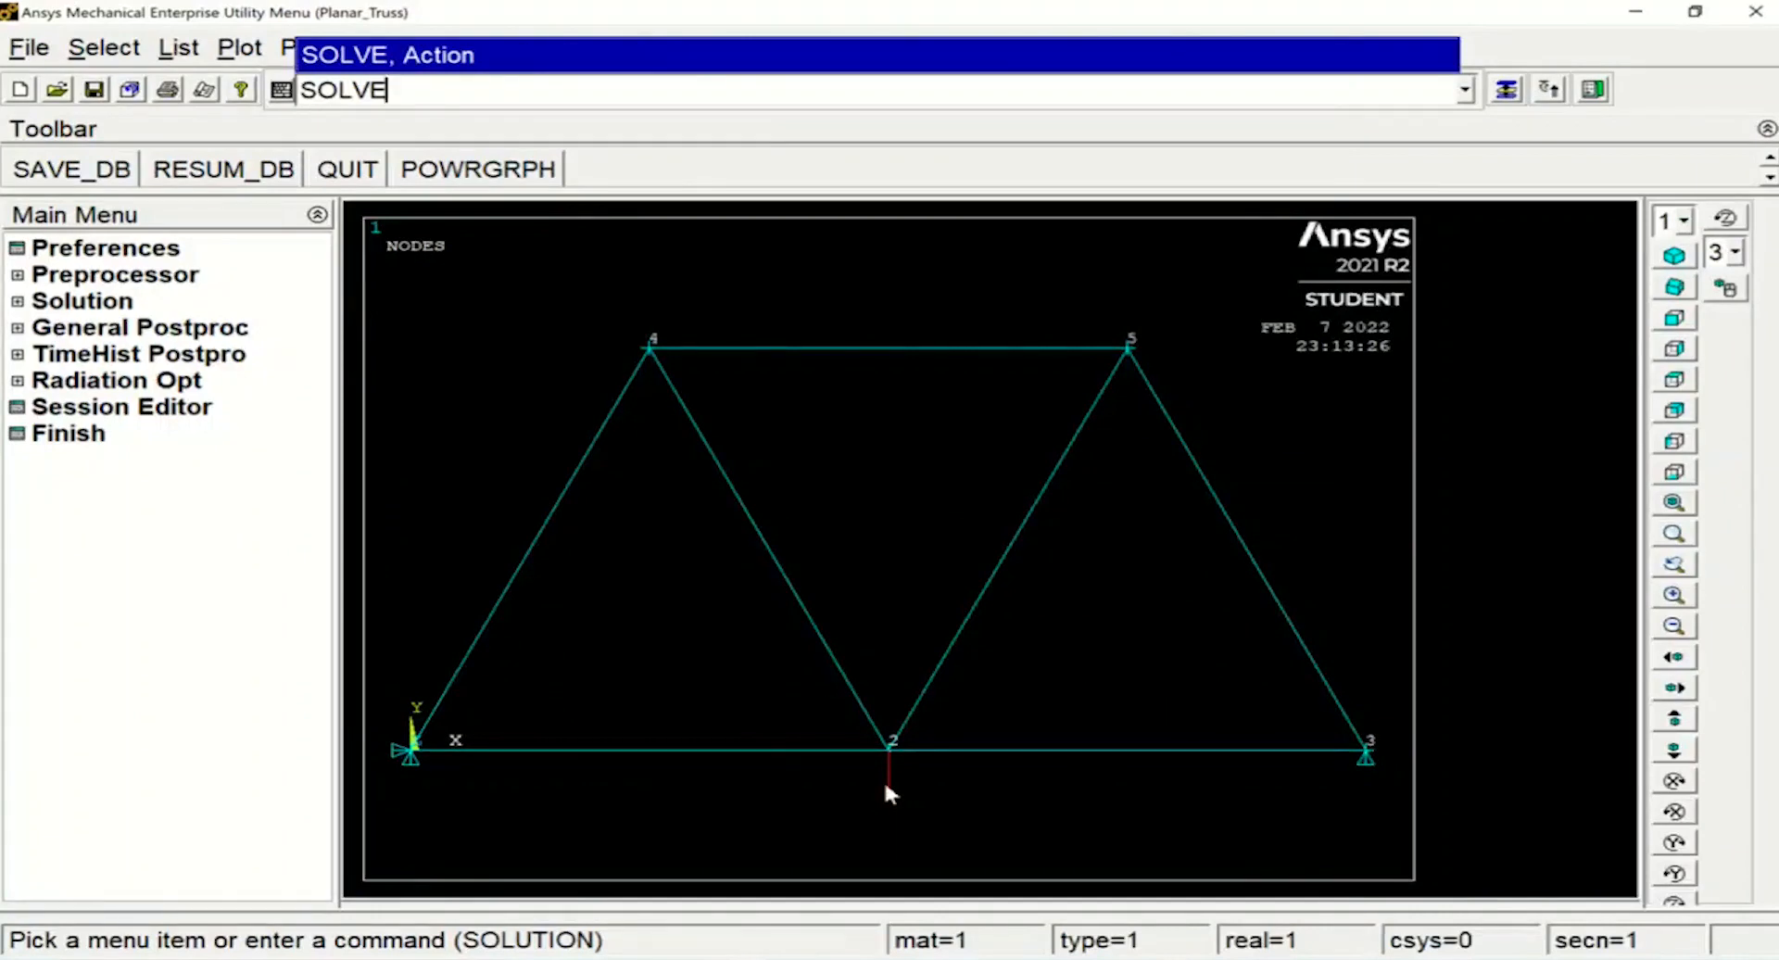
pyautogui.press('Return')
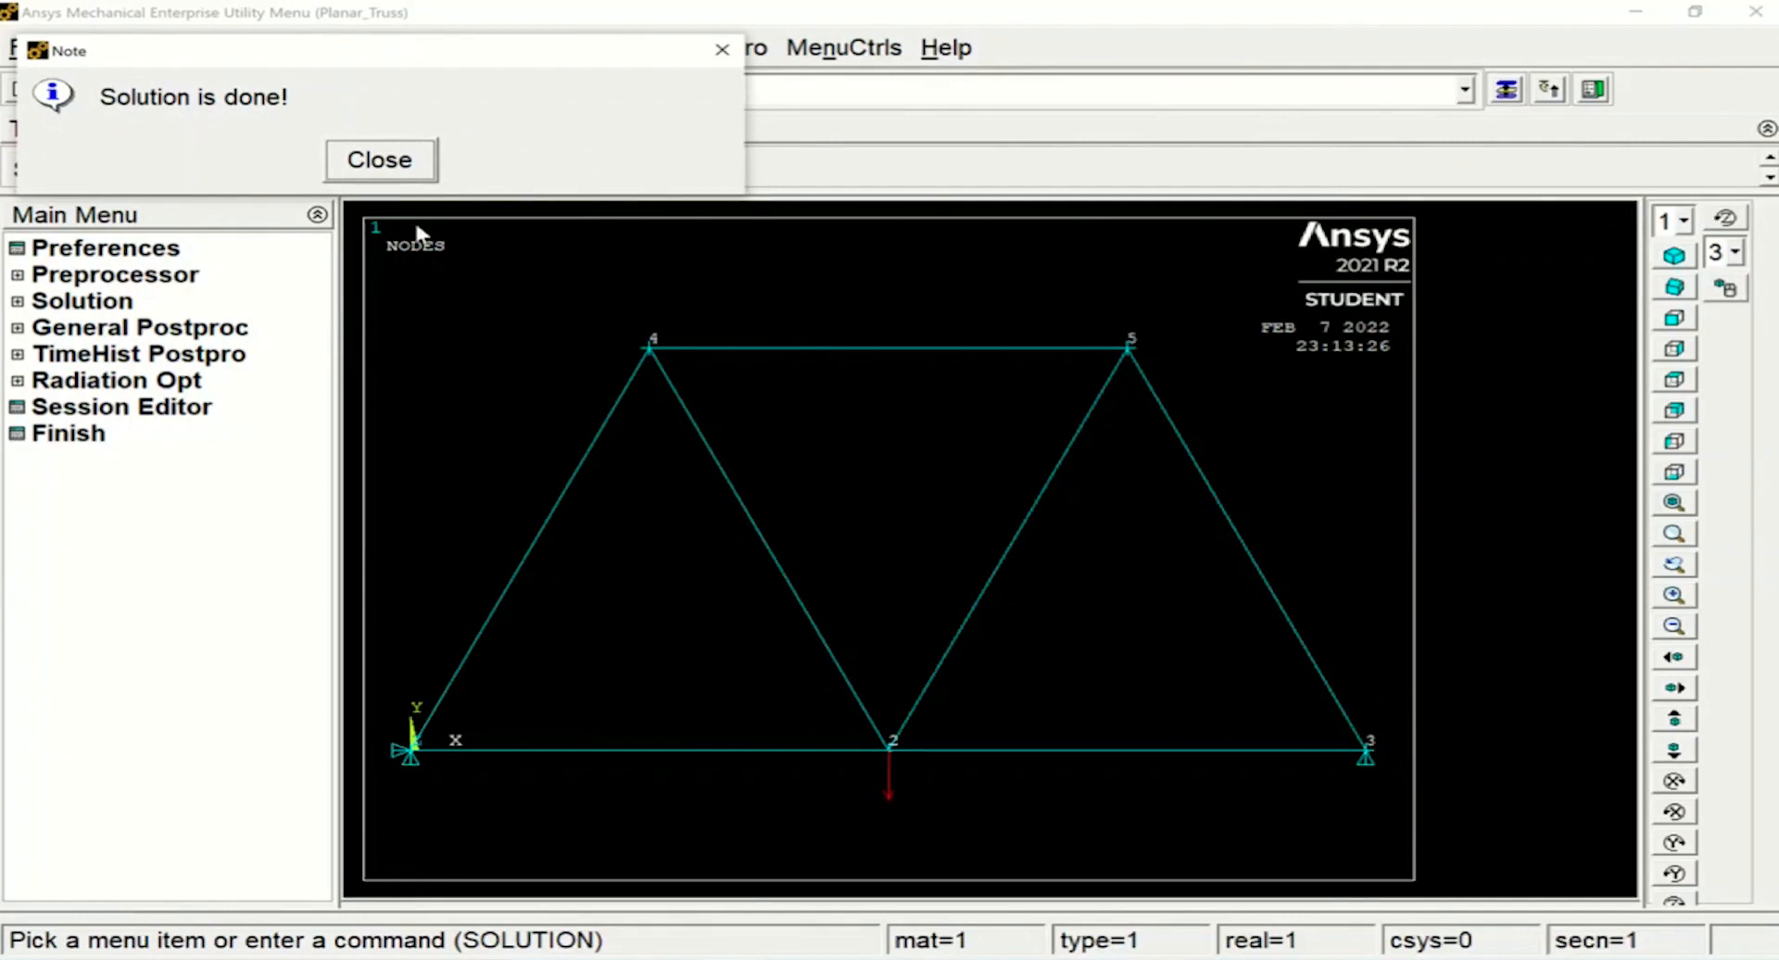
pyautogui.click(394, 165)
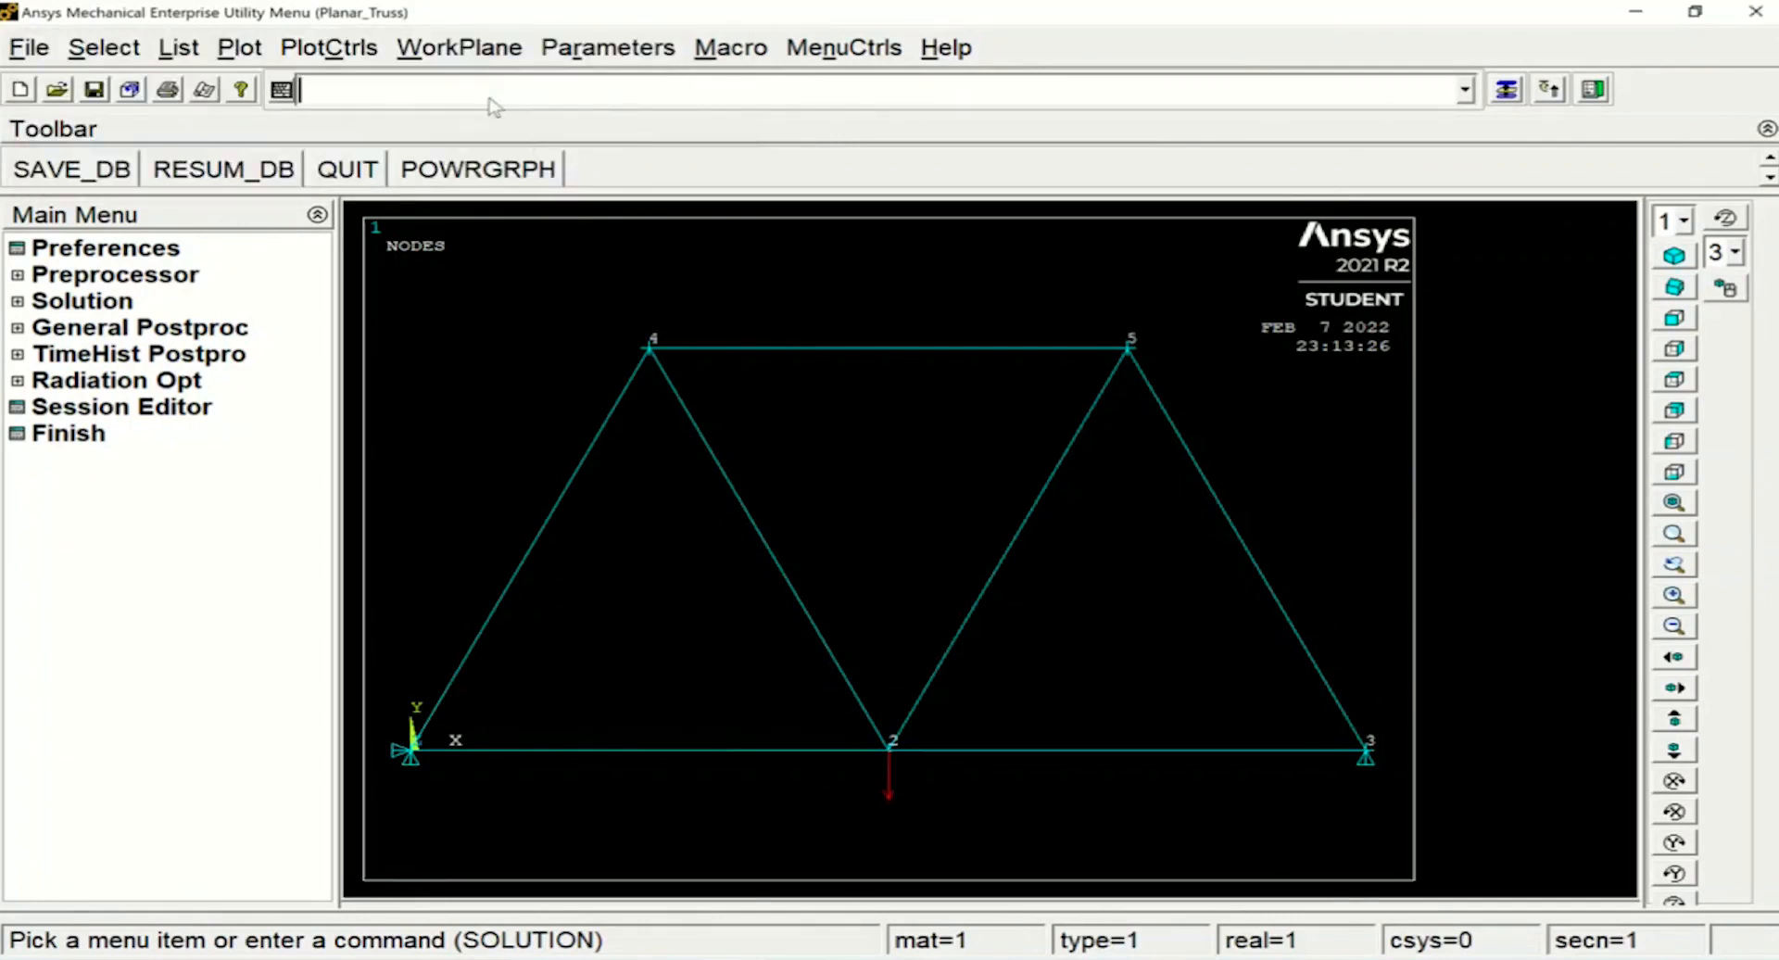
# Exit the solution processor with the FINISH command
pyautogui.write('FI')
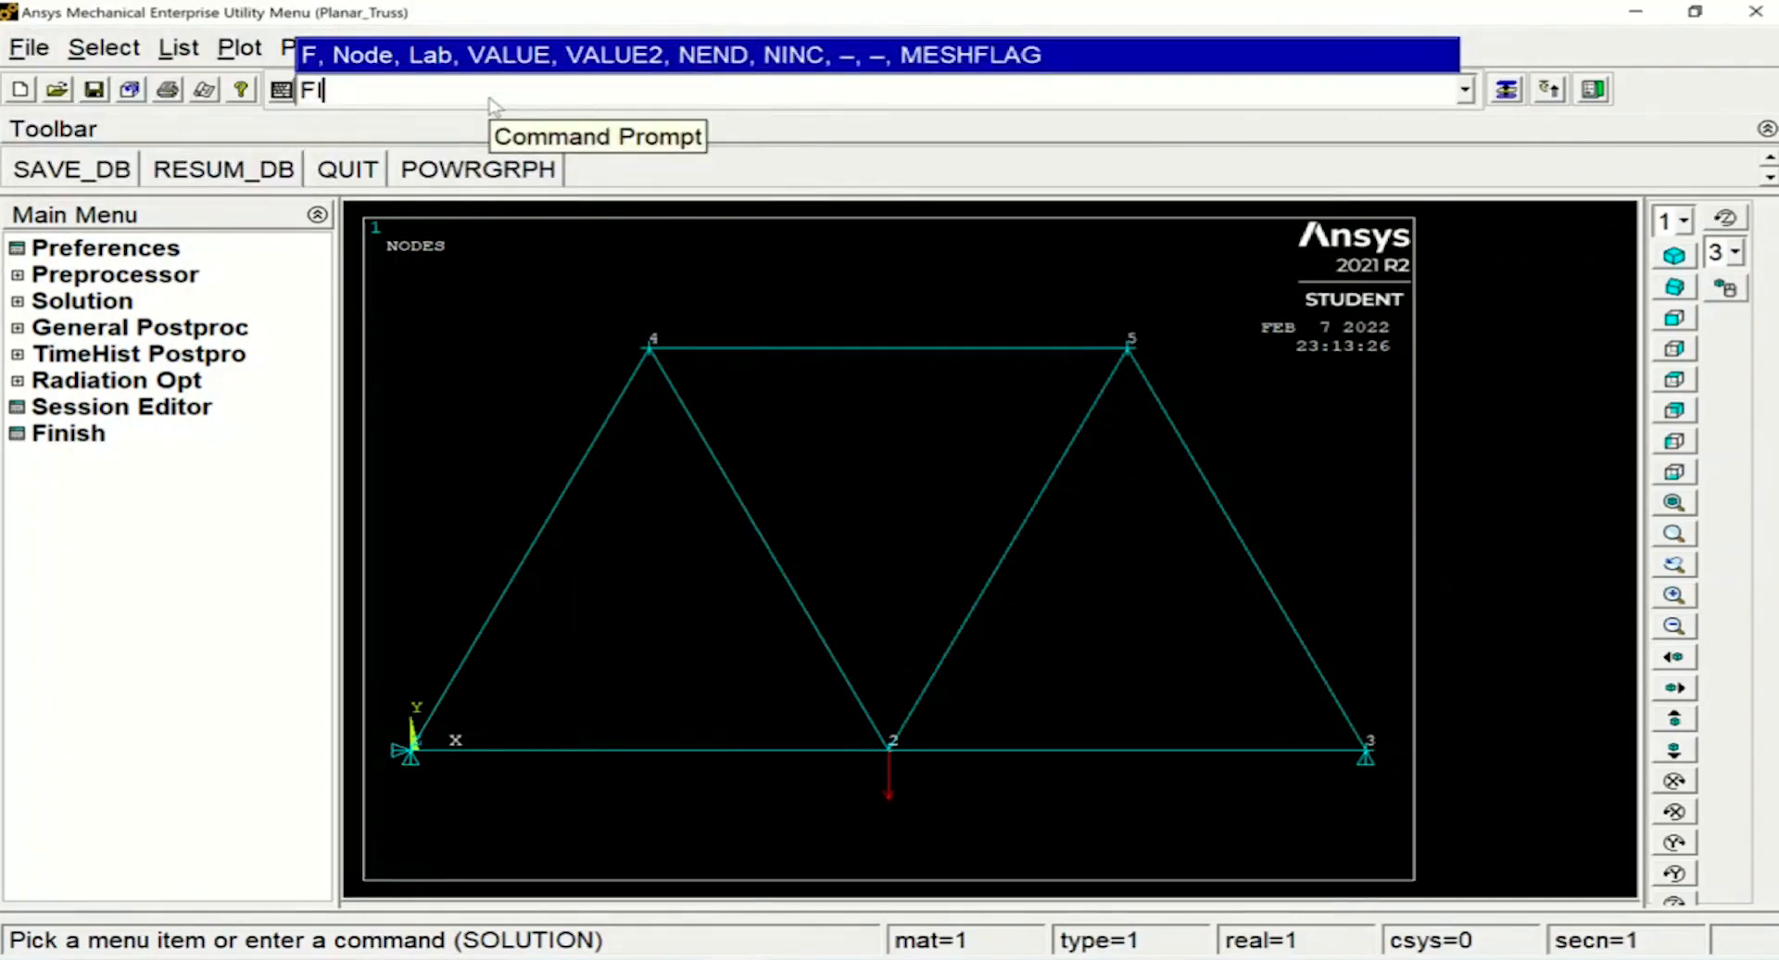
pyautogui.write('NISH')
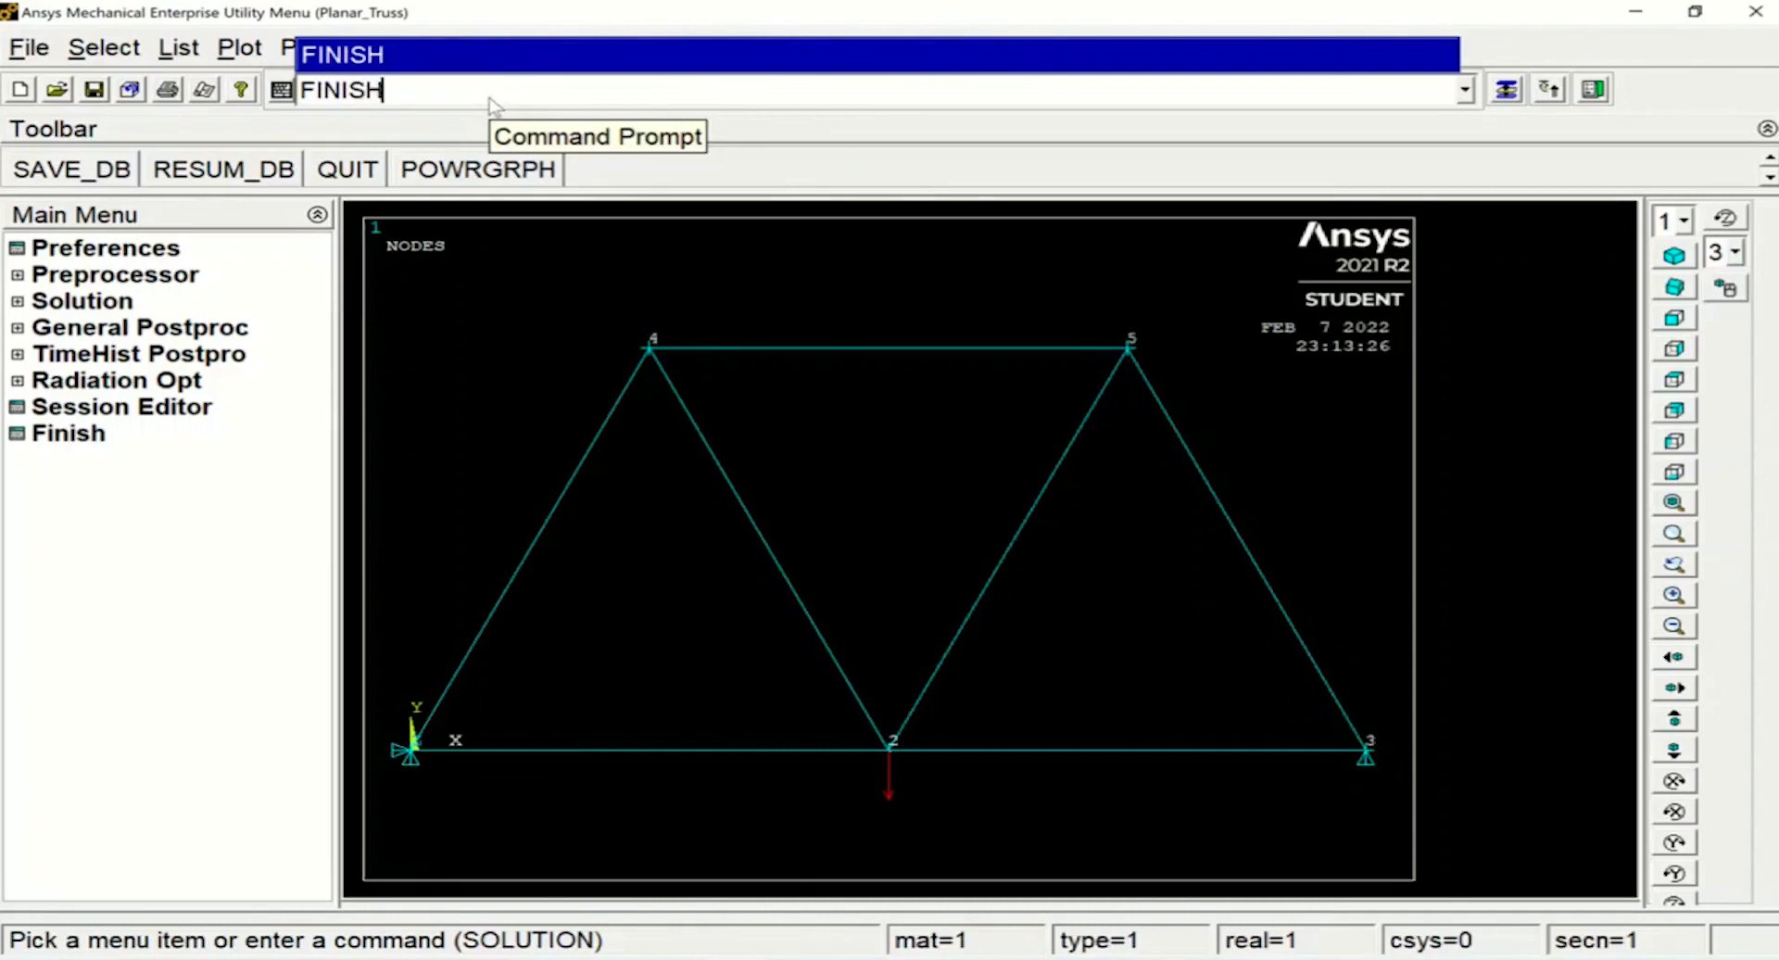
pyautogui.press('Return')
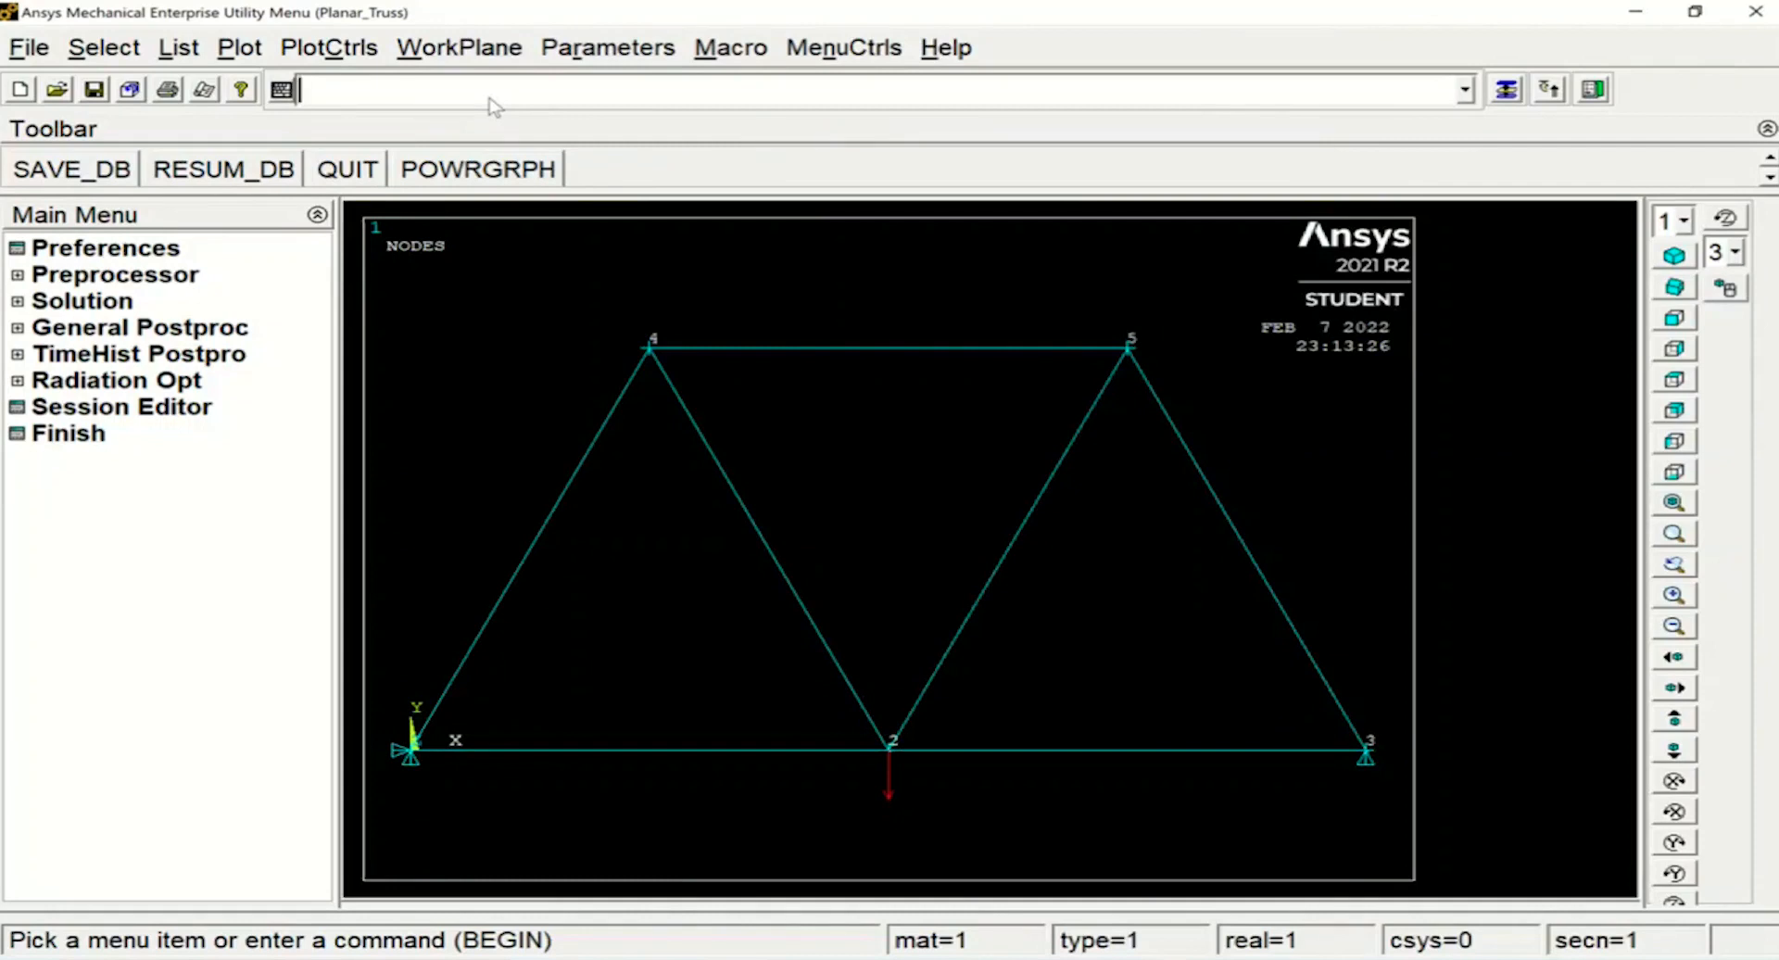
# Enter the general postprocessor with the /POST1 command
pyautogui.write('/')
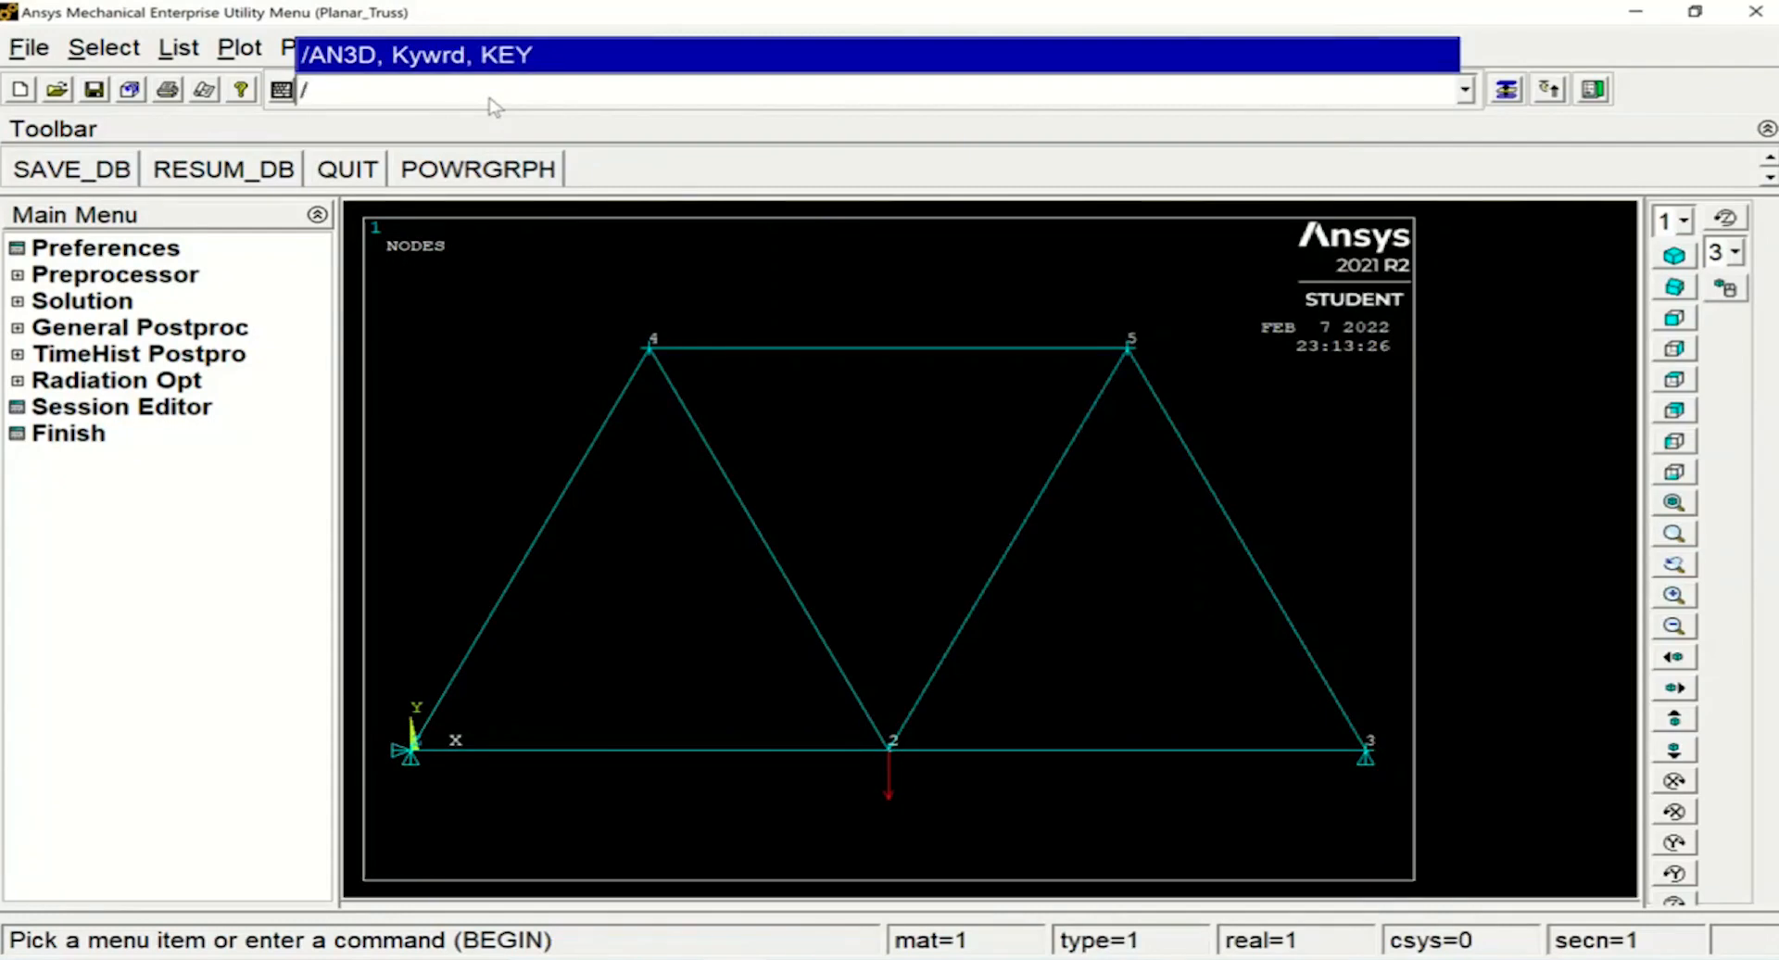
pyautogui.write('POS')
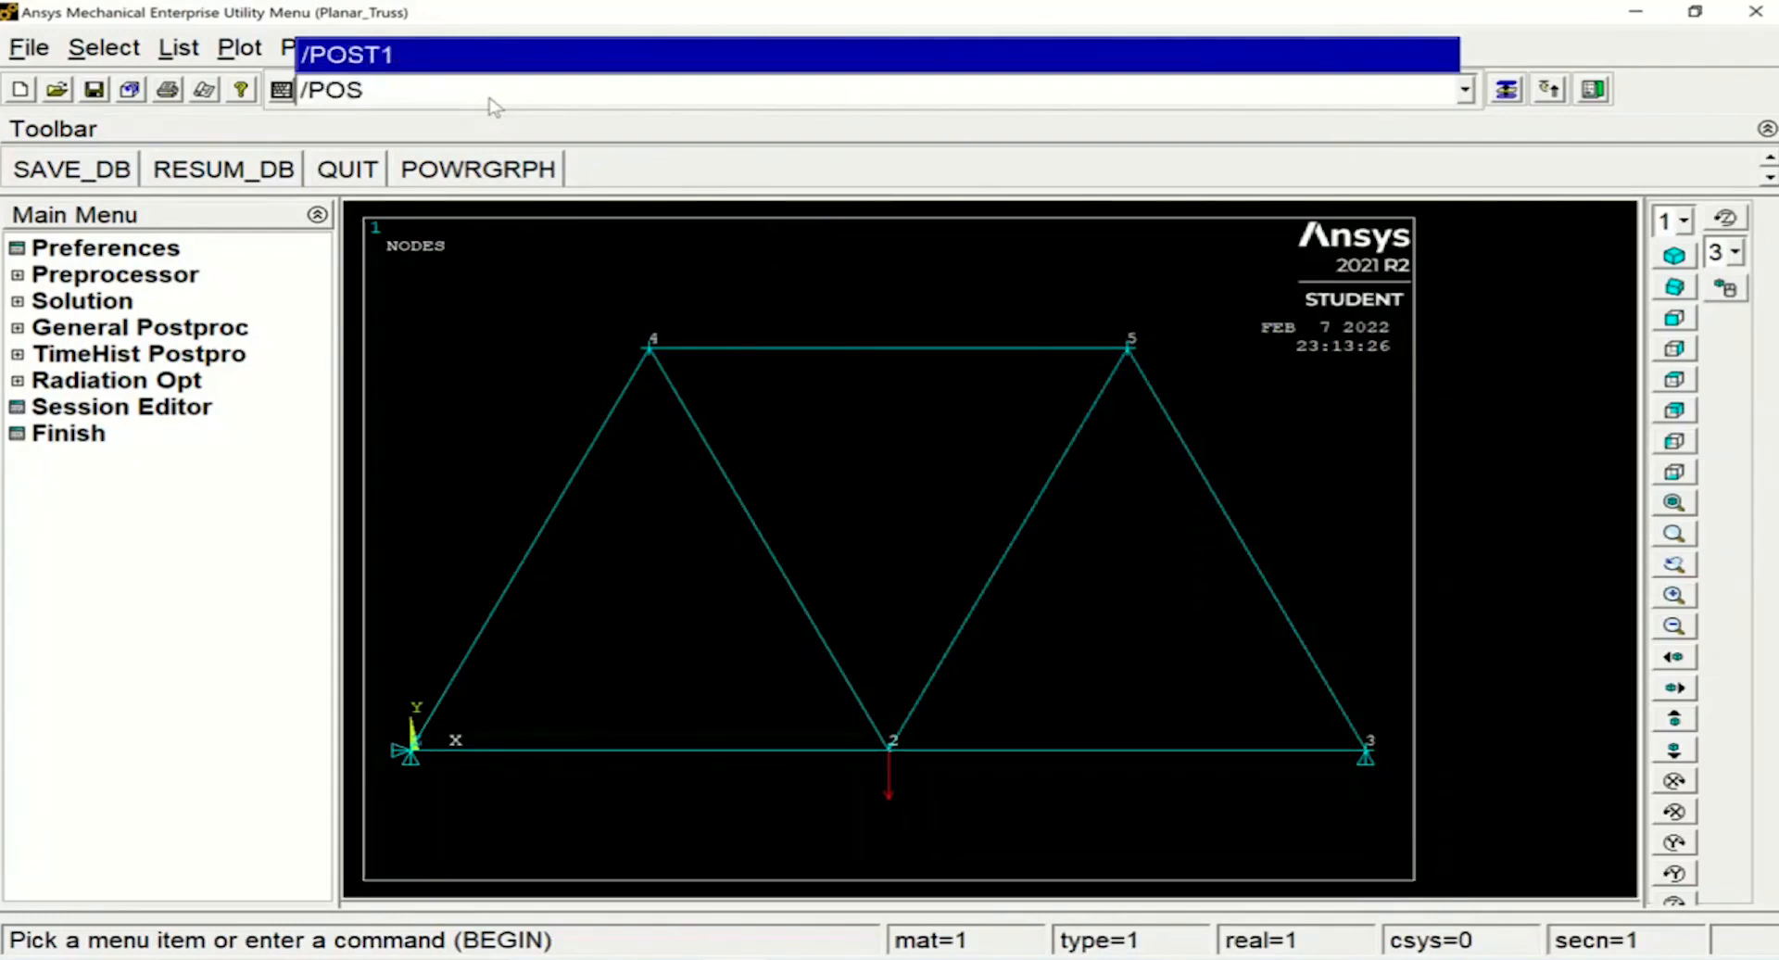
pyautogui.write('T1')
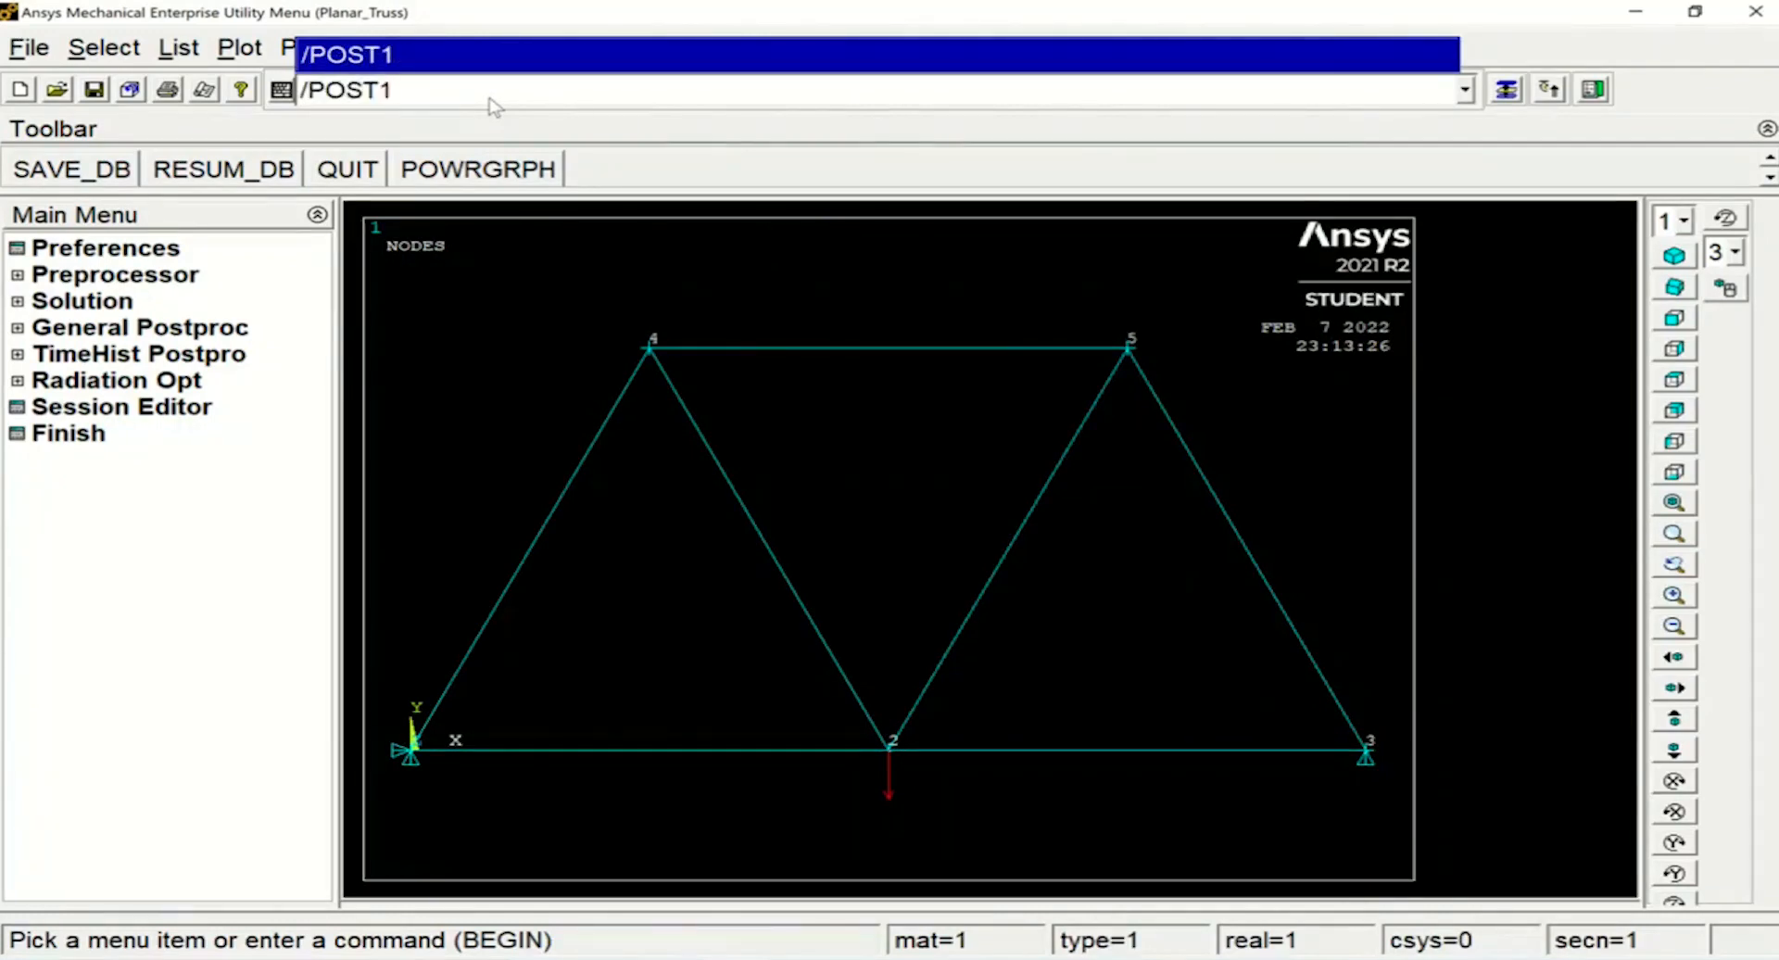
pyautogui.press('Return')
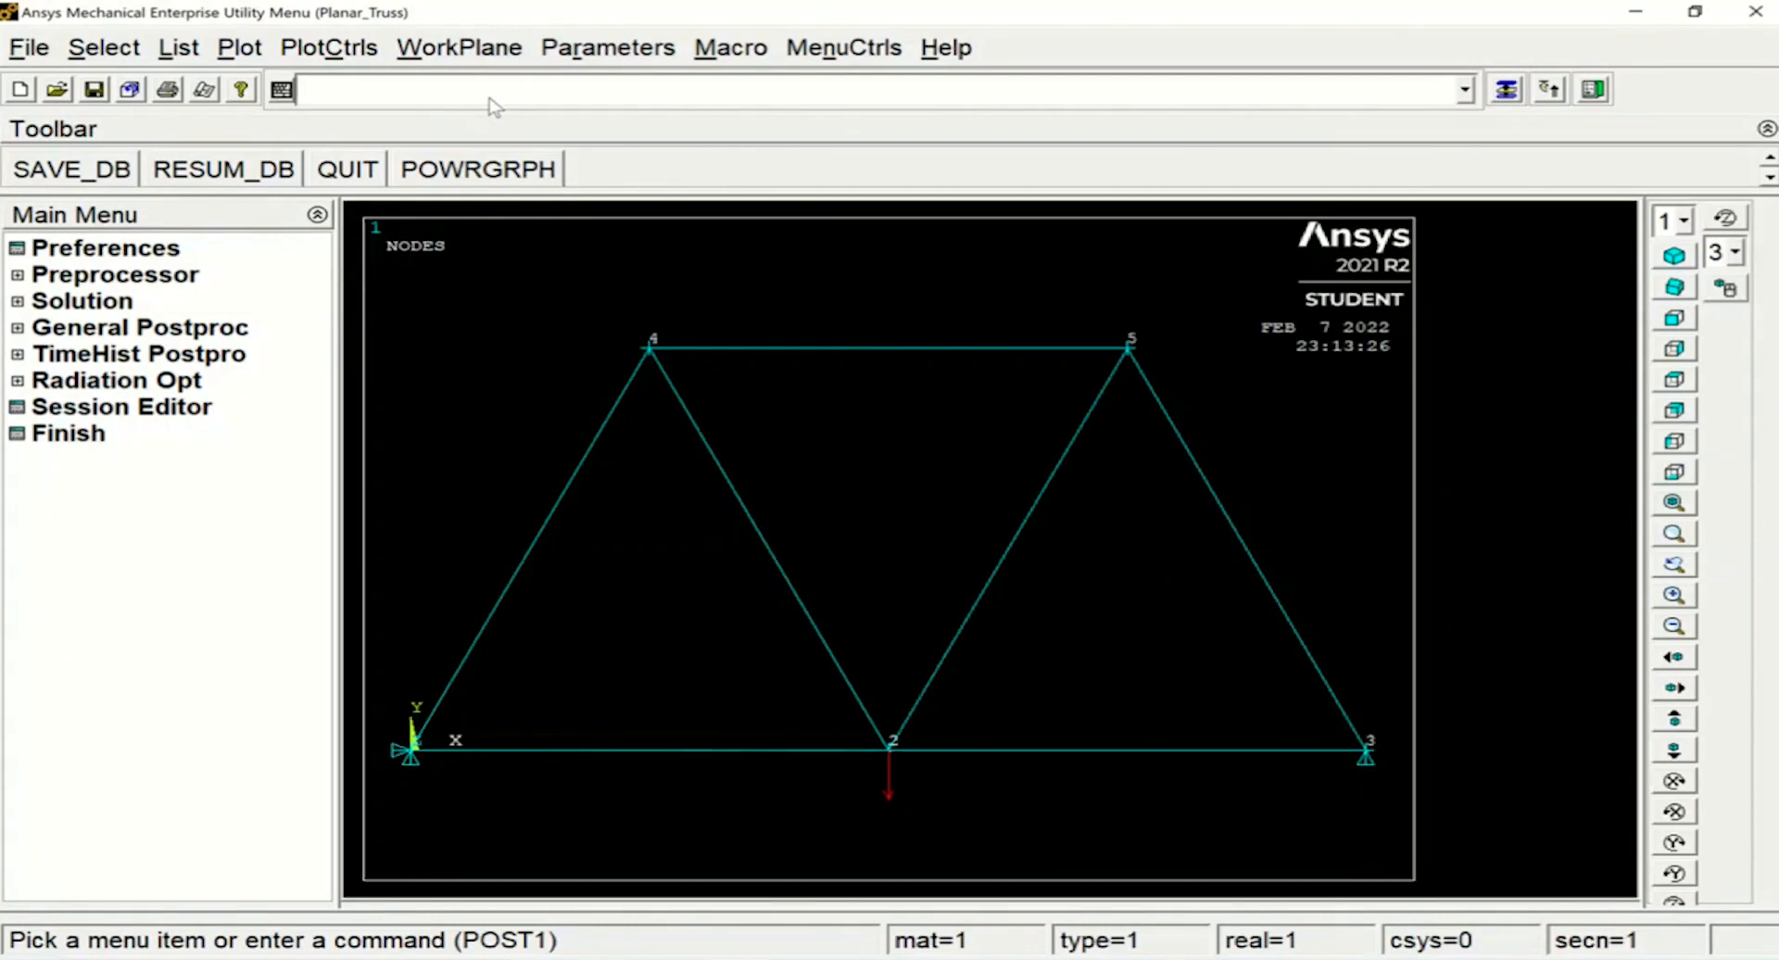
# Plot the nodal displacement vector sum of the truss with the command PLNSOL,U,SUM,0,1
pyautogui.write('PL')
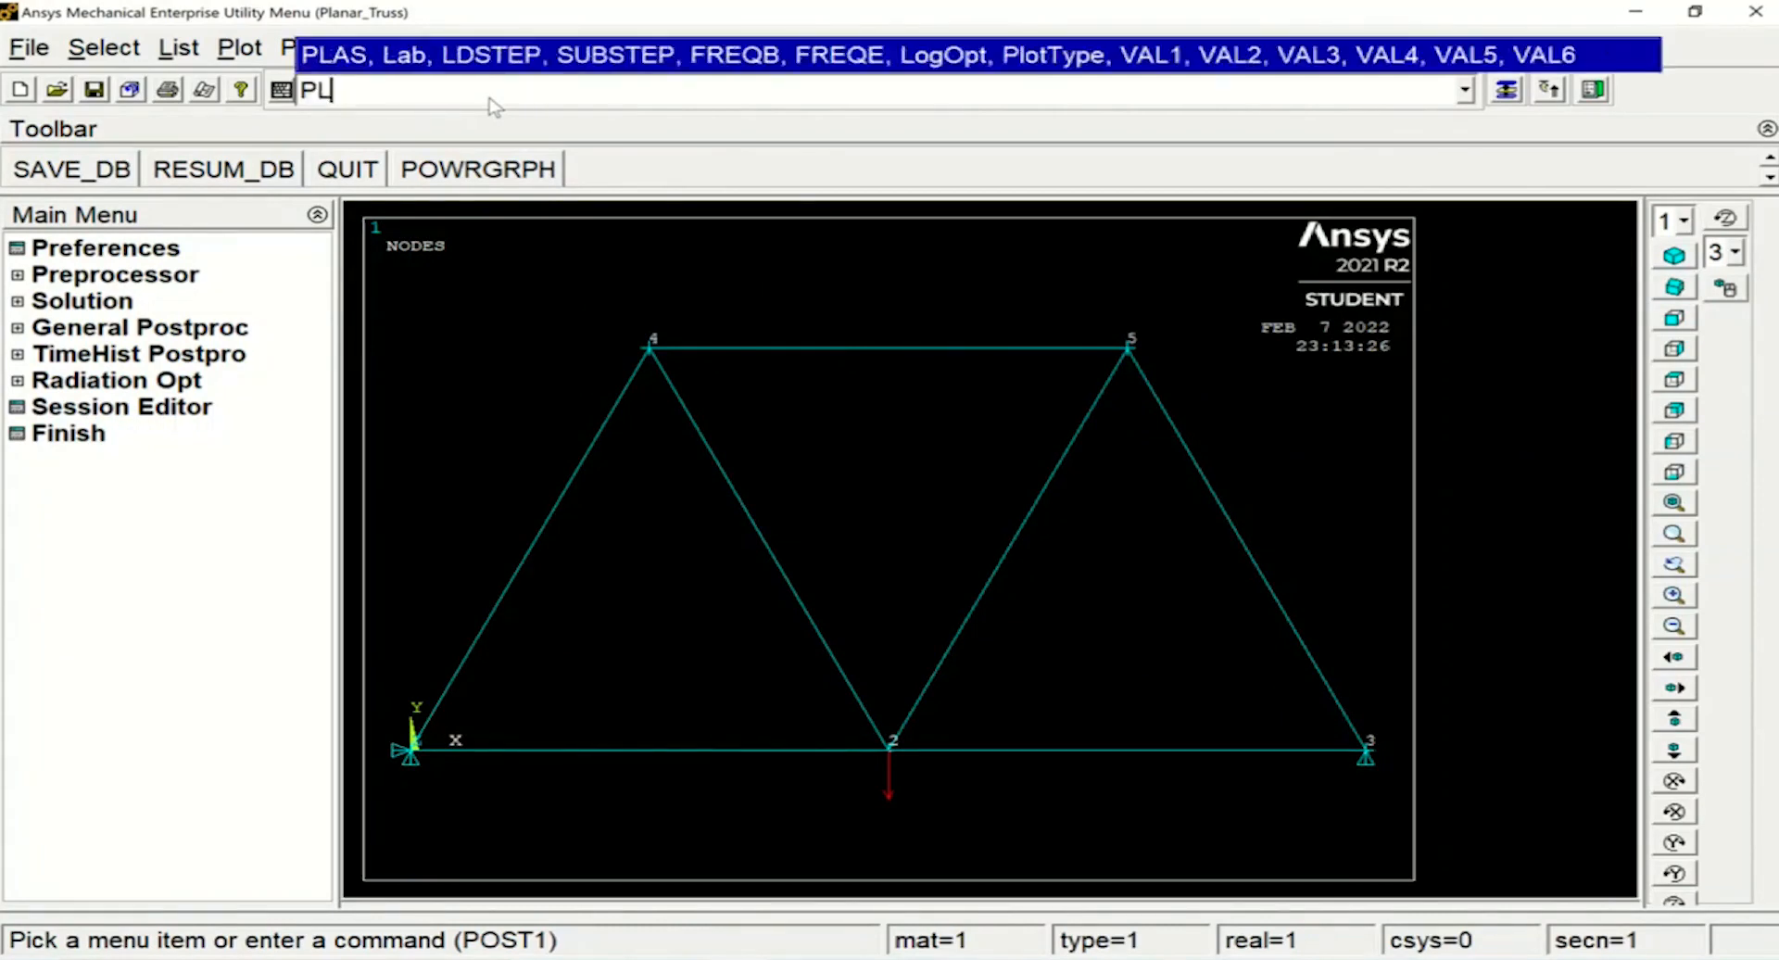
pyautogui.write('N')
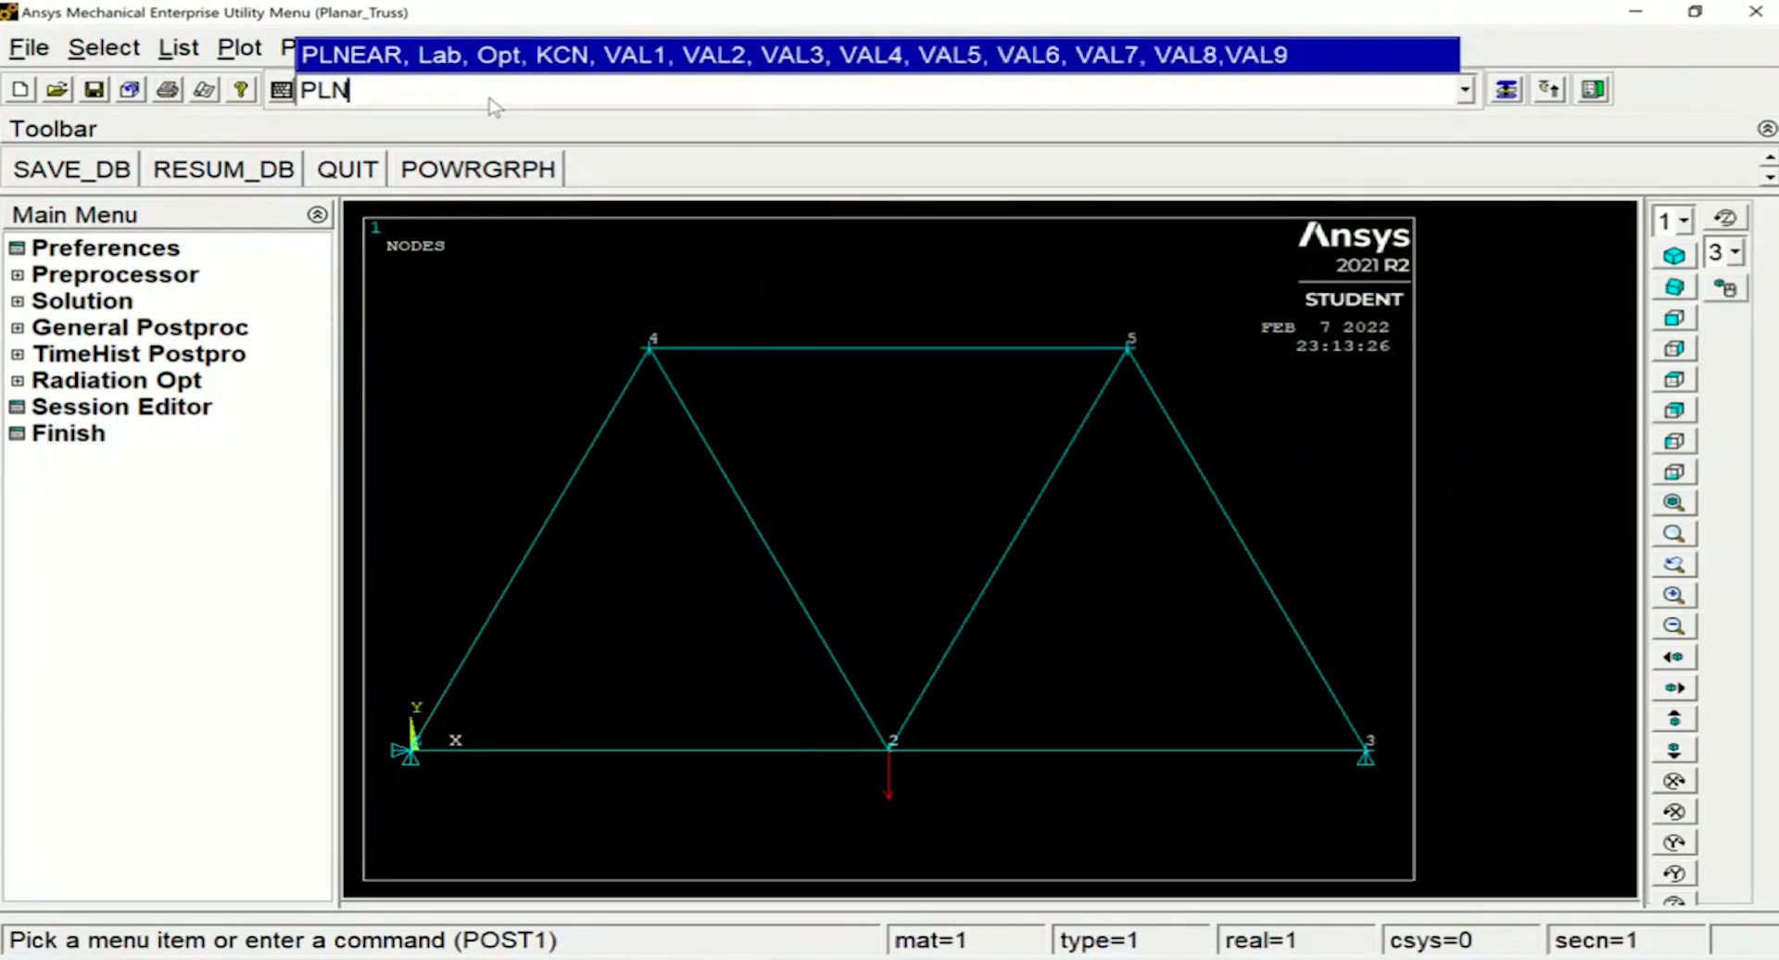
pyautogui.write('SOL')
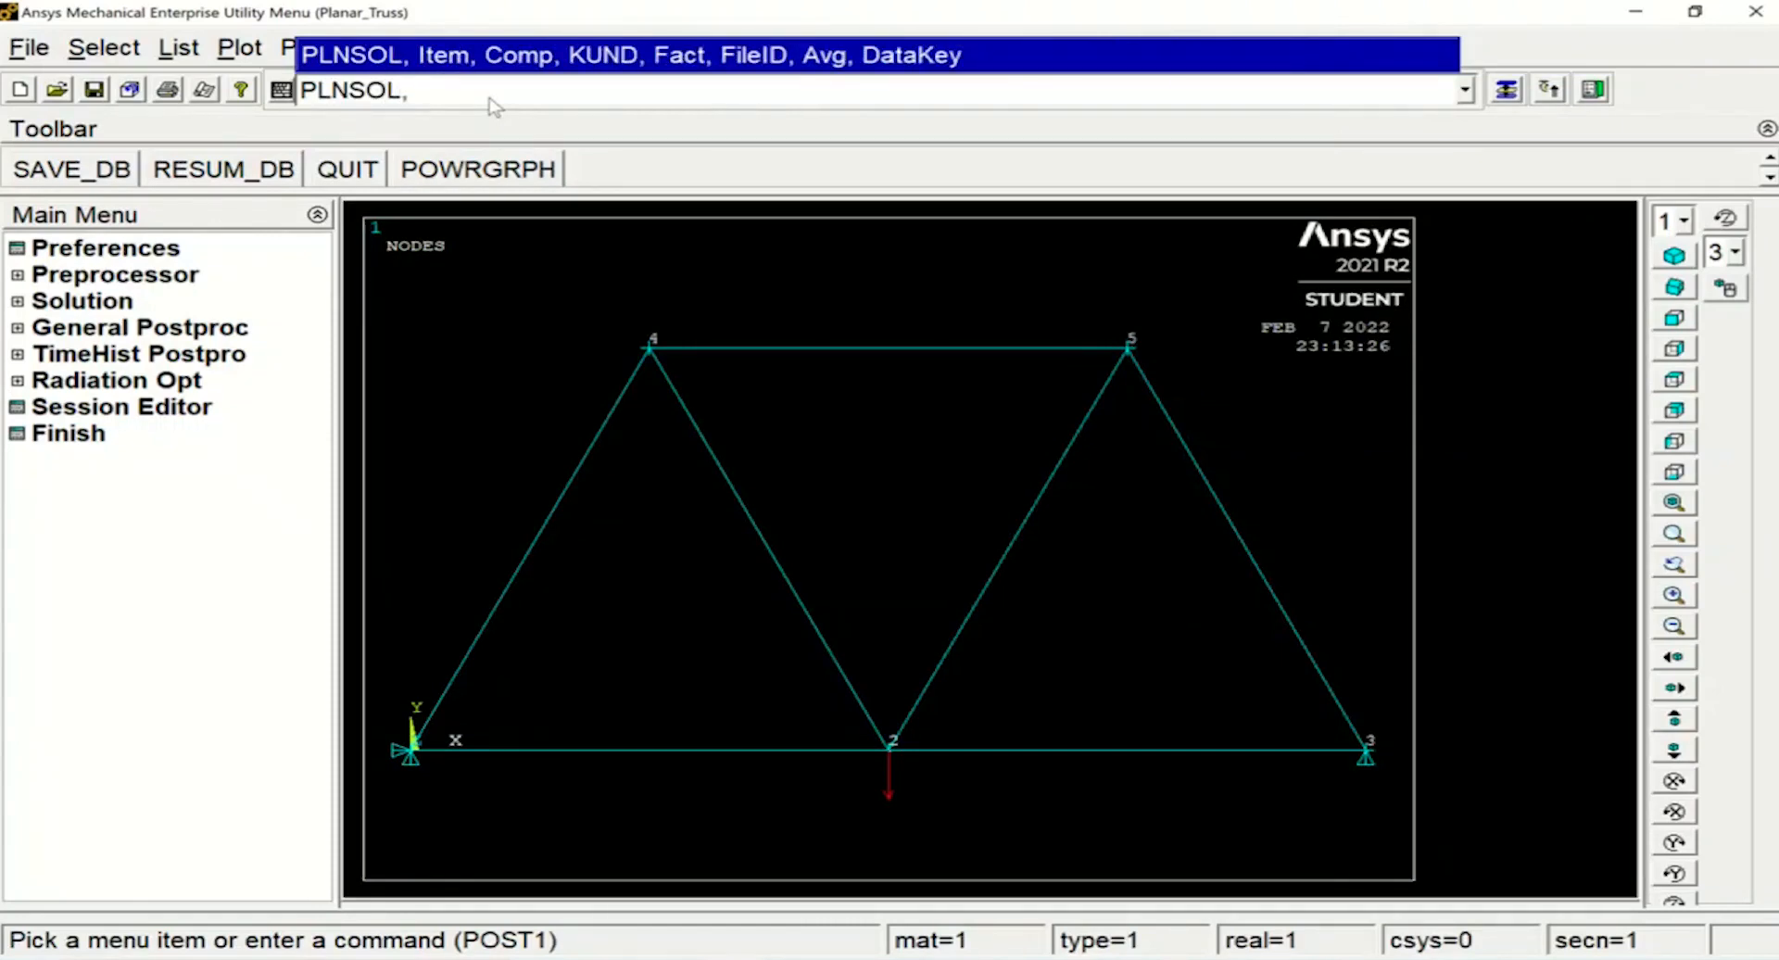
pyautogui.write(',U,SUM,0,1')
pyautogui.press('Return')
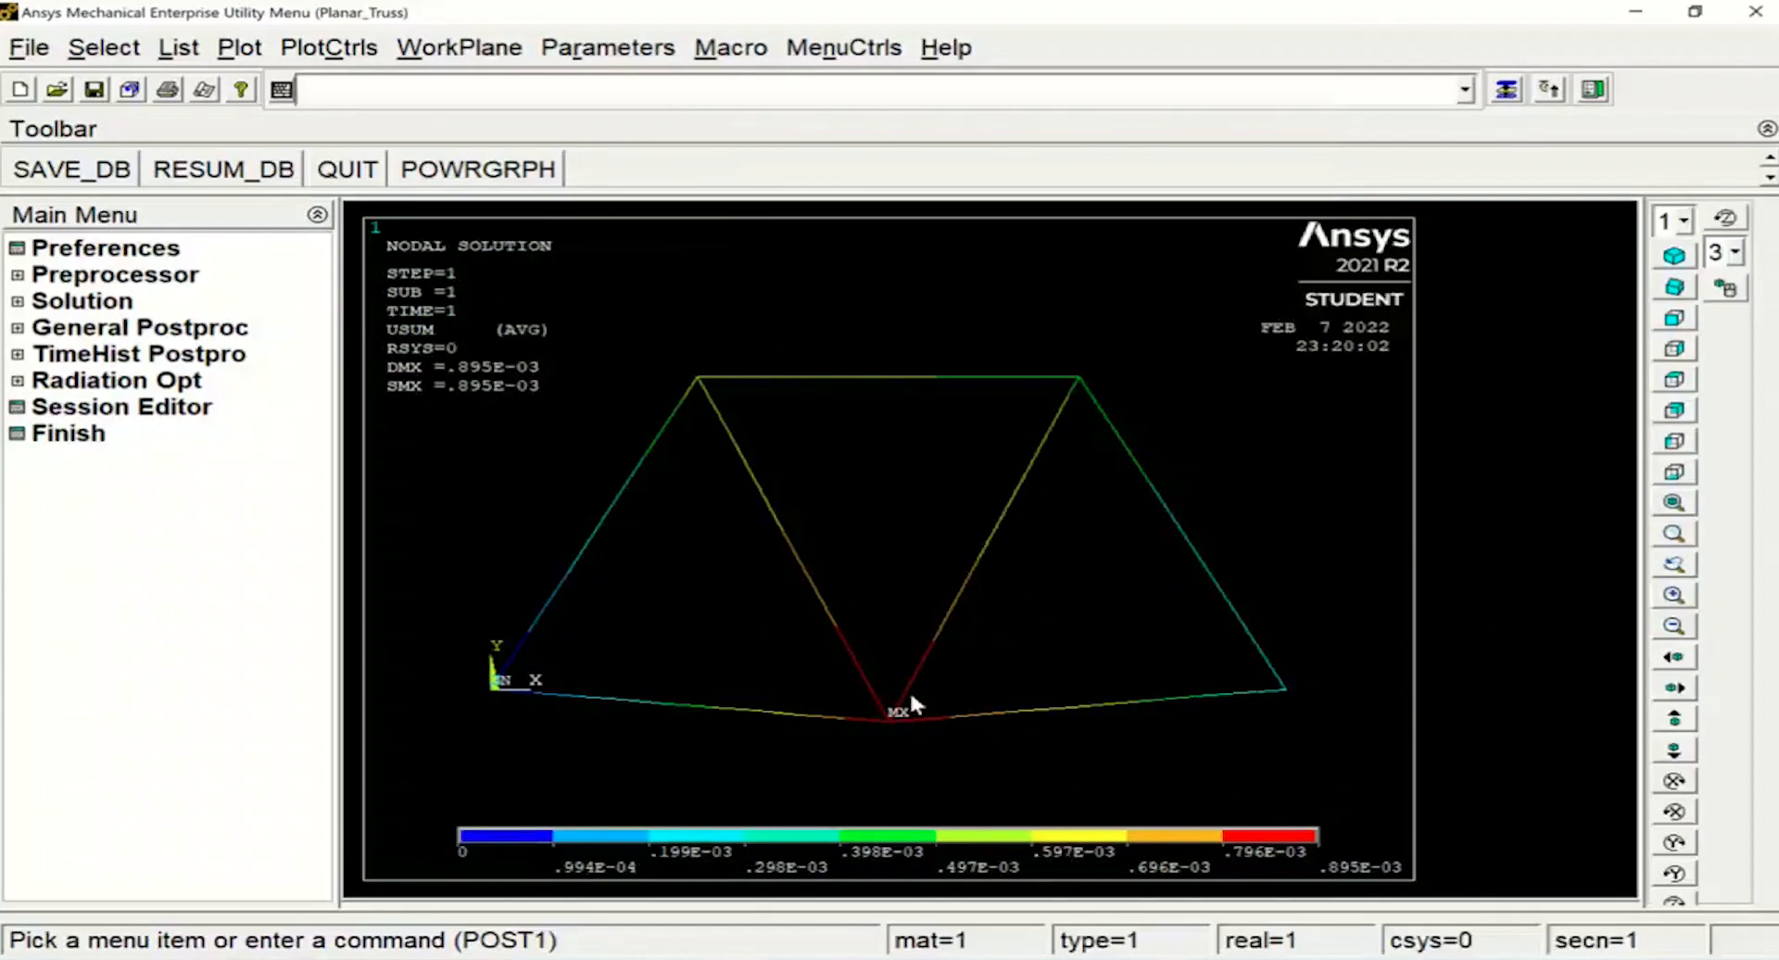
# List the displacement components at all nodes with PRNSOL,U,COMP, review the listing and close it
pyautogui.write('P')
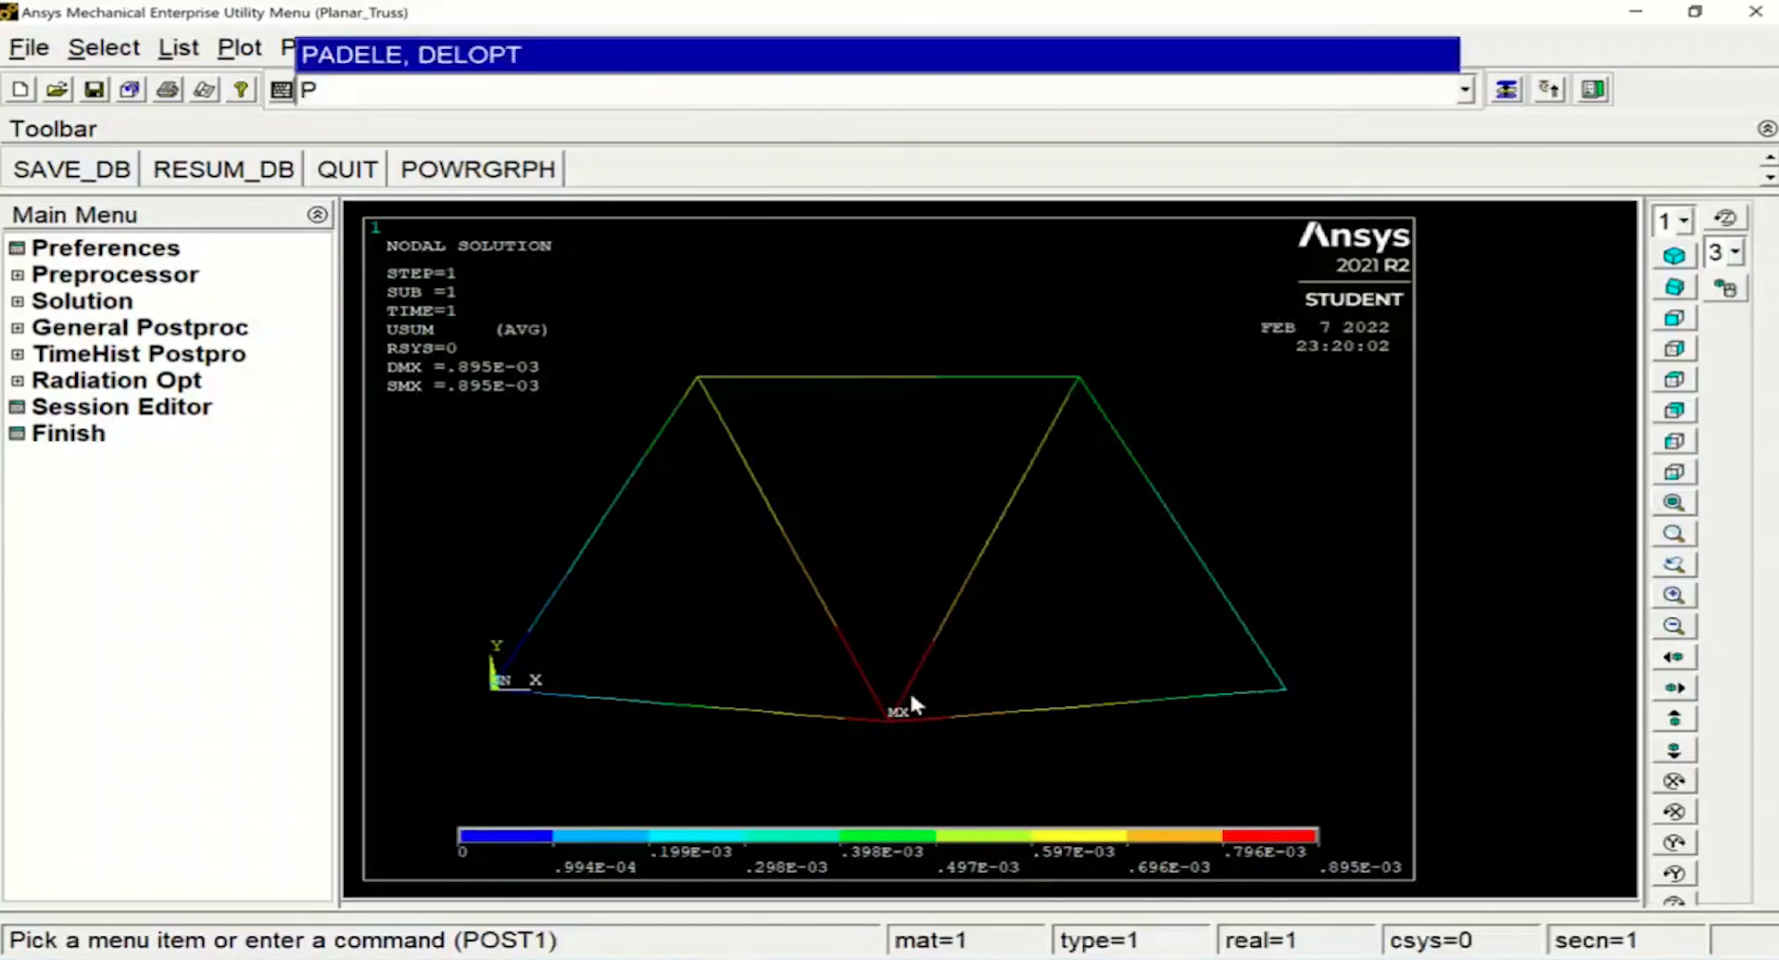
pyautogui.write('RNSOL')
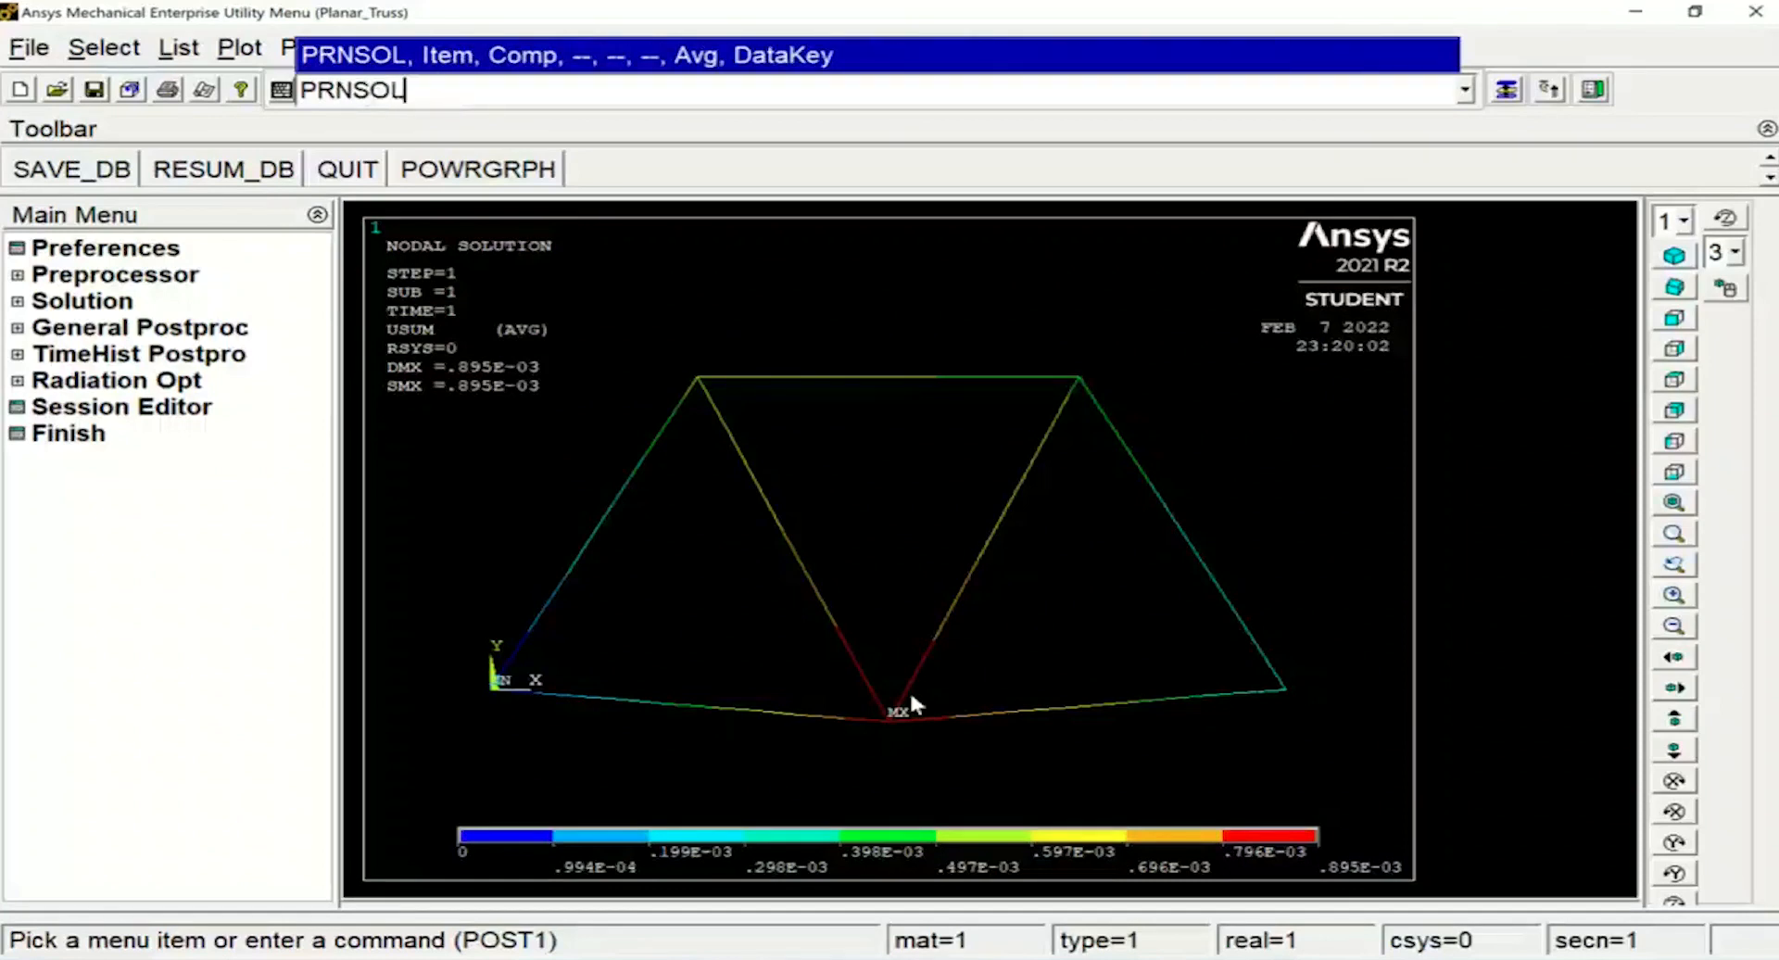
pyautogui.write(',U,C')
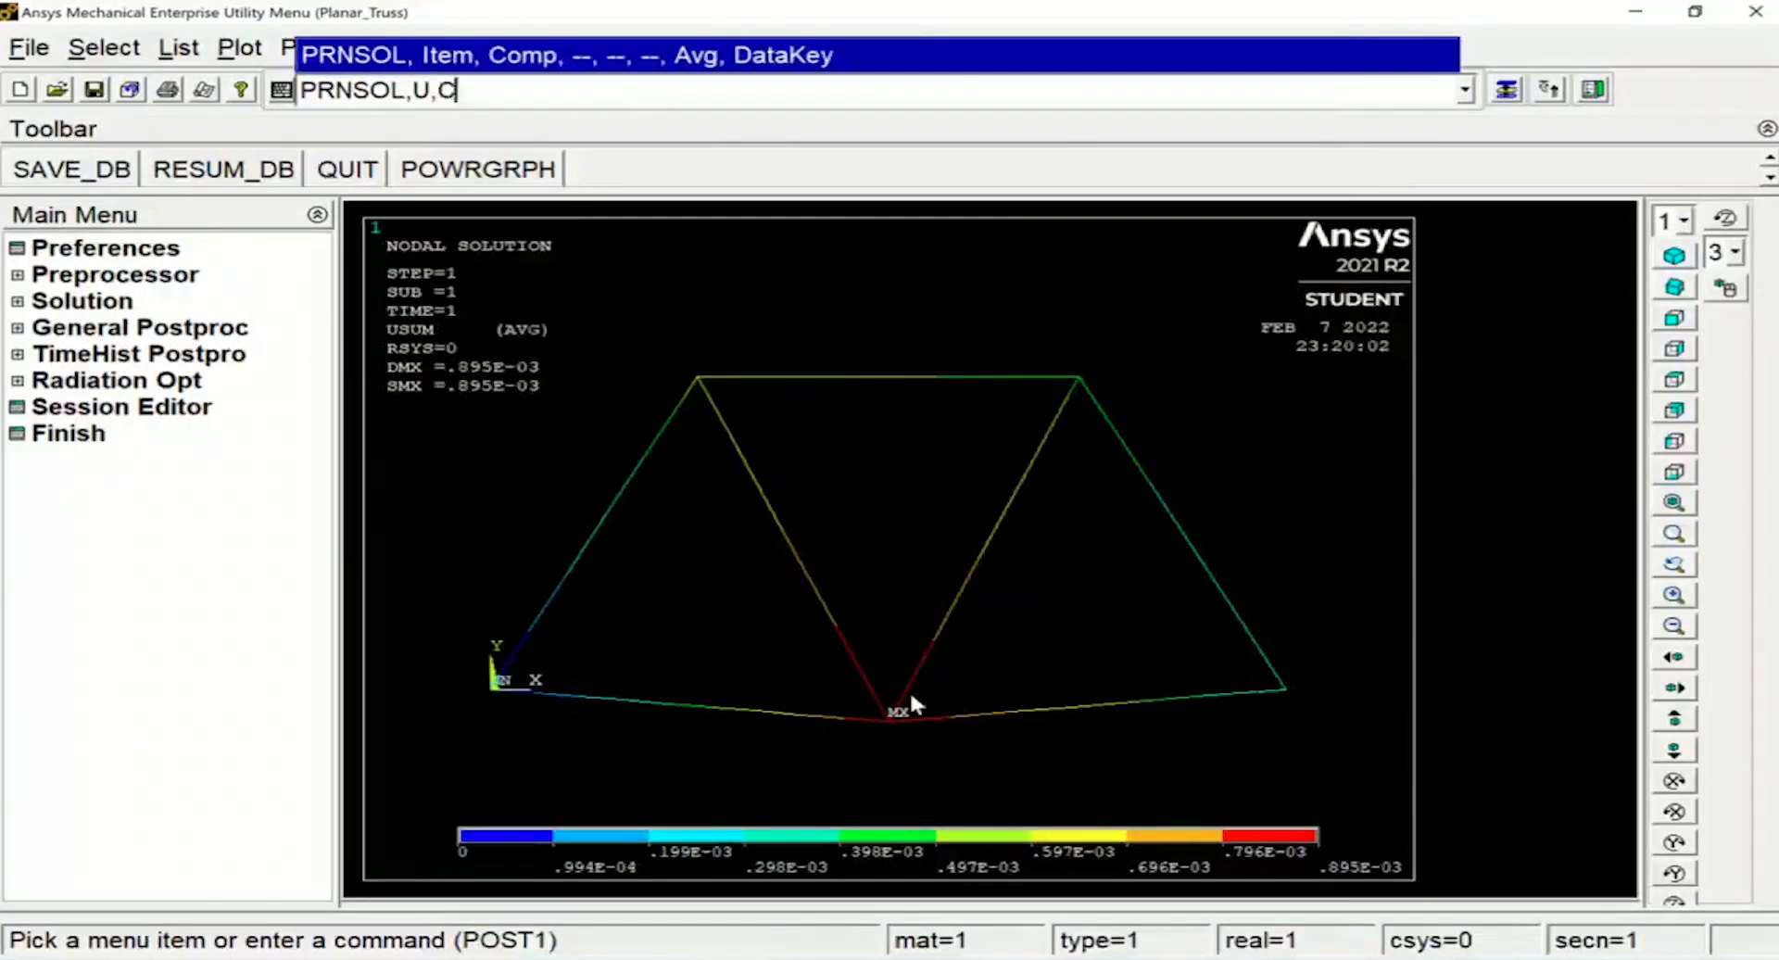
pyautogui.write('OMP')
pyautogui.press('Return')
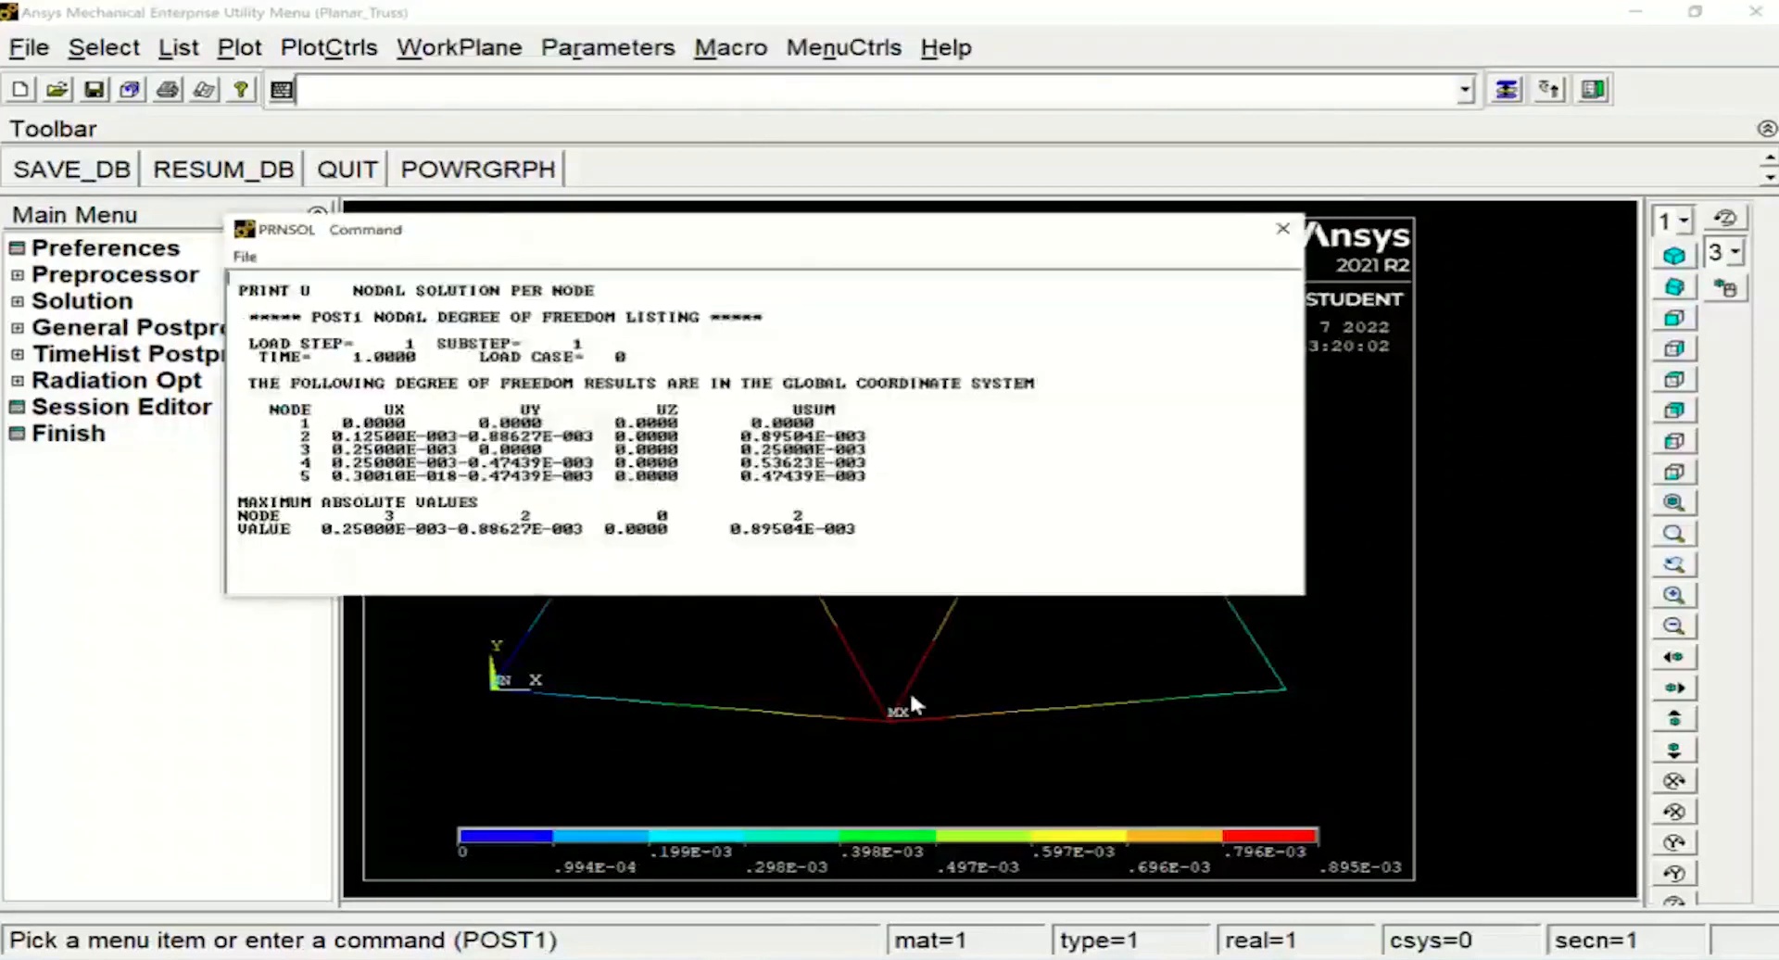
pyautogui.moveTo(466, 240); pyautogui.dragTo(576, 252)
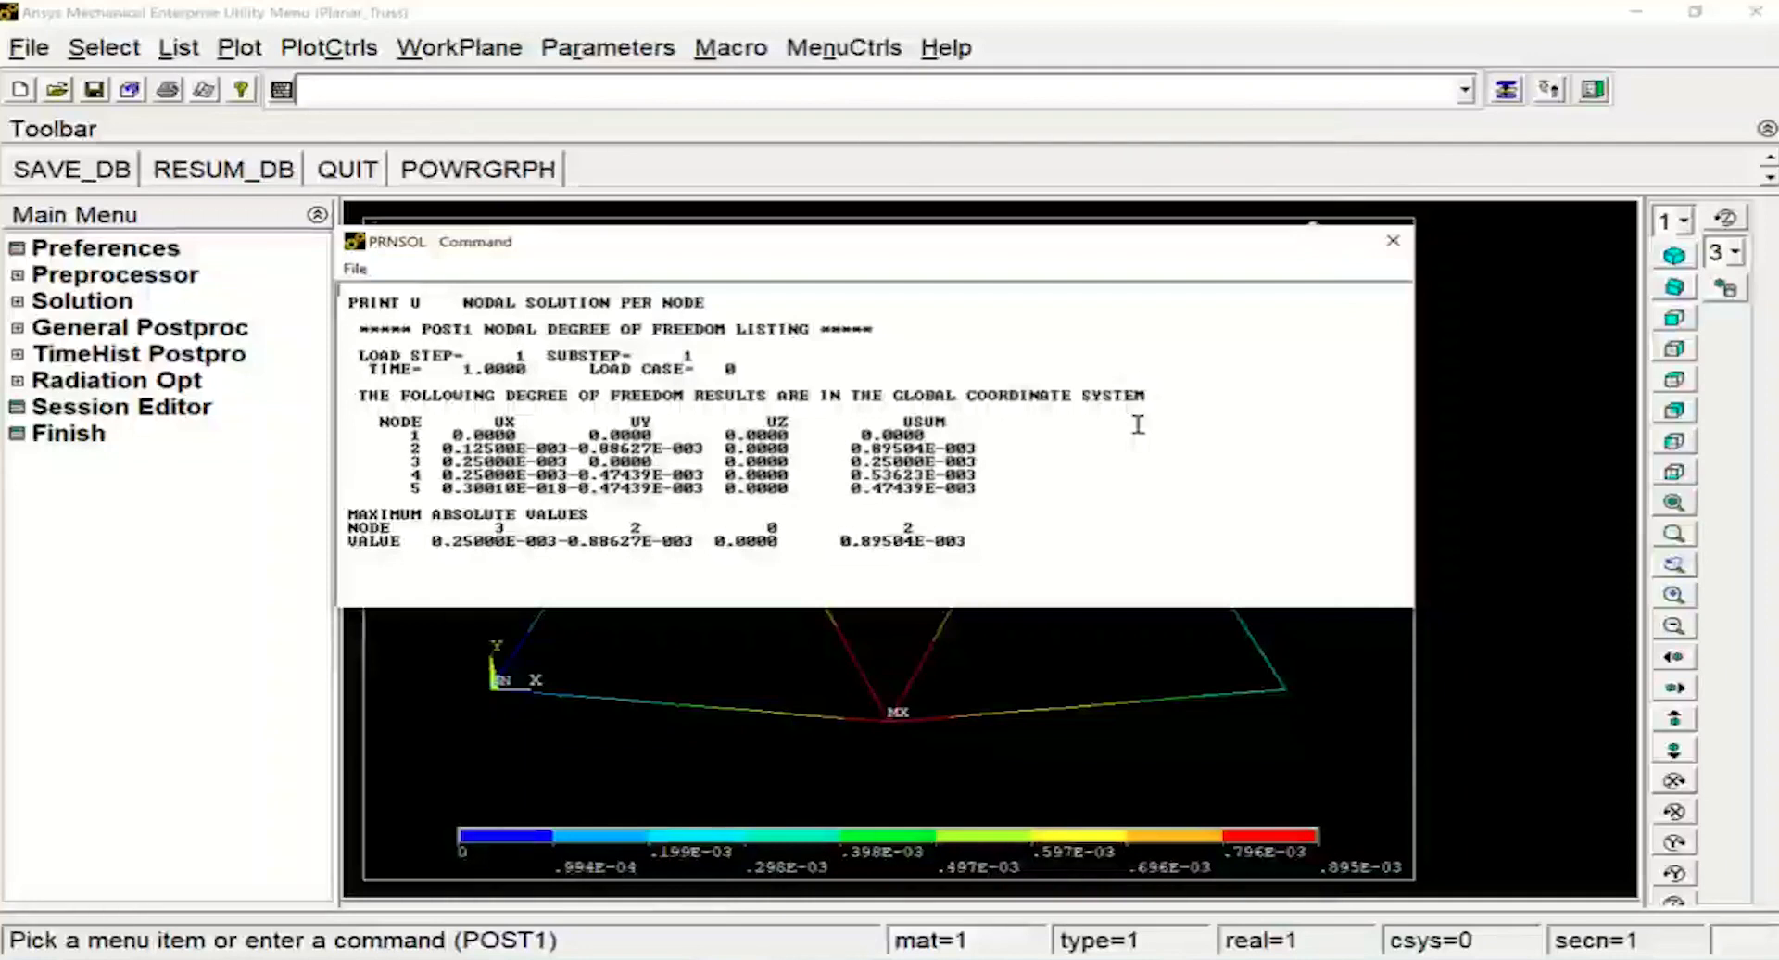
pyautogui.click(1408, 243)
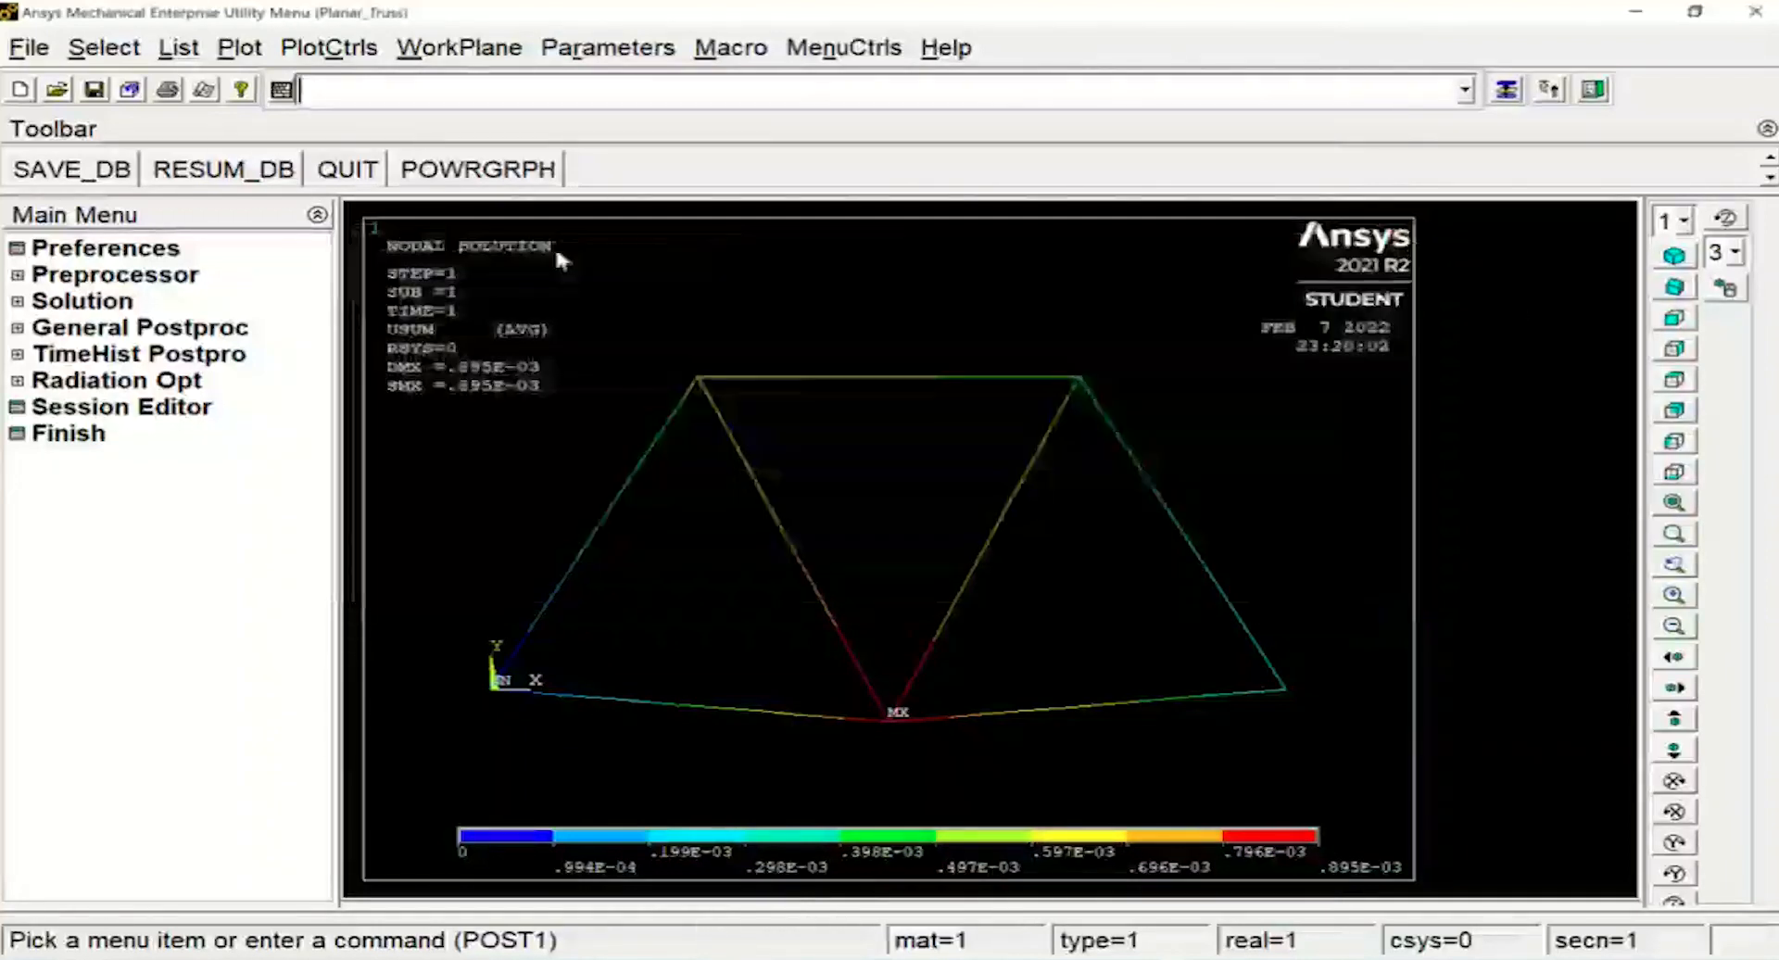
pyautogui.click(21, 330)
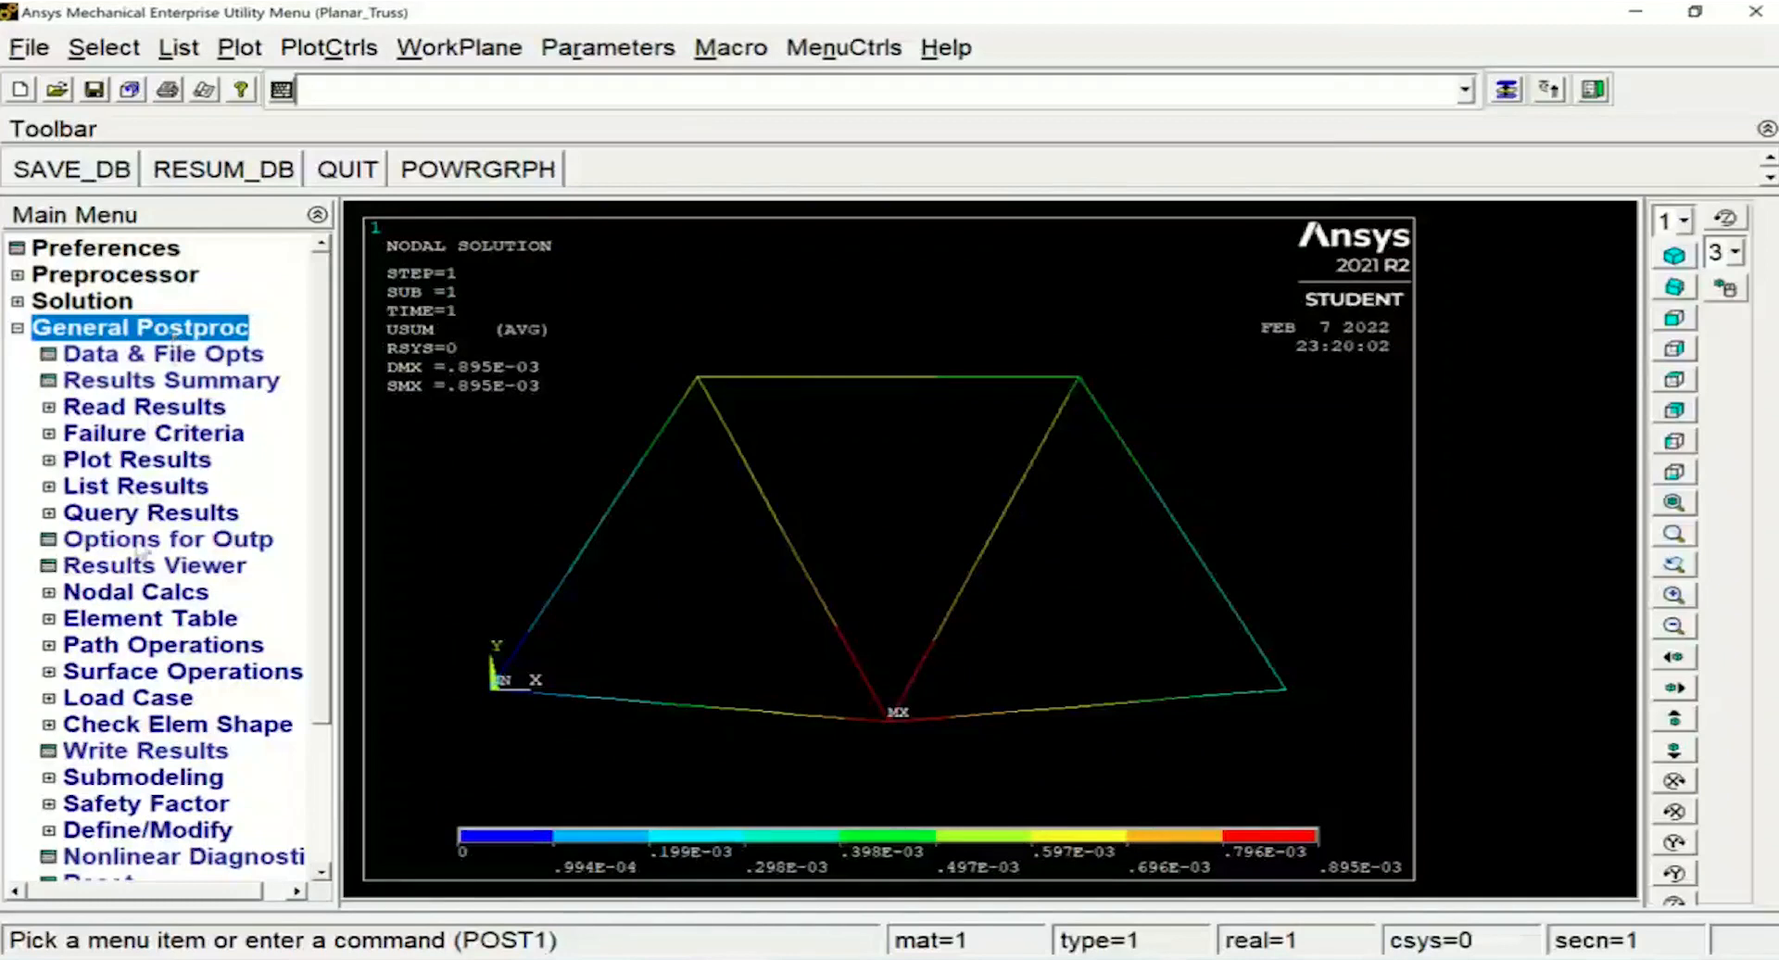
pyautogui.click(111, 569)
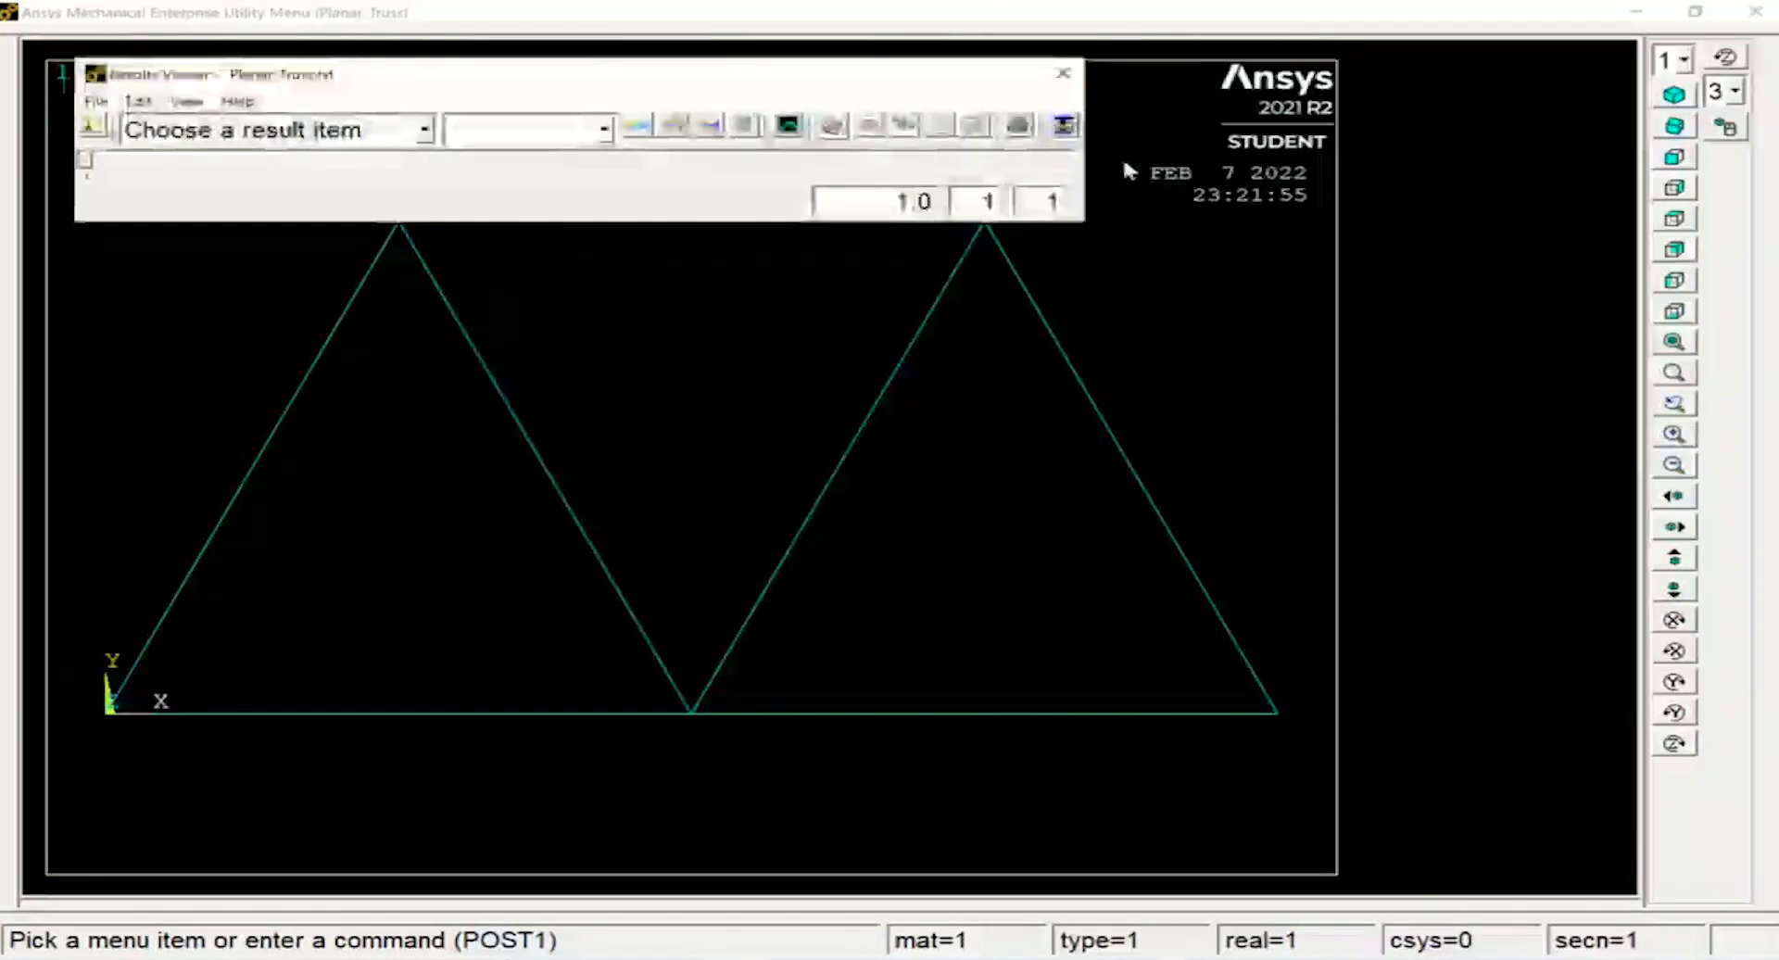
pyautogui.click(1063, 73)
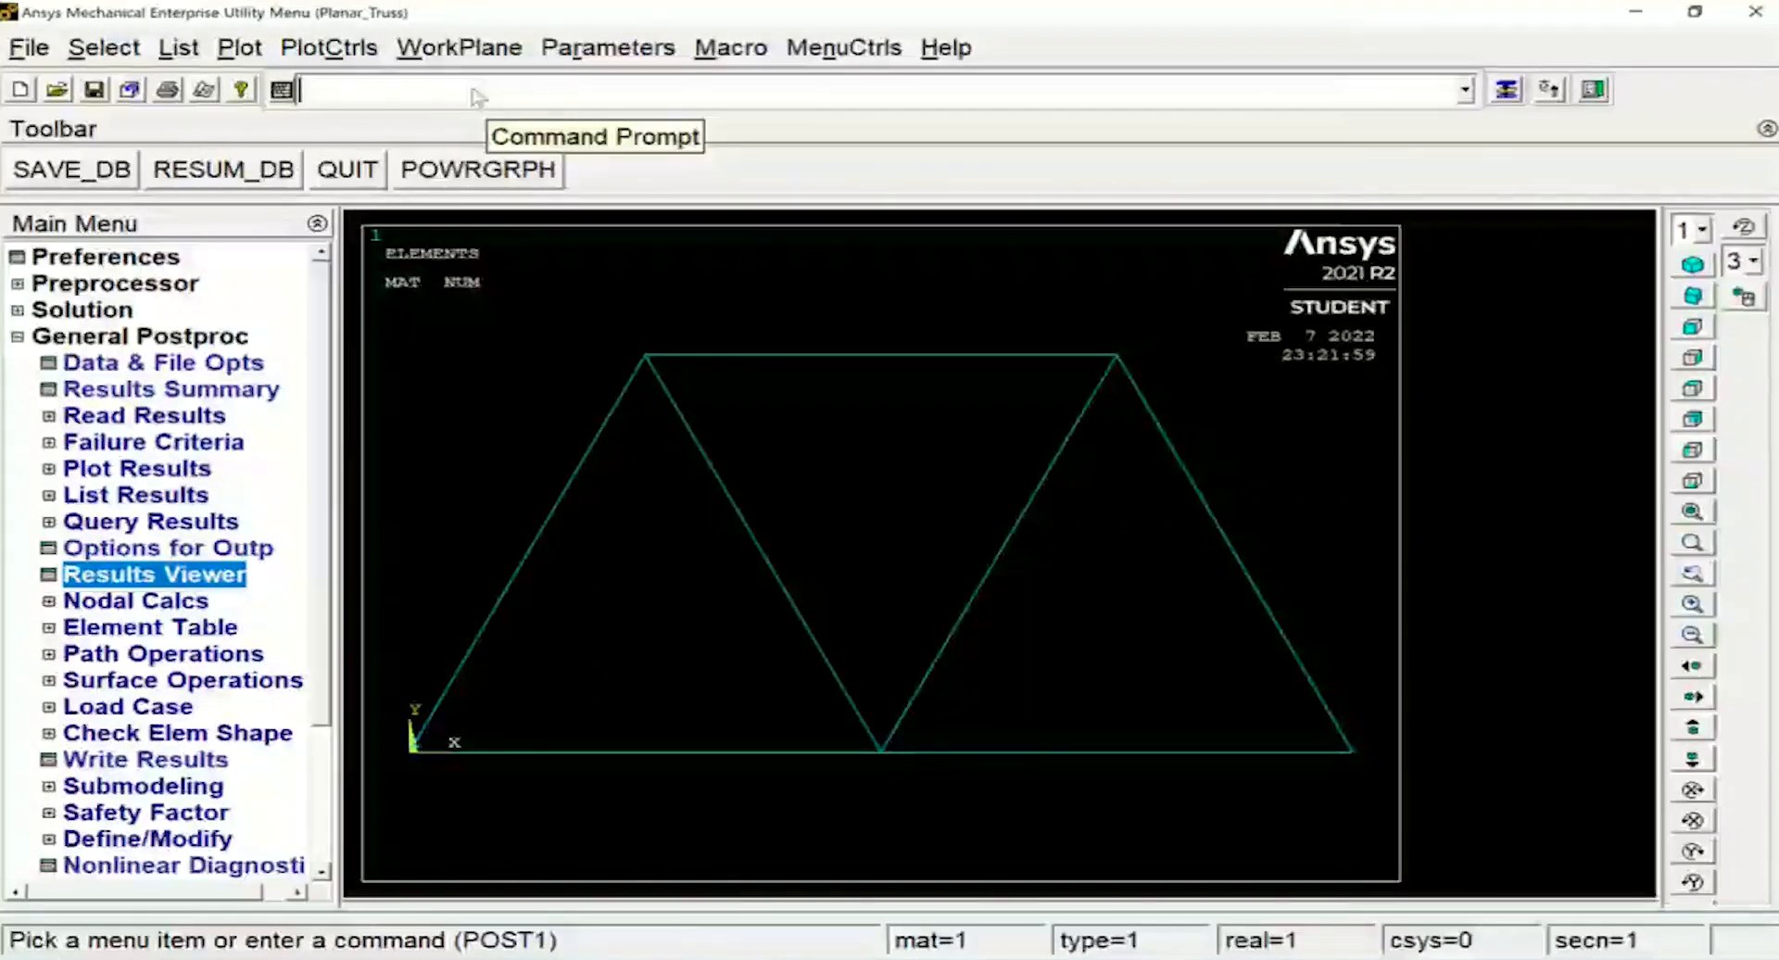
# List the element nodal forces with PRESOL,FORC, review the FX, FY and FZ values through element 7, and close the listing
pyautogui.write('PRE')
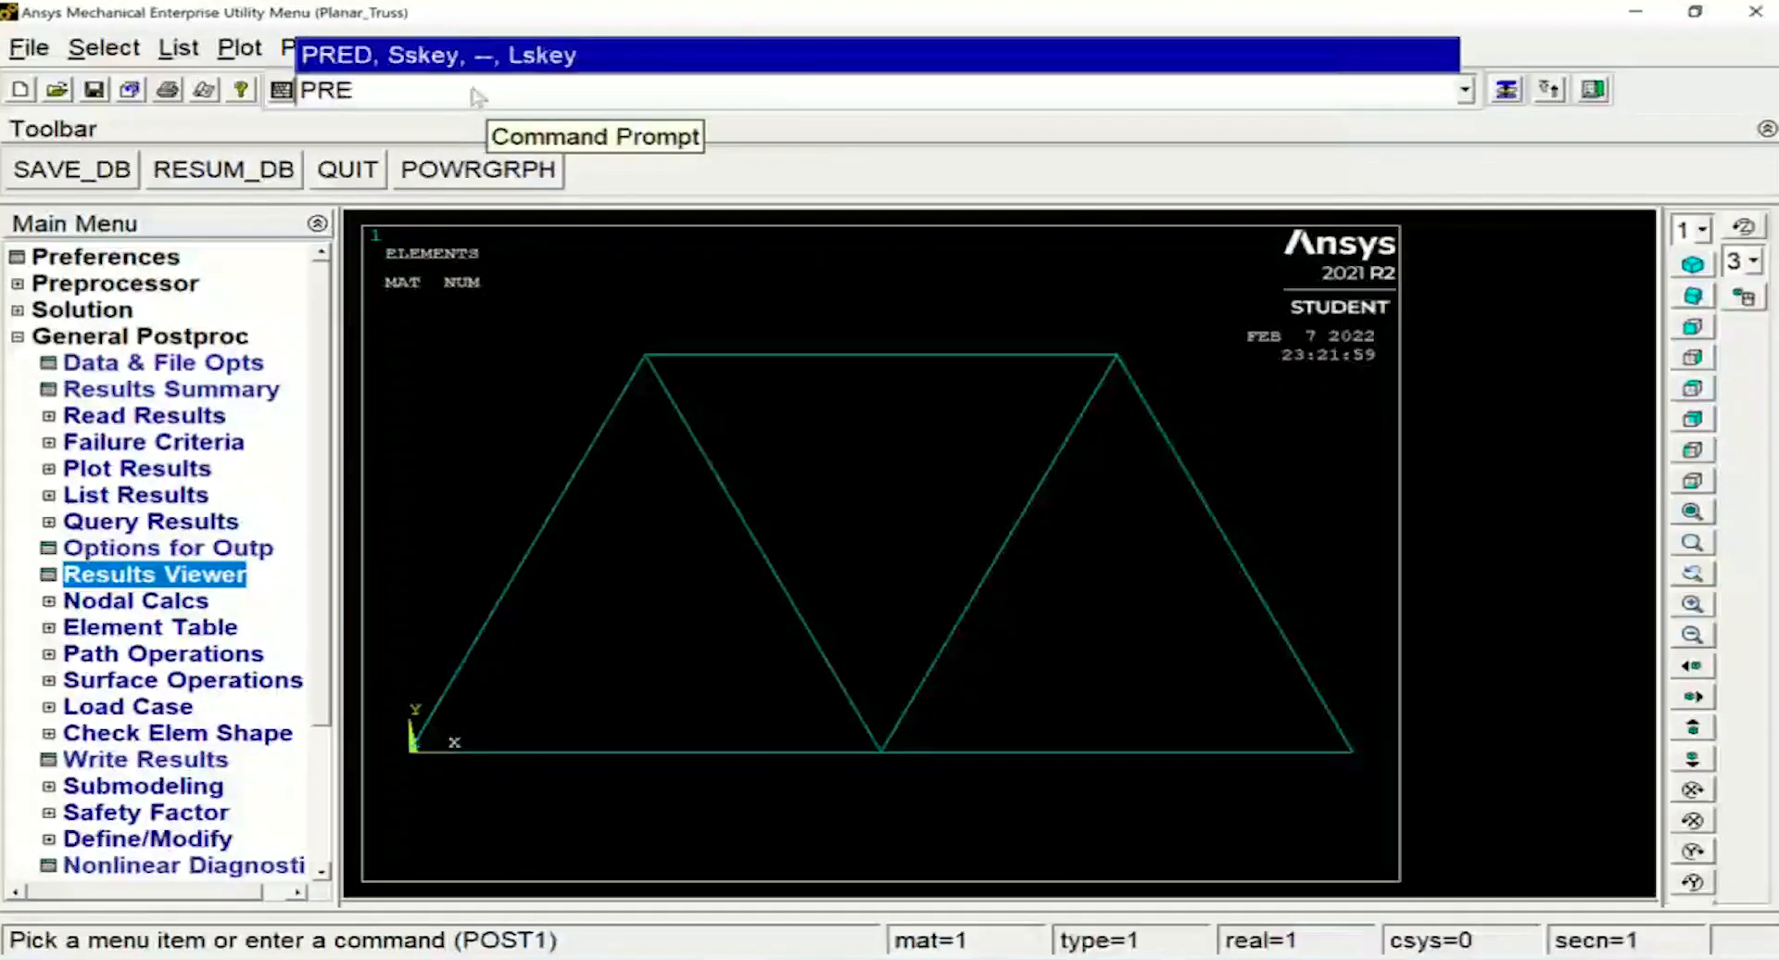
pyautogui.write('SOL')
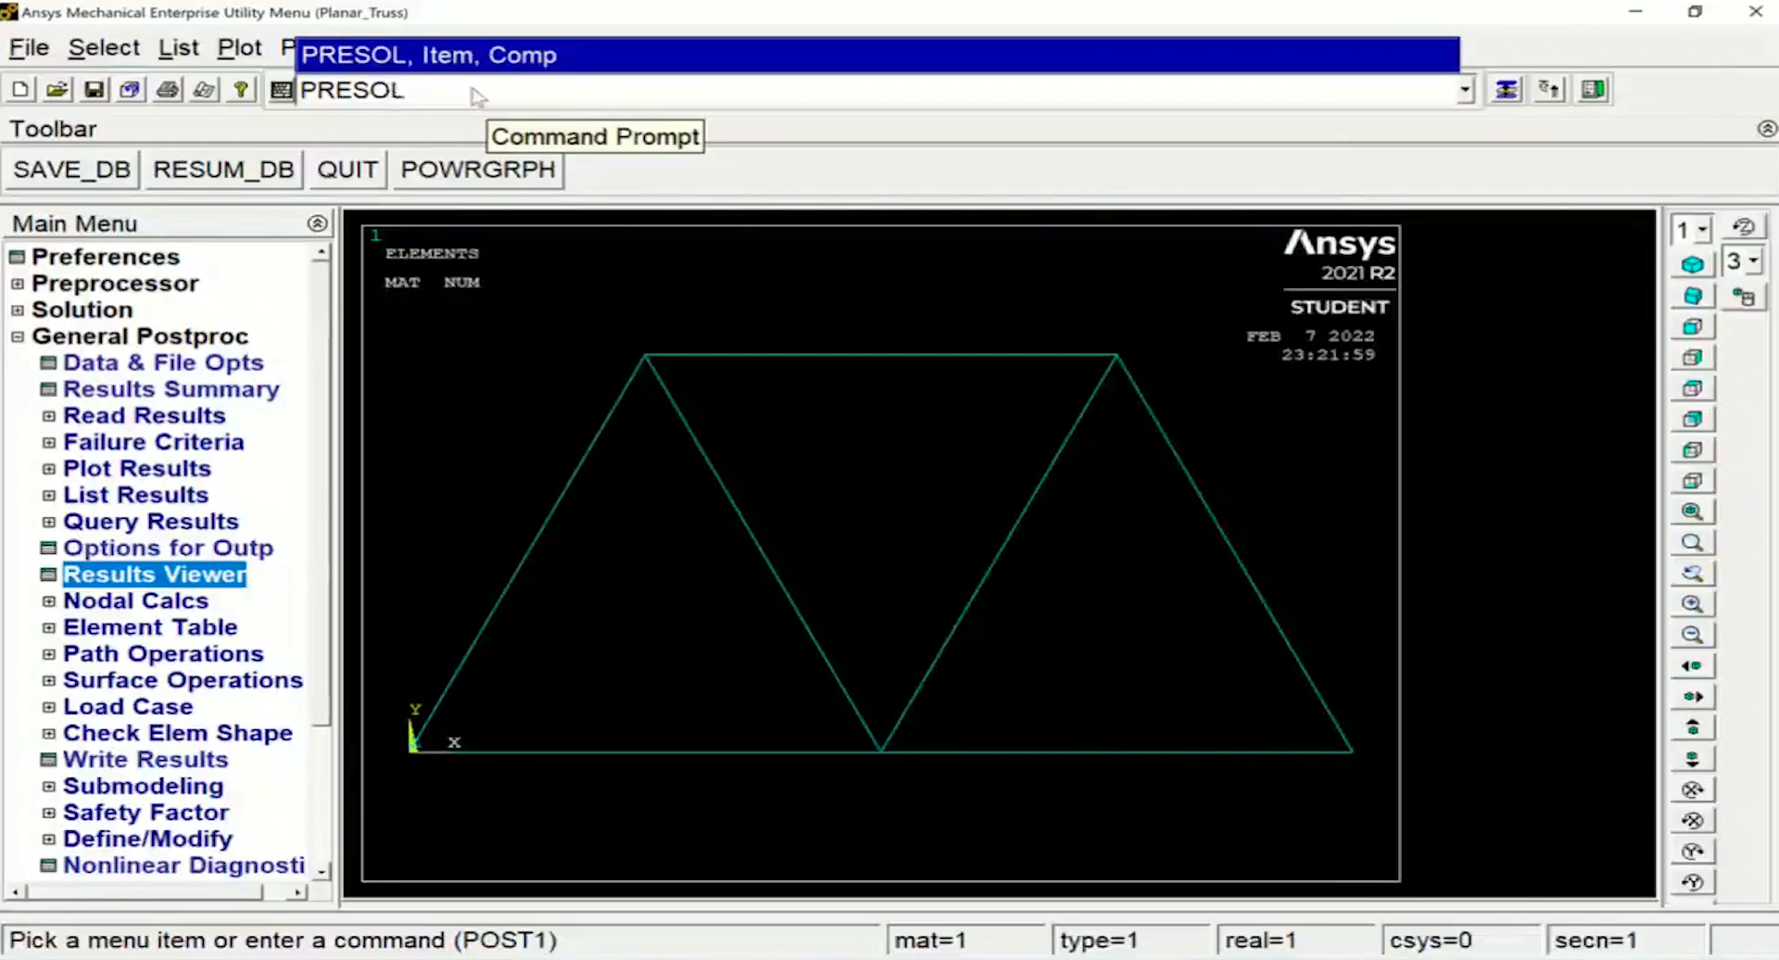
pyautogui.write(',FOR')
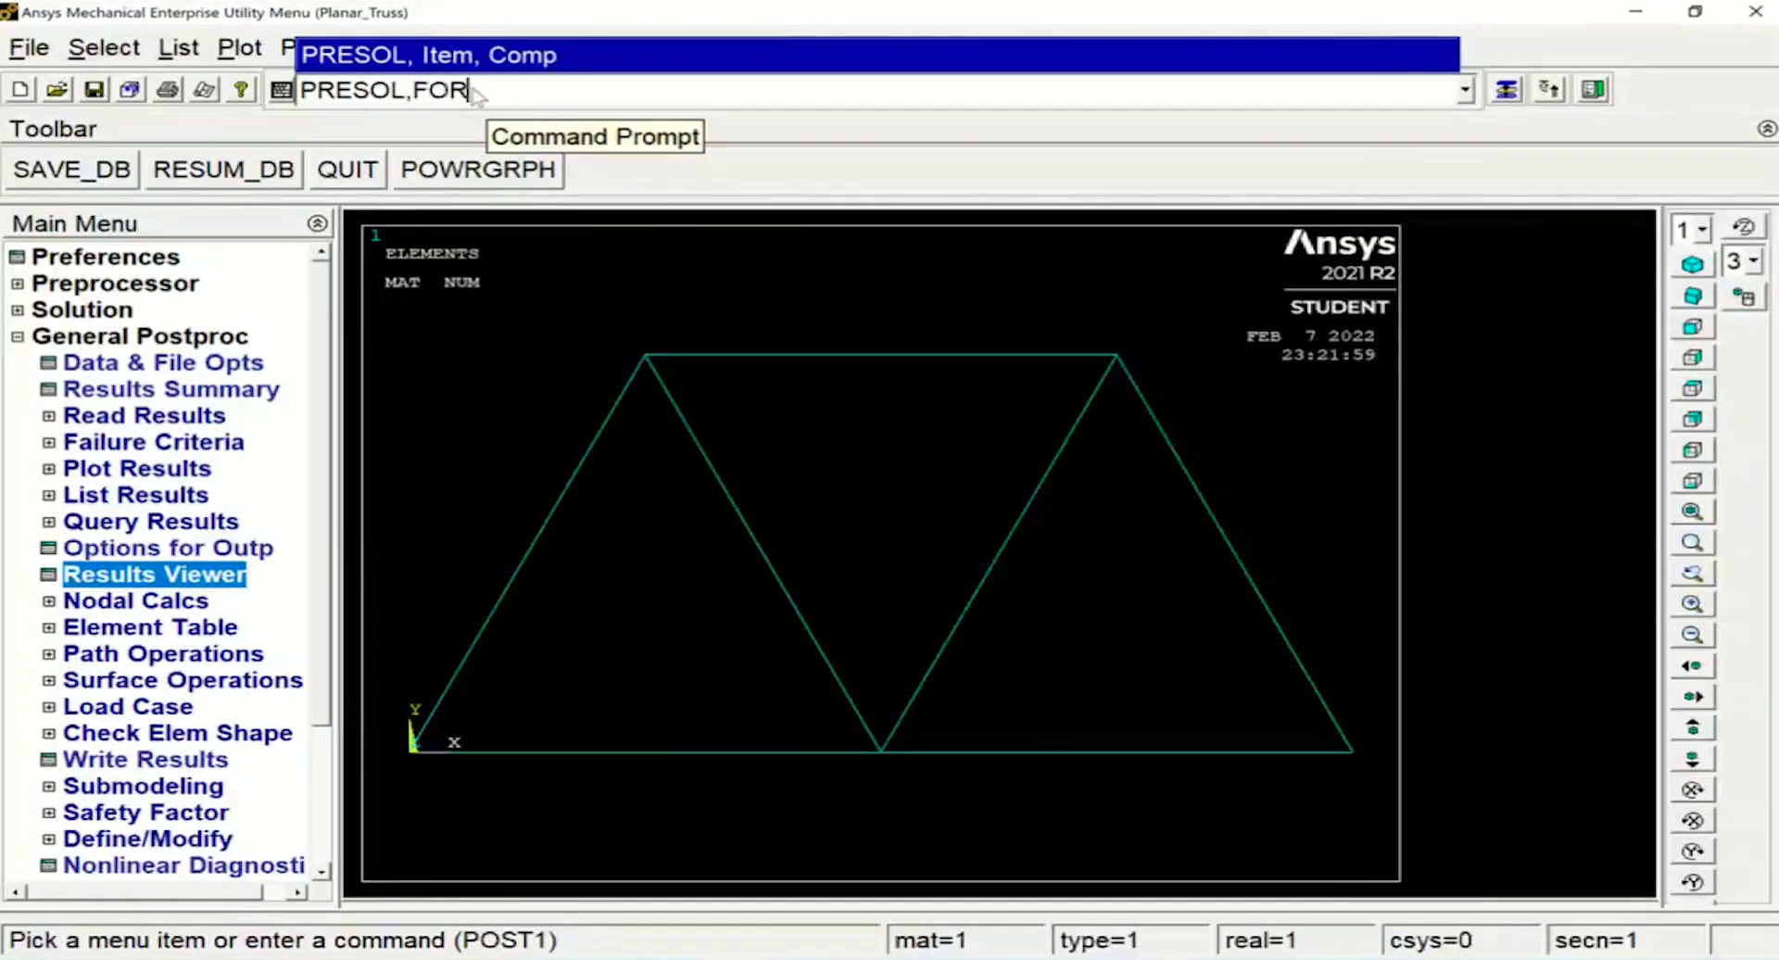
pyautogui.write('C')
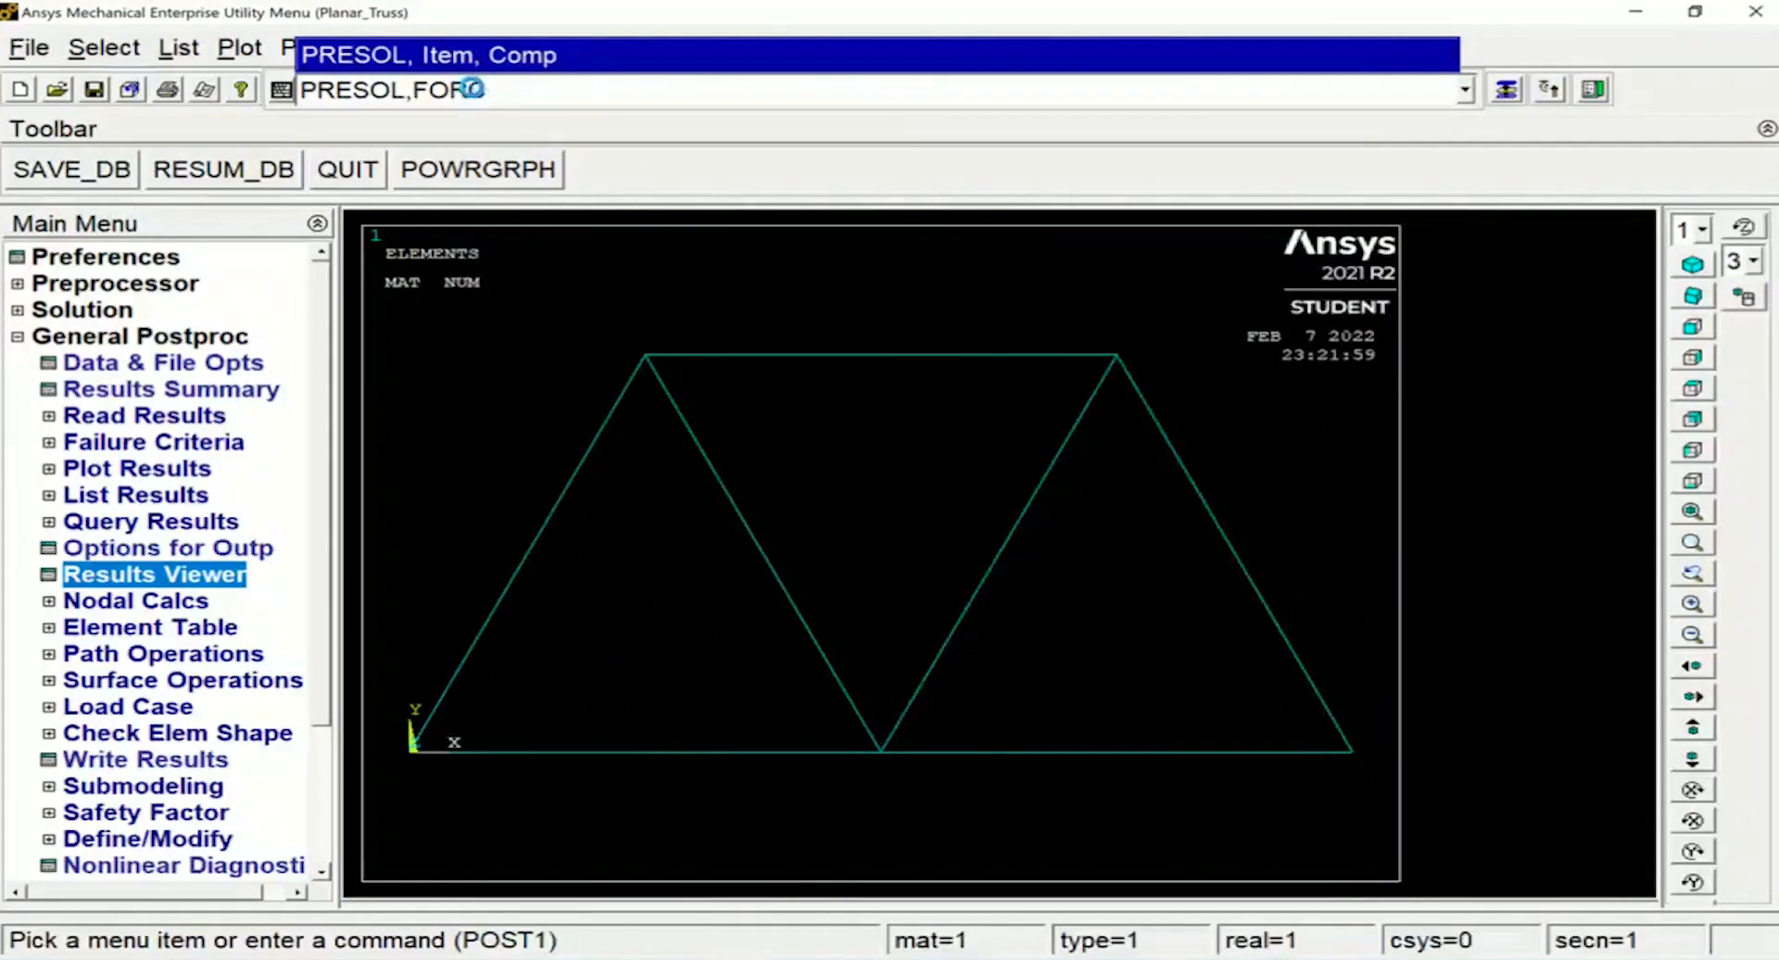
pyautogui.press('Return')
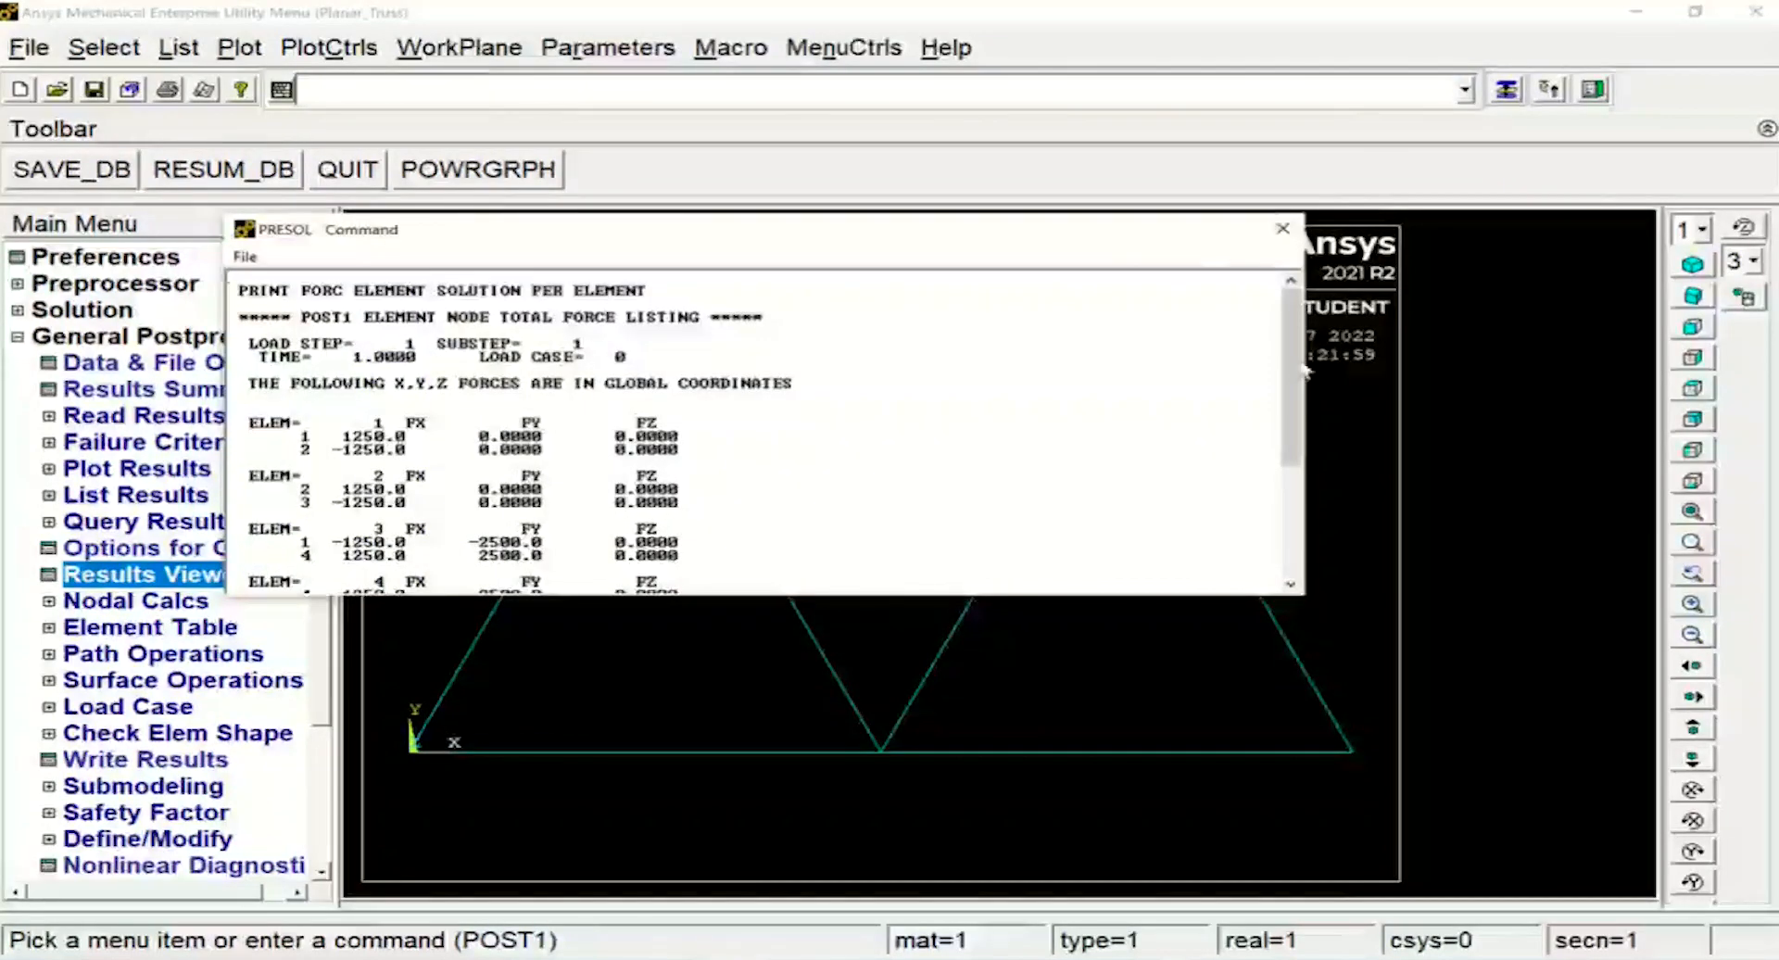
pyautogui.moveTo(1306, 593); pyautogui.dragTo(1441, 595)
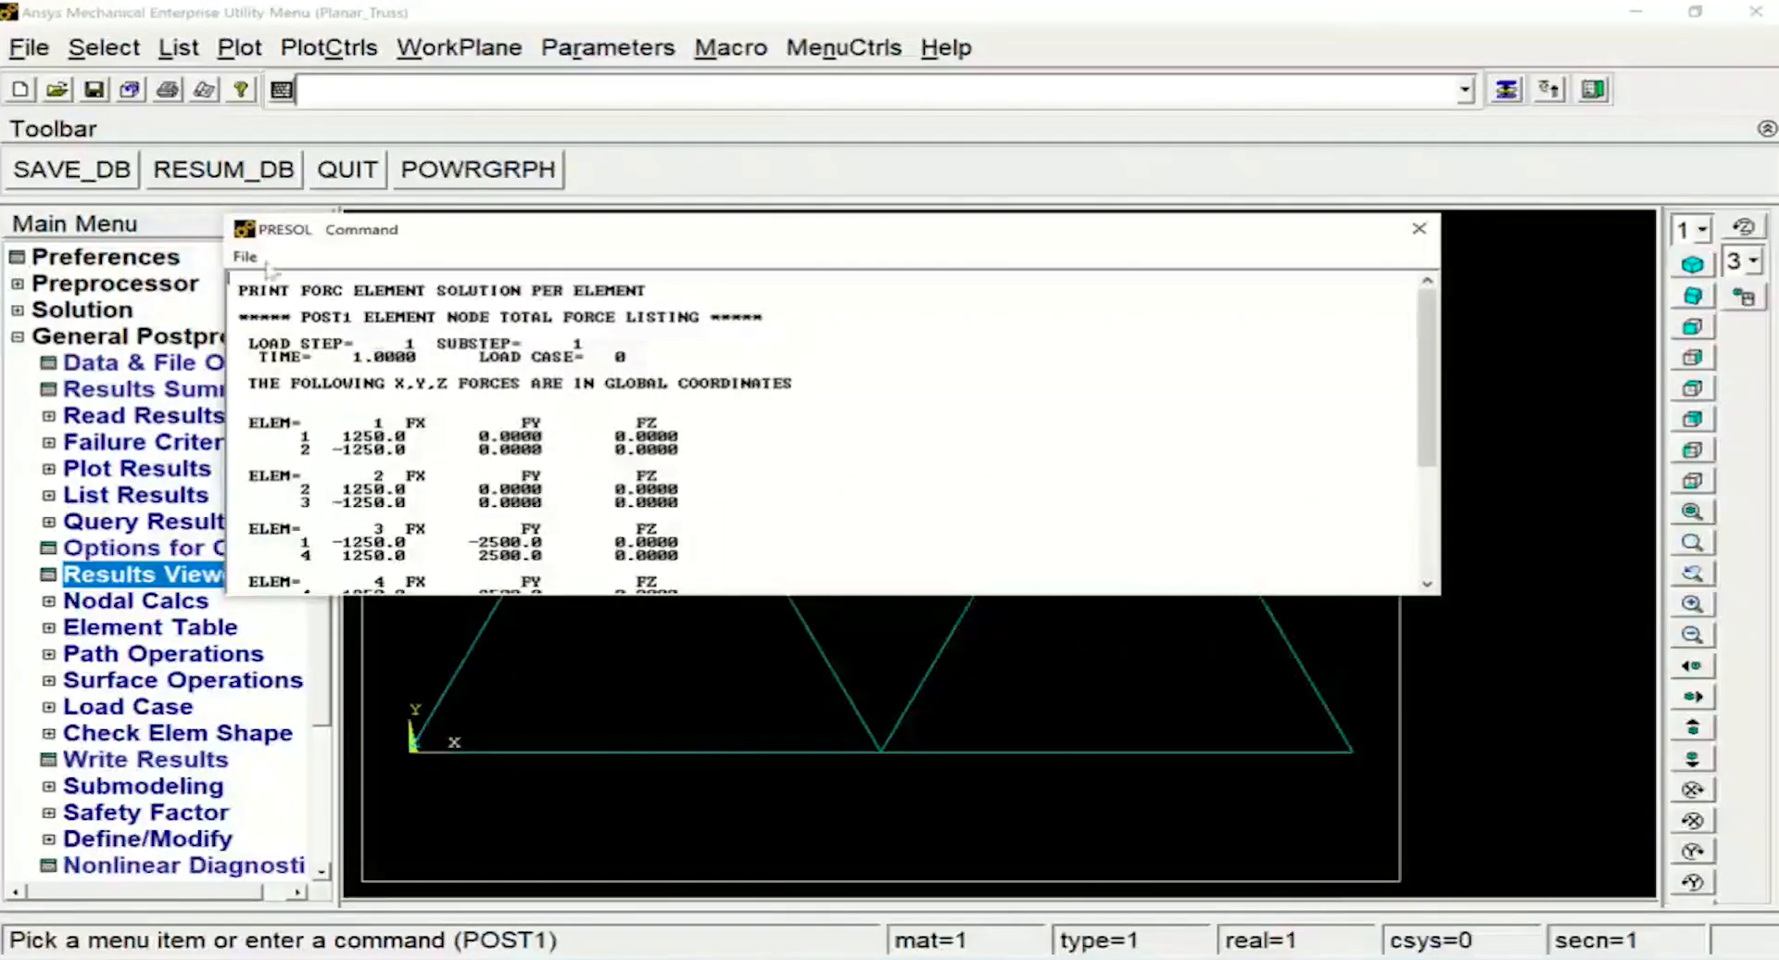
pyautogui.scroll(-1, 1430, 467)
pyautogui.moveTo(1430, 468)
pyautogui.mouseDown()
pyautogui.moveTo(1428, 528)
pyautogui.moveTo(1428, 476)
pyautogui.mouseUp()
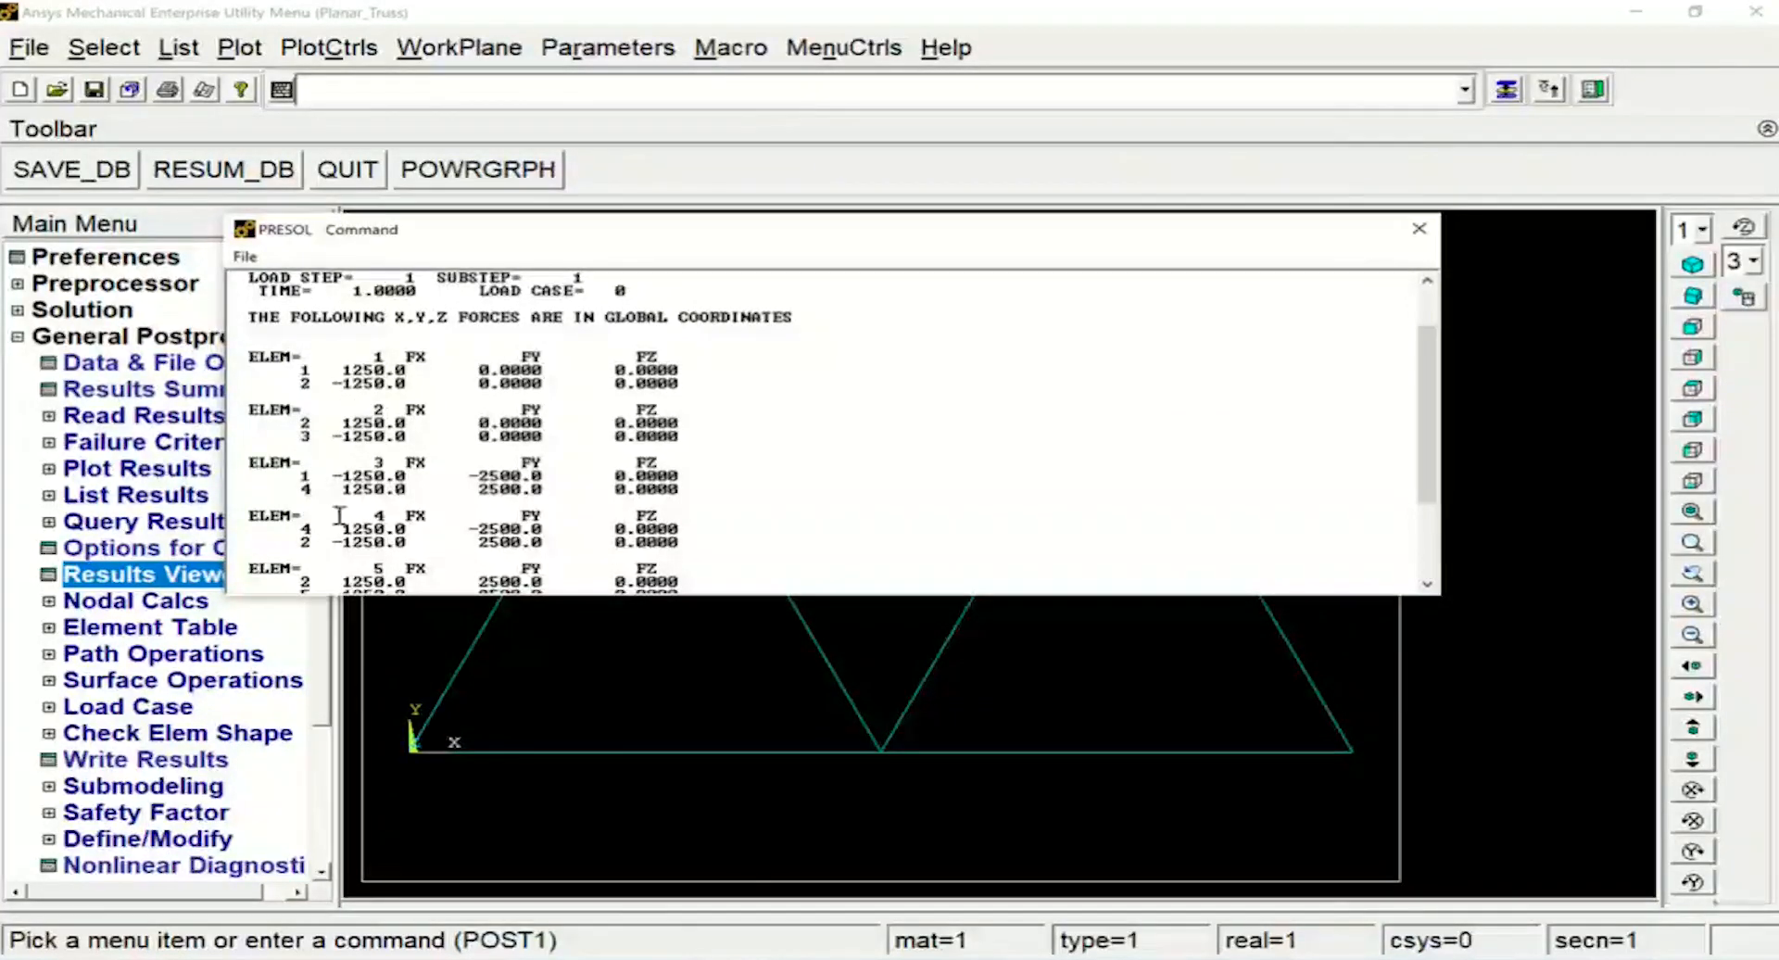
pyautogui.moveTo(1432, 412); pyautogui.dragTo(1432, 462)
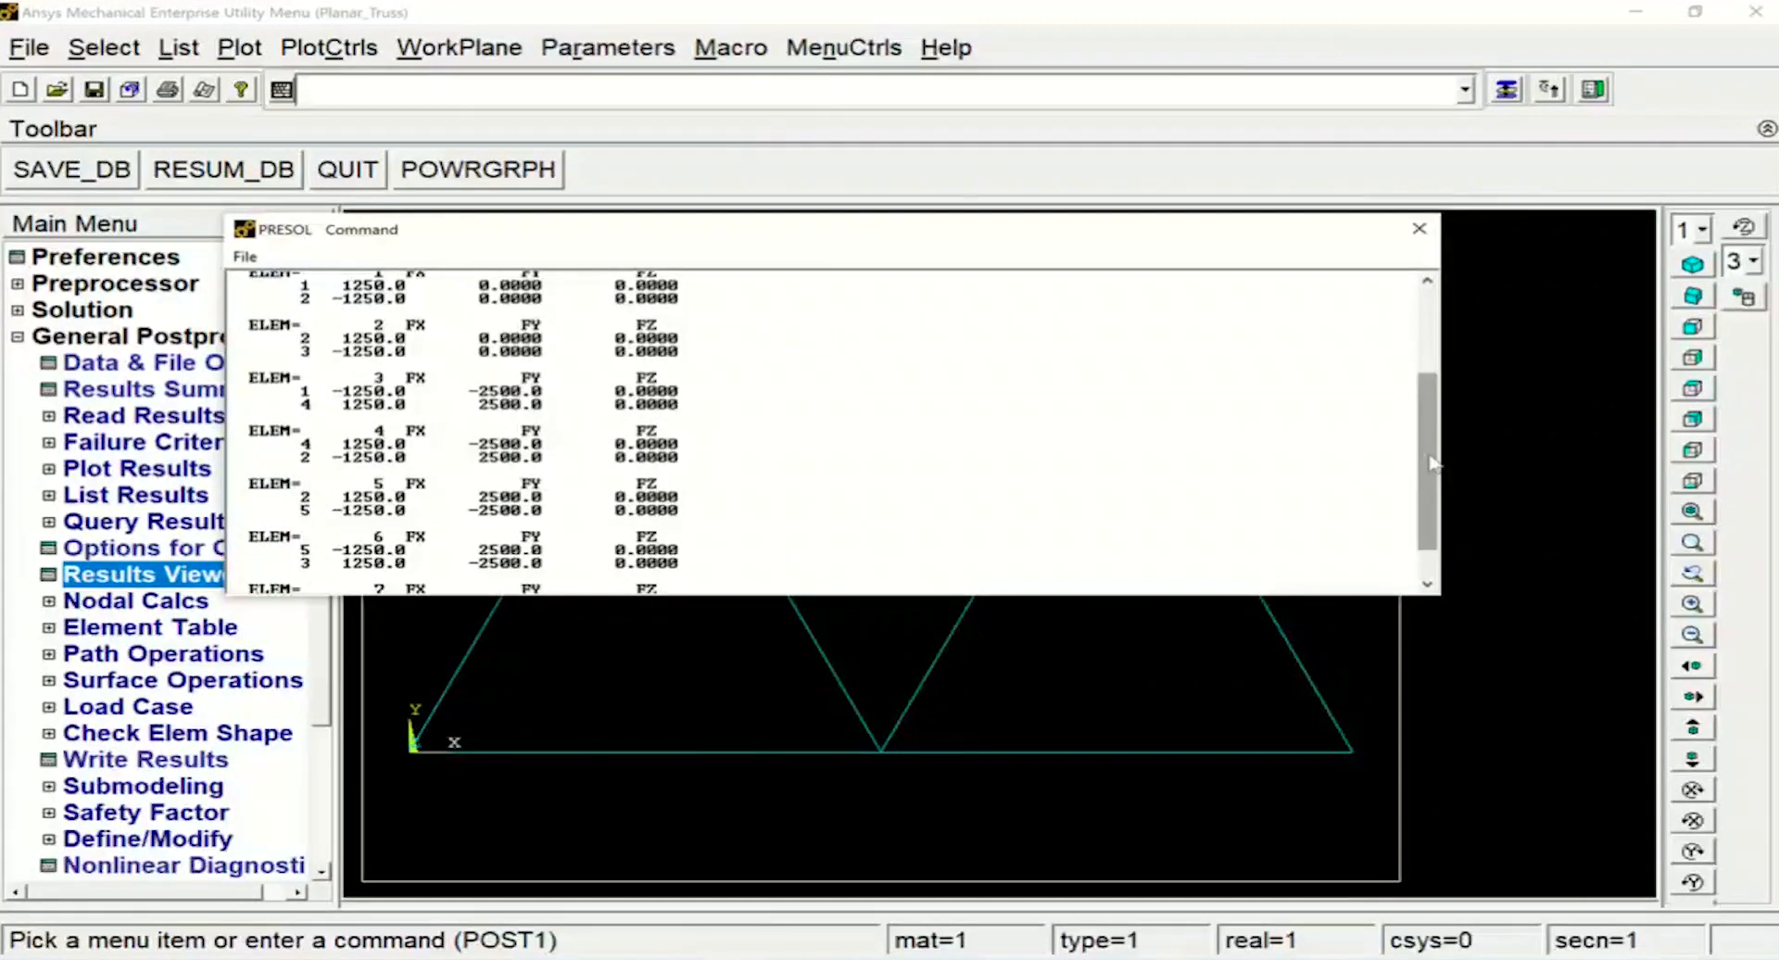
pyautogui.moveTo(1432, 463); pyautogui.dragTo(1436, 491)
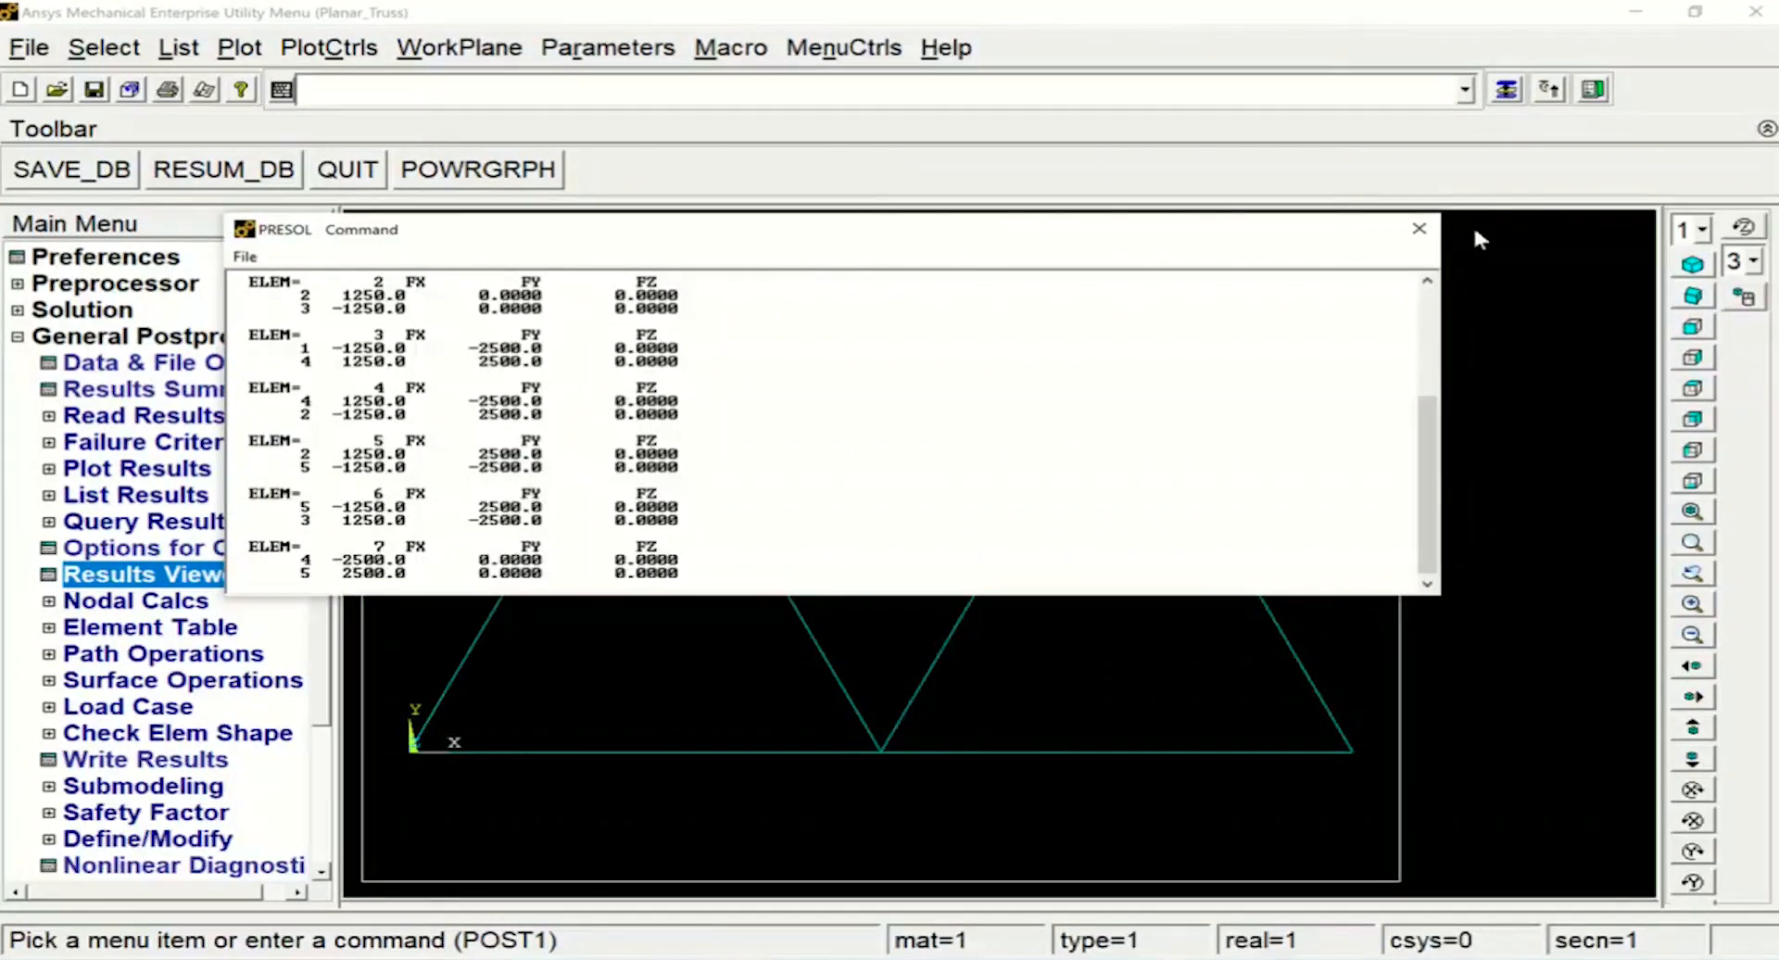
pyautogui.click(1418, 228)
# List the solution results of every truss element, including axial force and stress, with PRESOL,ELEM
pyautogui.write('PRES')
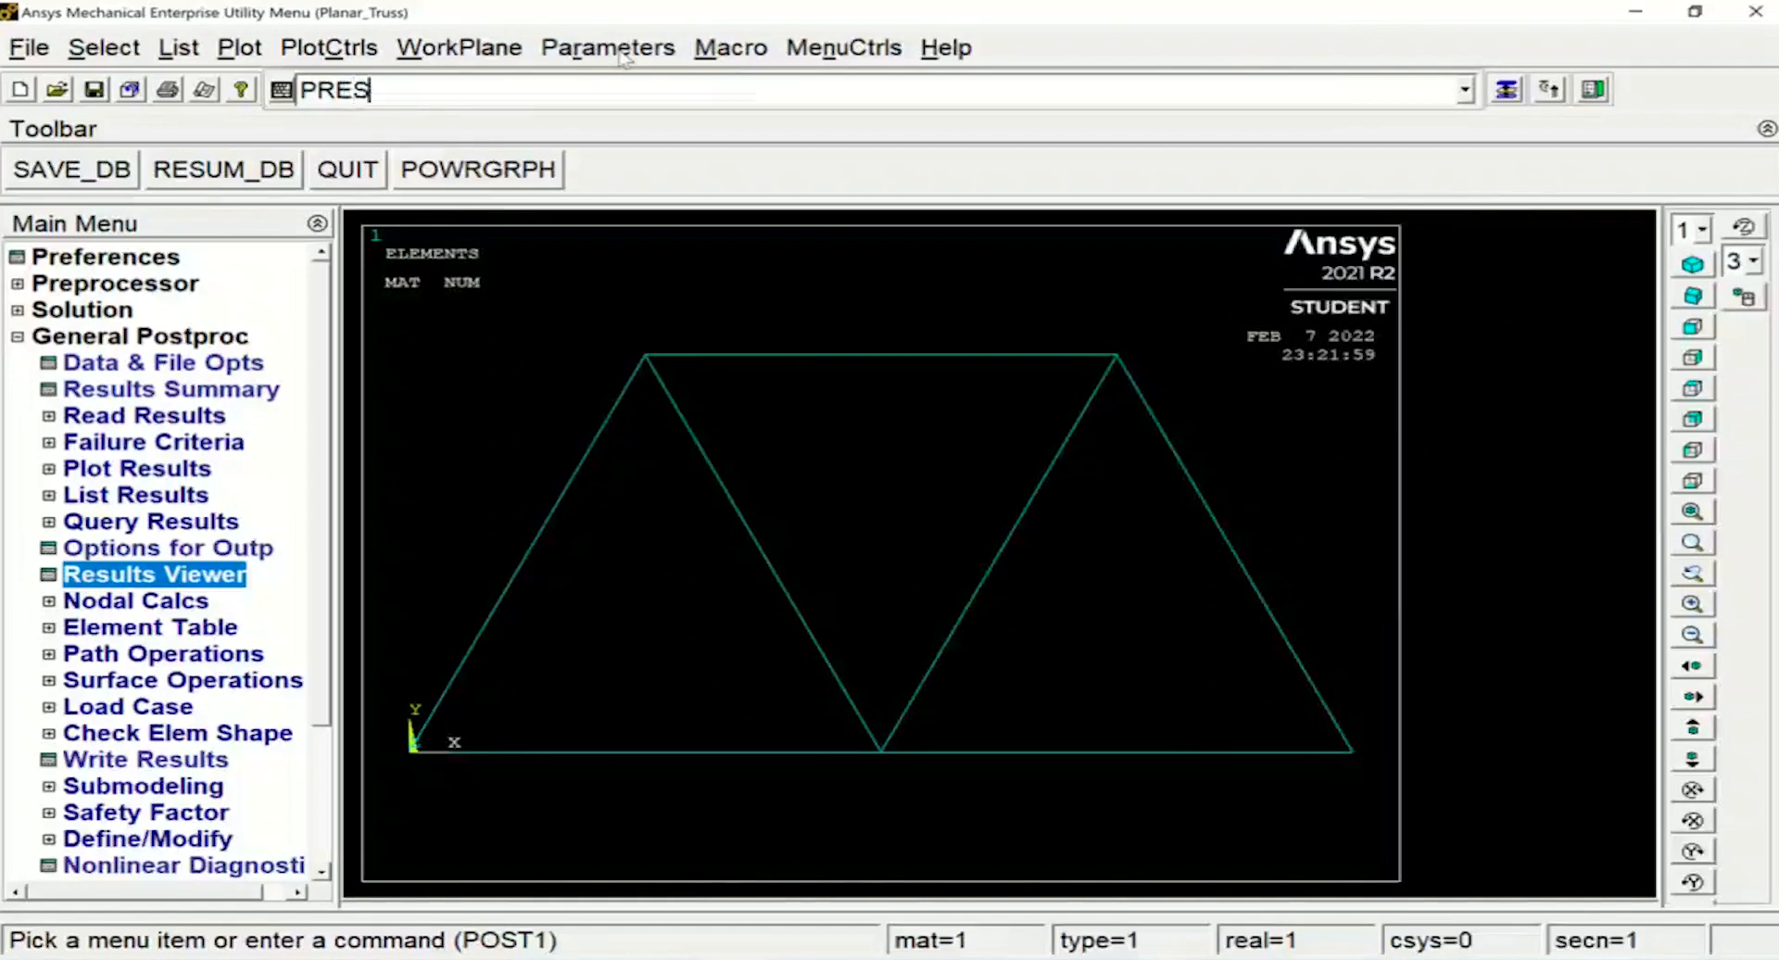
pyautogui.write('OL,ELEM')
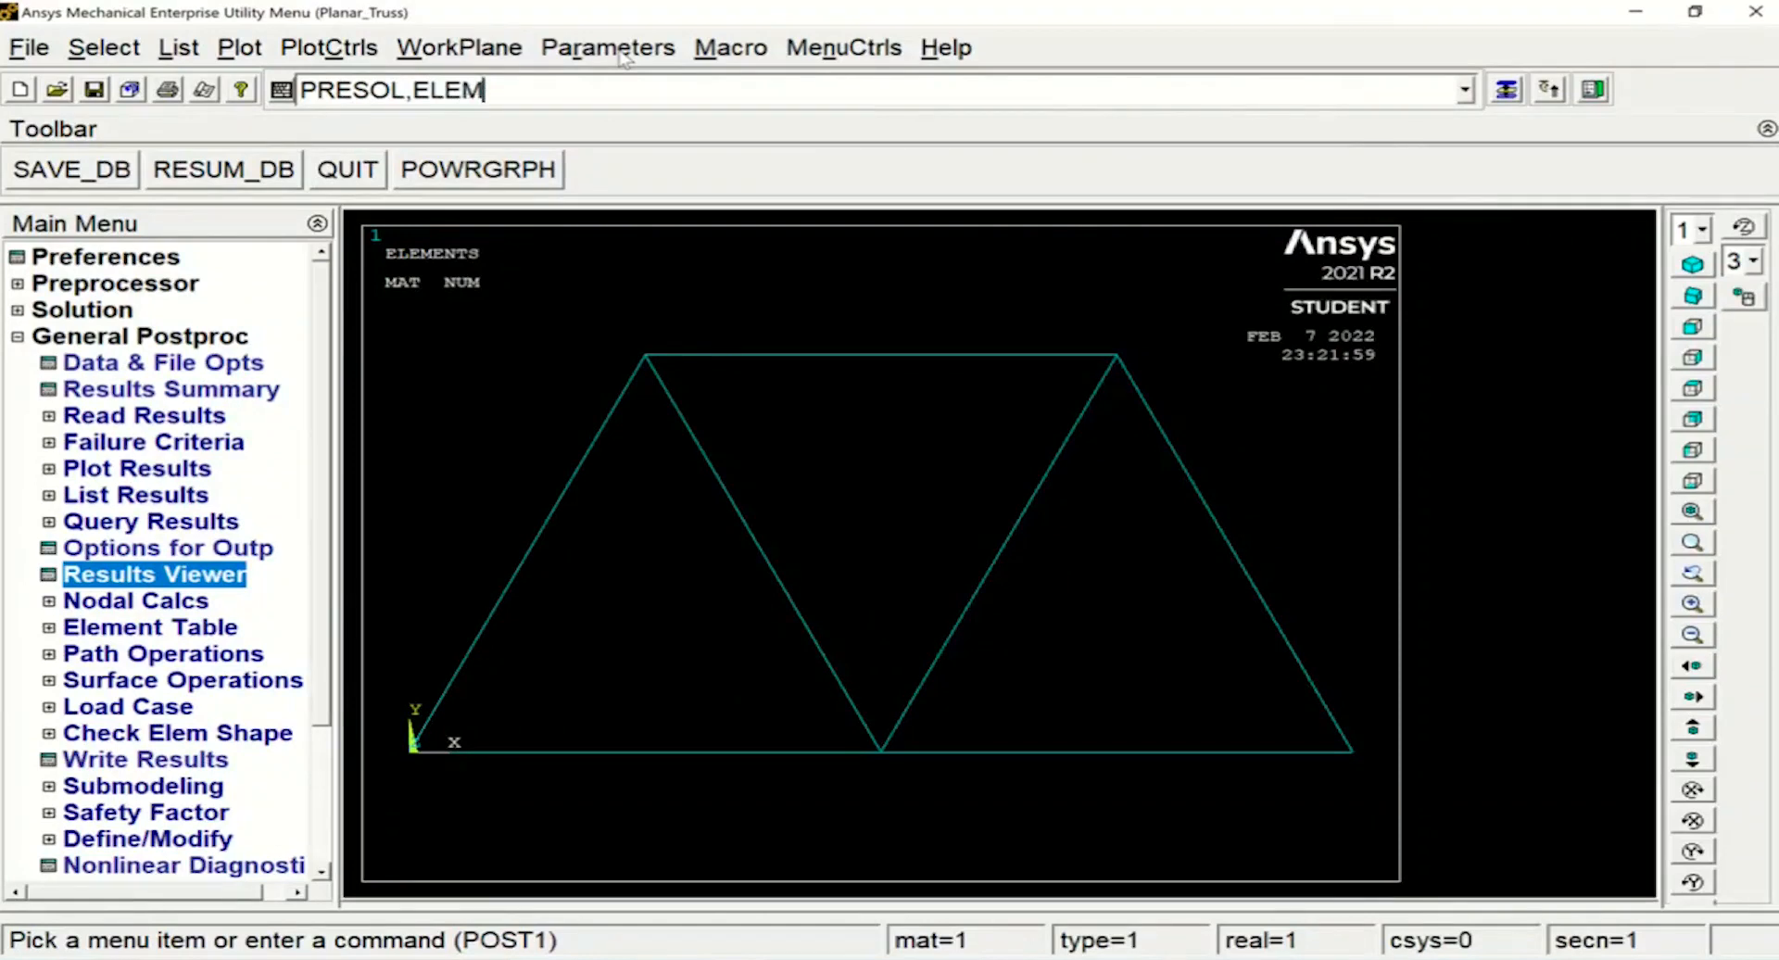
pyautogui.press('Return')
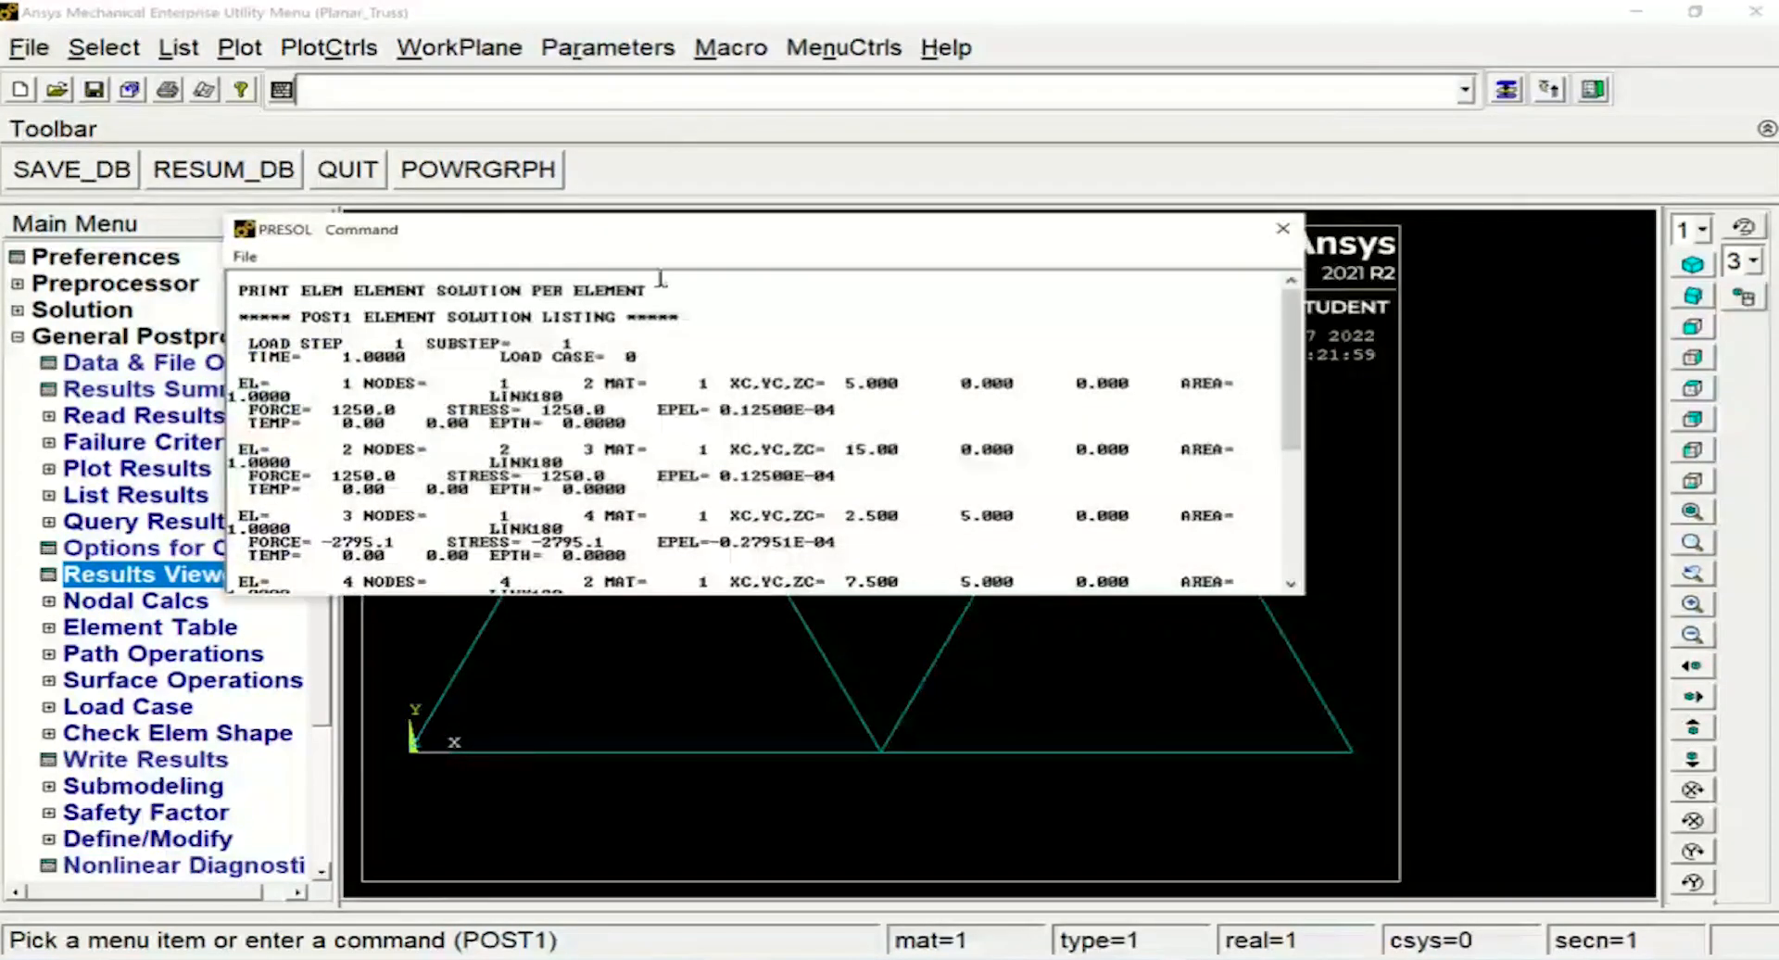